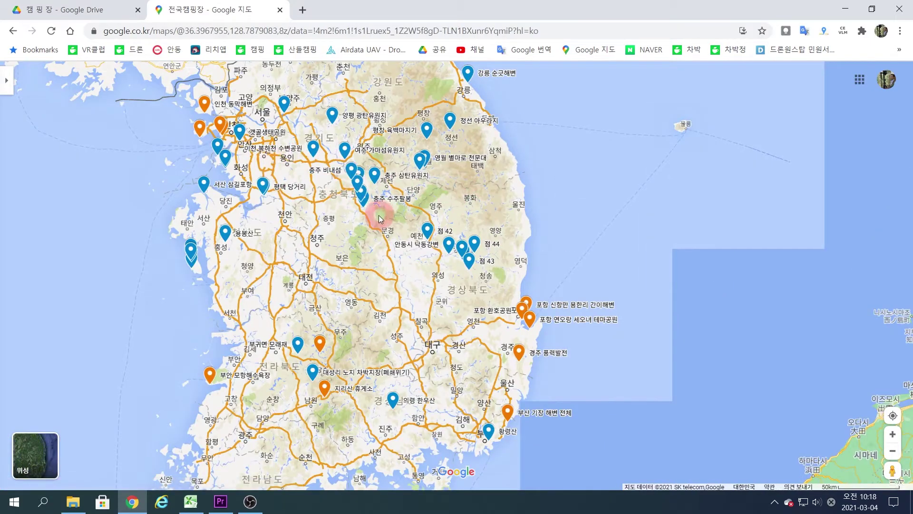
pyautogui.scroll(-2, 377, 217)
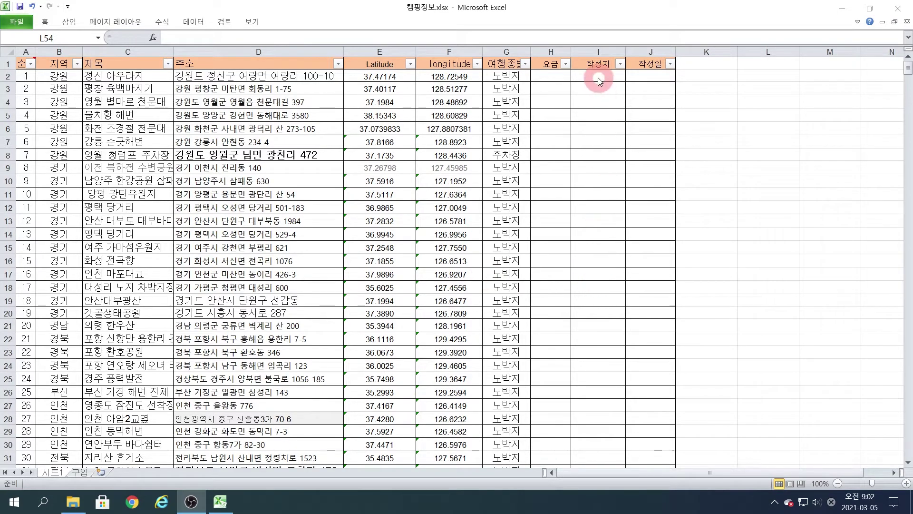
# - Switch to the 캠핑정보.xlsx workbook and fill the 작성자 column from I2 to I28 with the first author's name
pyautogui.hotkey('alt', 'Tab')
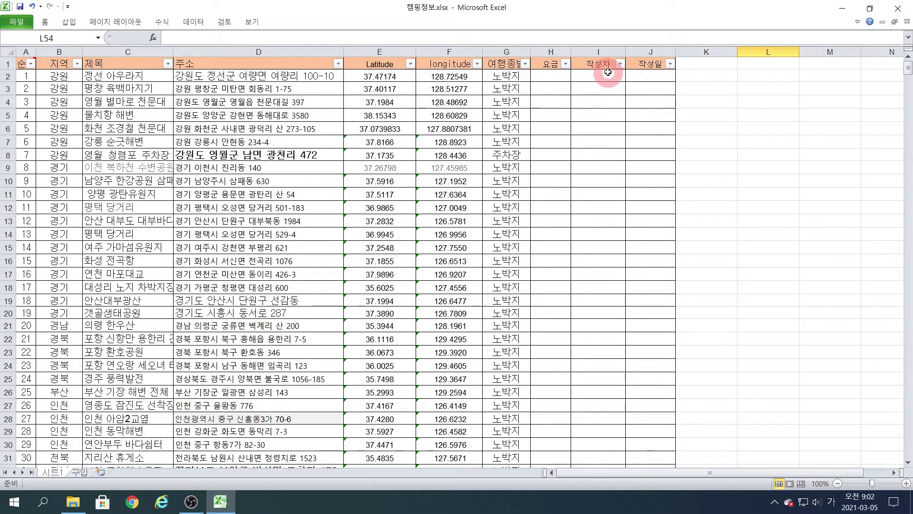
pyautogui.click(608, 72)
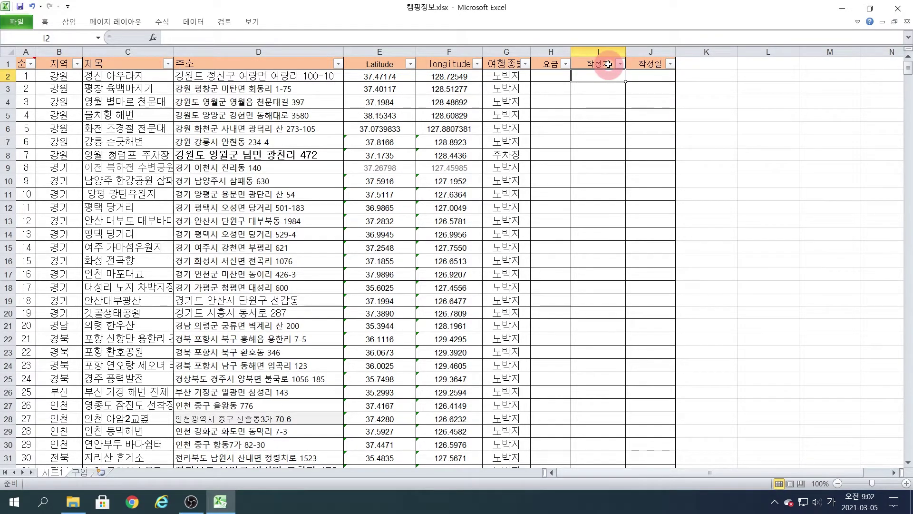
pyautogui.write('나무넷')
pyautogui.moveTo(626, 82); pyautogui.dragTo(621, 265)
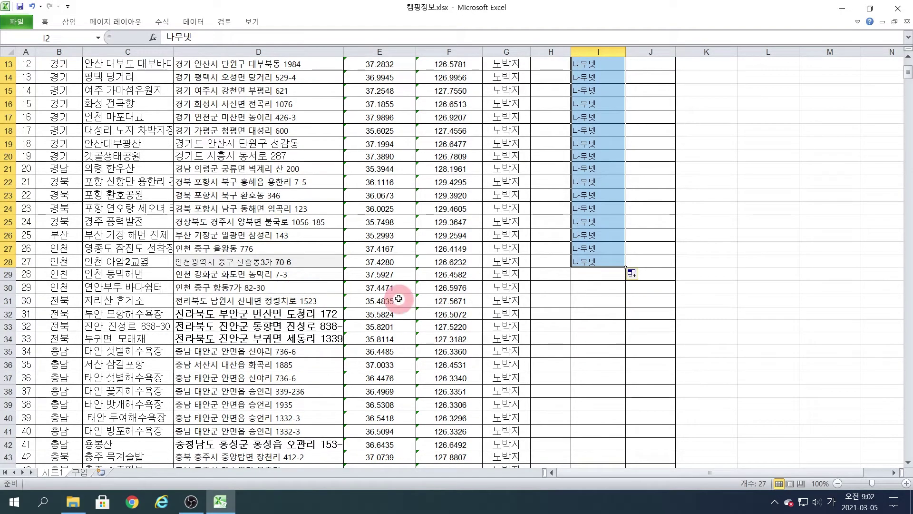
# - Enter a second author's name in I29 and fill it down the 작성자 column to row 51
pyautogui.click(590, 274)
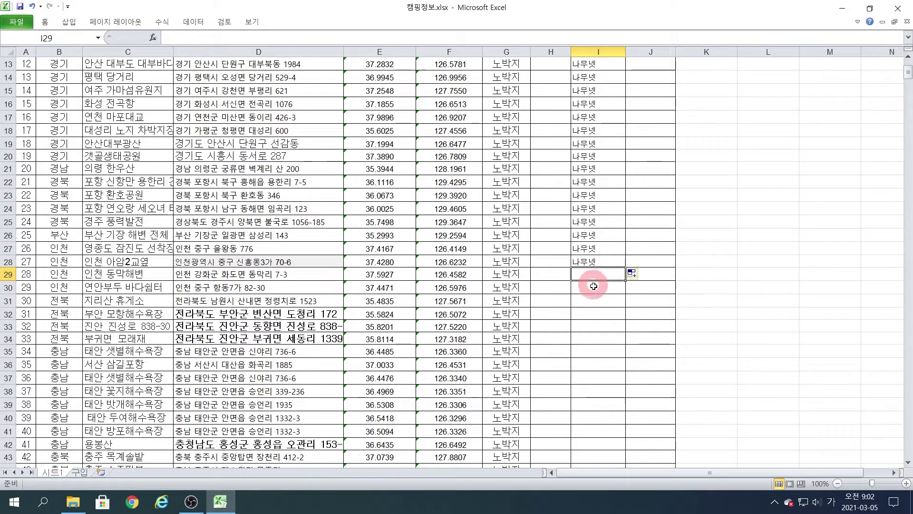
pyautogui.write('홍길동')
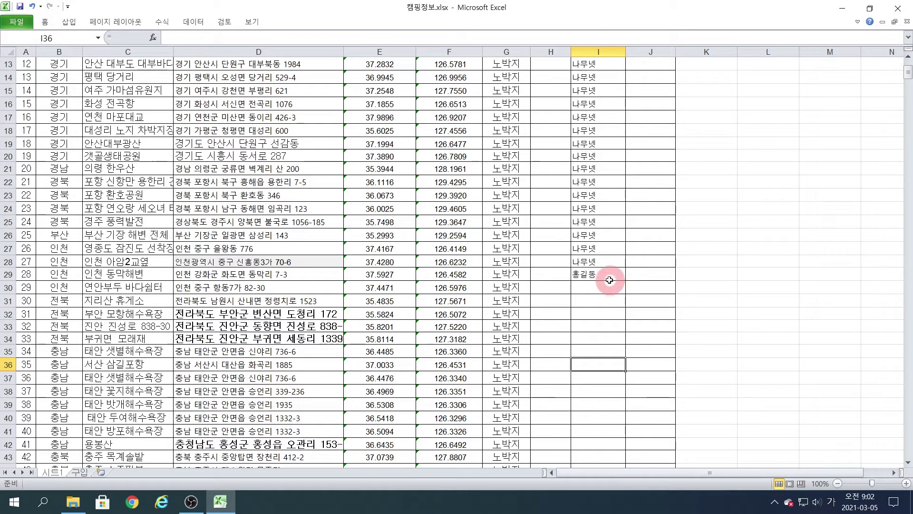
pyautogui.click(625, 280)
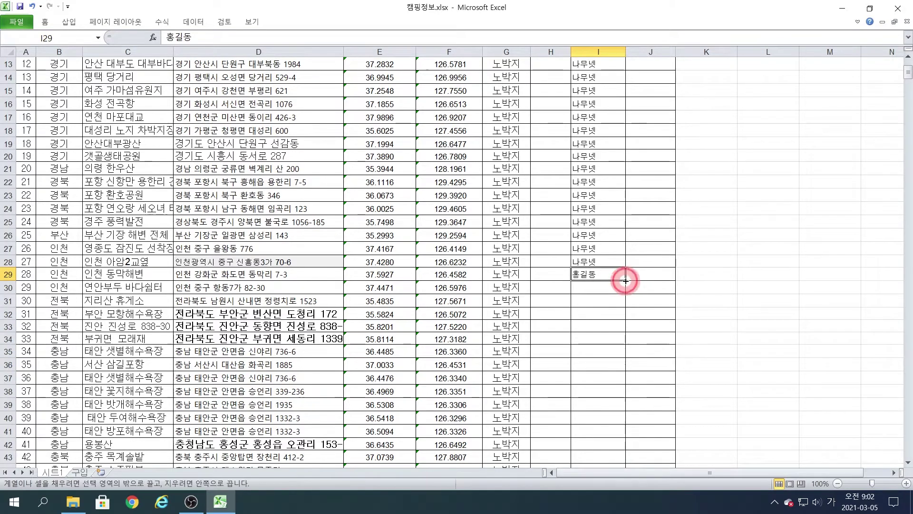
pyautogui.moveTo(626, 280); pyautogui.dragTo(637, 409)
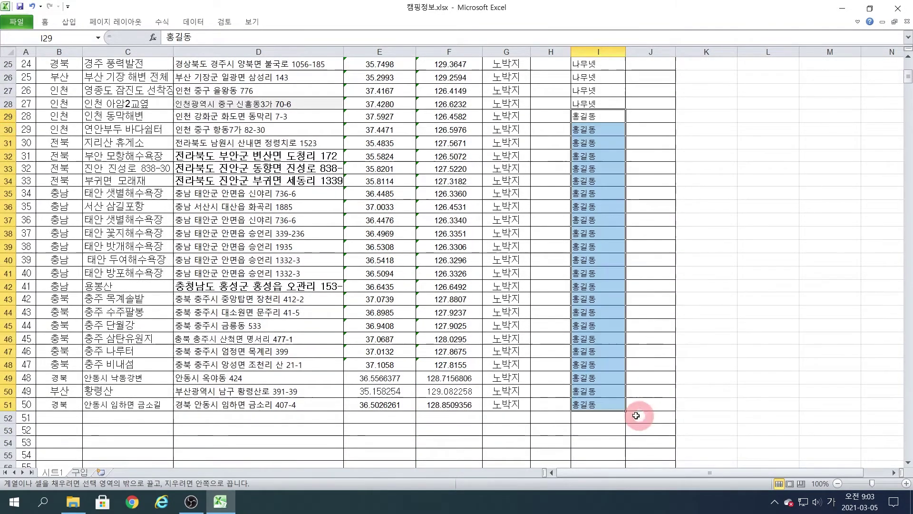
# - Replace the author in I42 with a third author's name and fill it down to I51
pyautogui.click(594, 285)
pyautogui.write('김길동')
pyautogui.hotkey('ctrl', 'Return')
pyautogui.moveTo(626, 292); pyautogui.dragTo(618, 408)
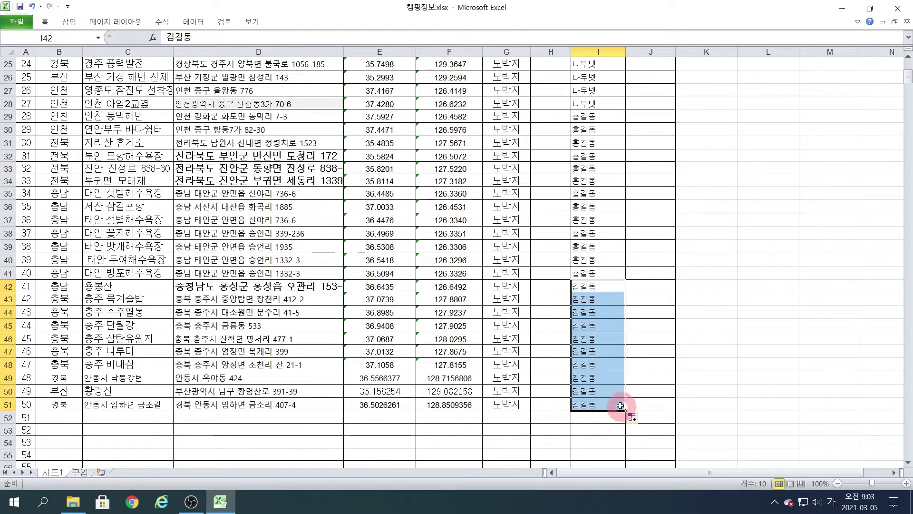
pyautogui.scroll(5, 714, 238)
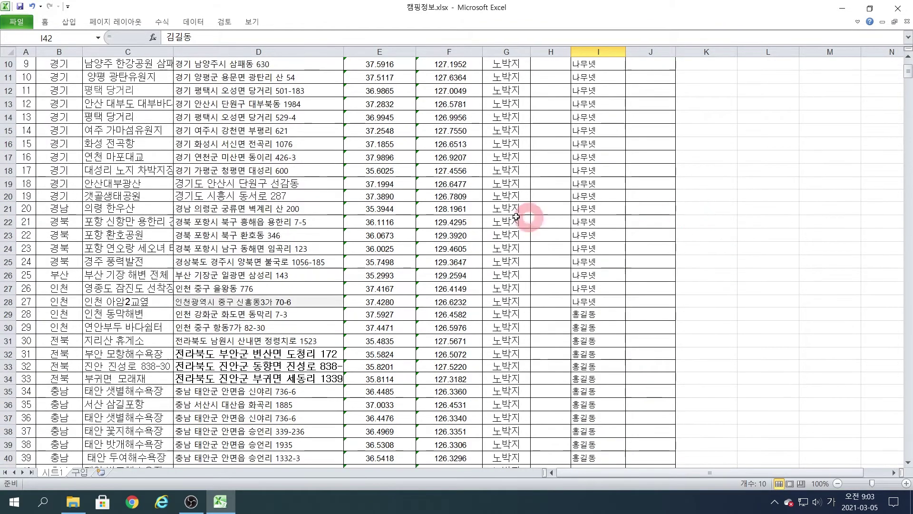
# - Switch to Google Drive and create a blank Google spreadsheet in the 캠 핑 장 folder of My Drive
pyautogui.hotkey('alt', 'Tab')
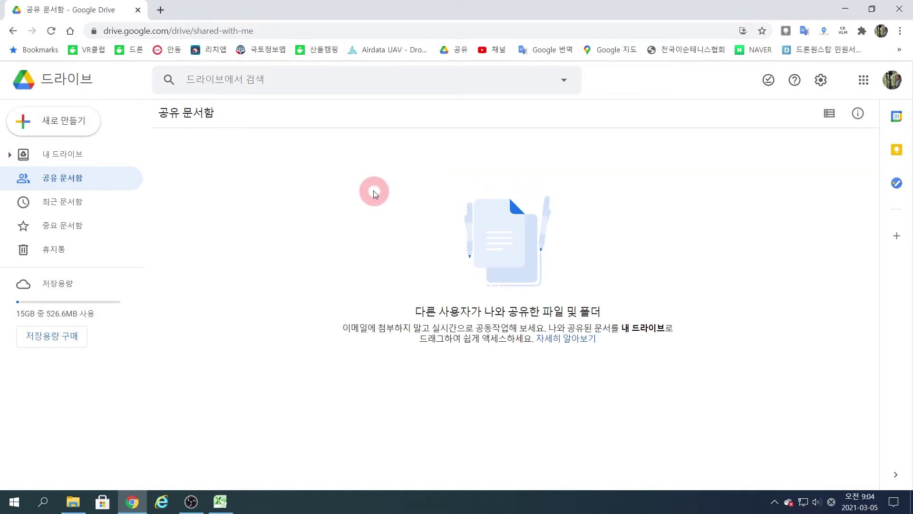
pyautogui.click(10, 154)
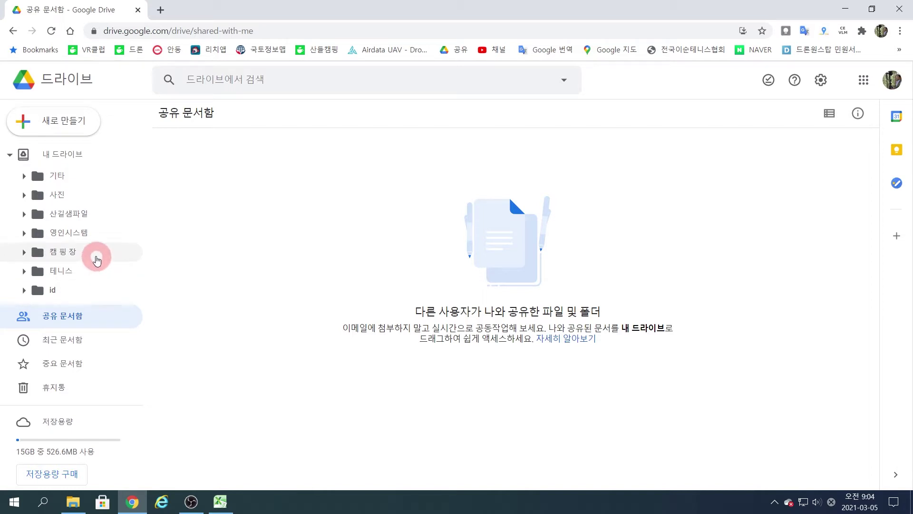
pyautogui.click(67, 251)
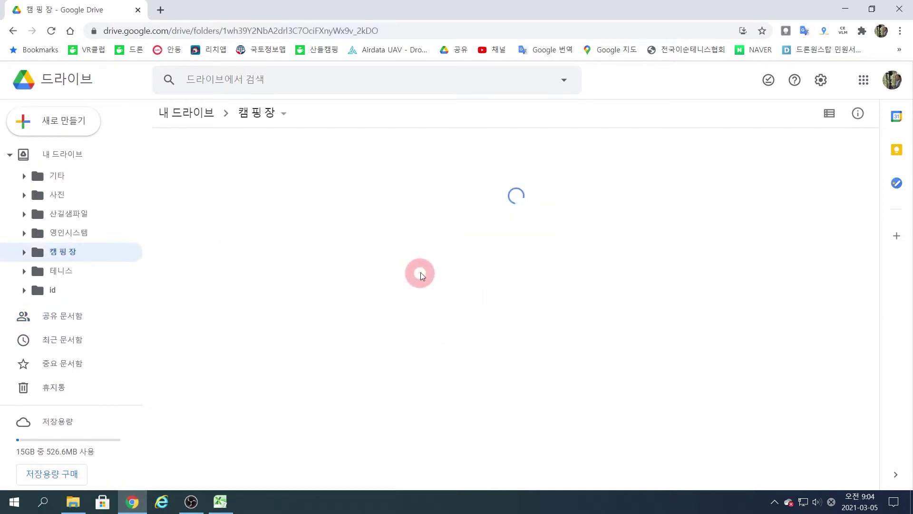
pyautogui.click(57, 122)
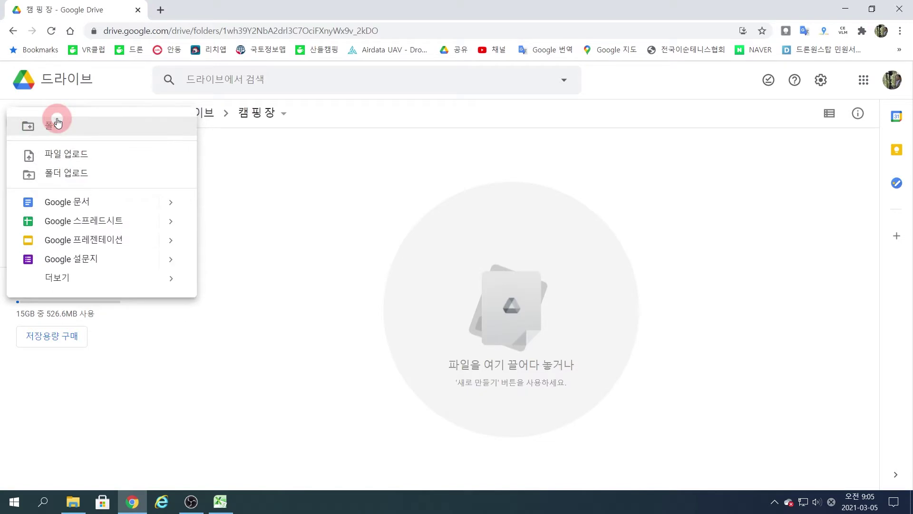
pyautogui.click(106, 221)
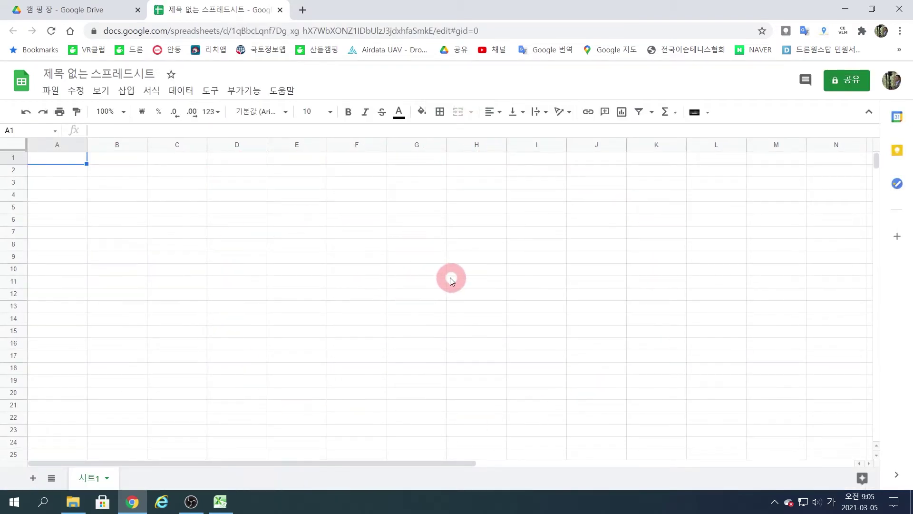
# - Rename the untitled spreadsheet as 전국캠핑장
pyautogui.click(77, 74)
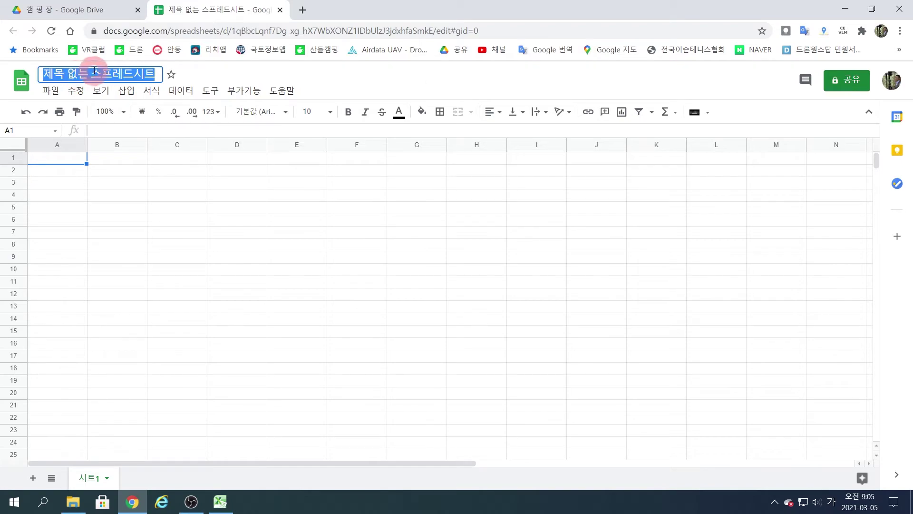
pyautogui.write('전국캠핑장')
pyautogui.press('Return')
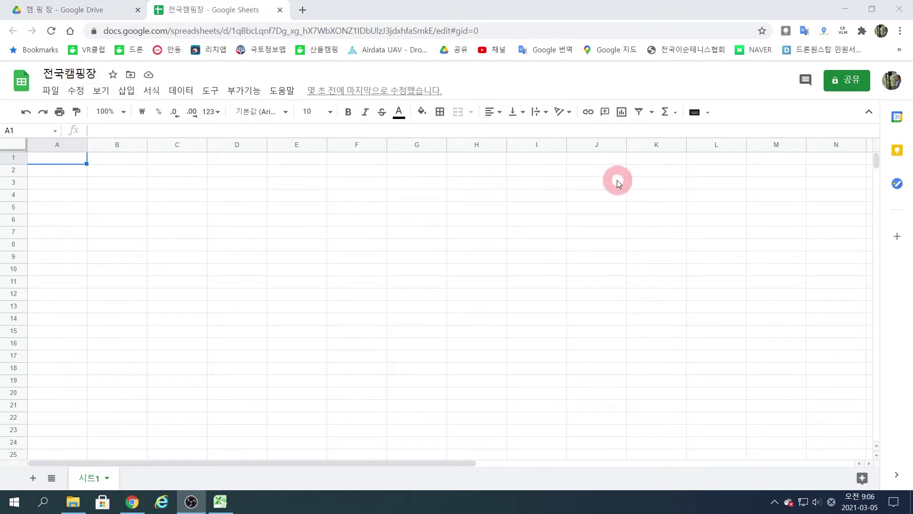
# - Switch to the Excel workbook 캠핑정보.xlsx and copy the campsite table range A1:J61
pyautogui.click(220, 502)
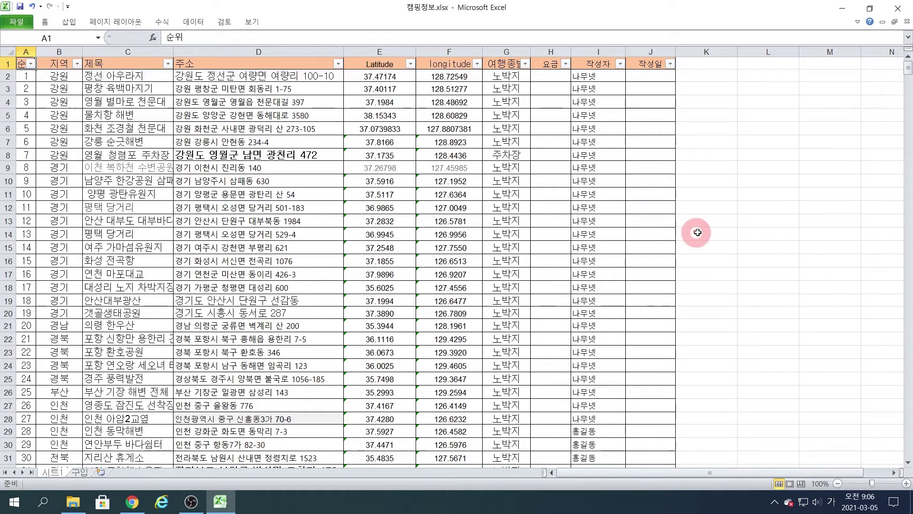
pyautogui.scroll(-5, 713, 249)
pyautogui.scroll(-9, 713, 249)
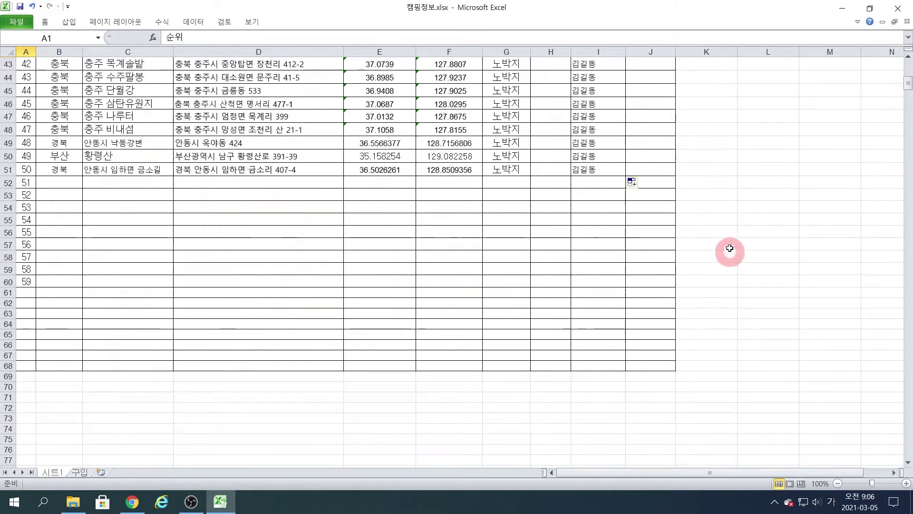
pyautogui.keyDown('shift'); pyautogui.click(663, 173); pyautogui.keyUp('shift')
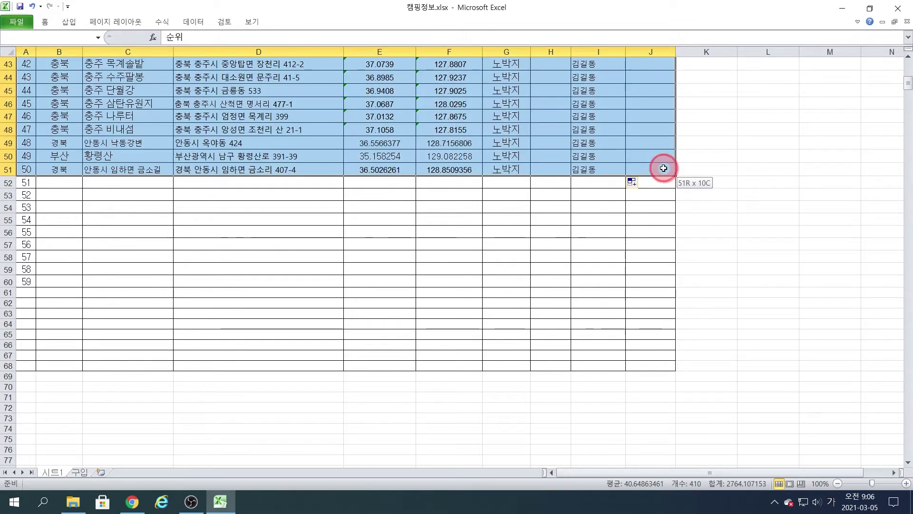
pyautogui.keyDown('shift'); pyautogui.click(653, 287); pyautogui.keyUp('shift')
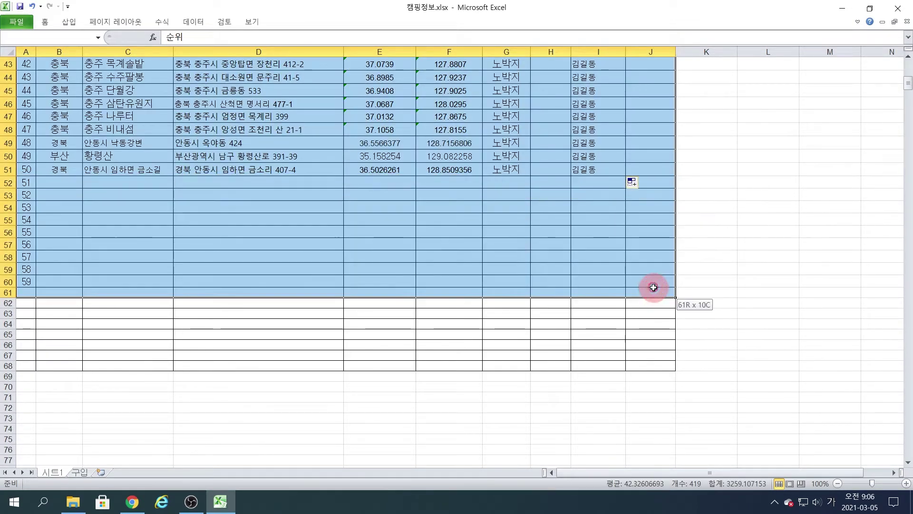
pyautogui.hotkey('ctrl', 'c')
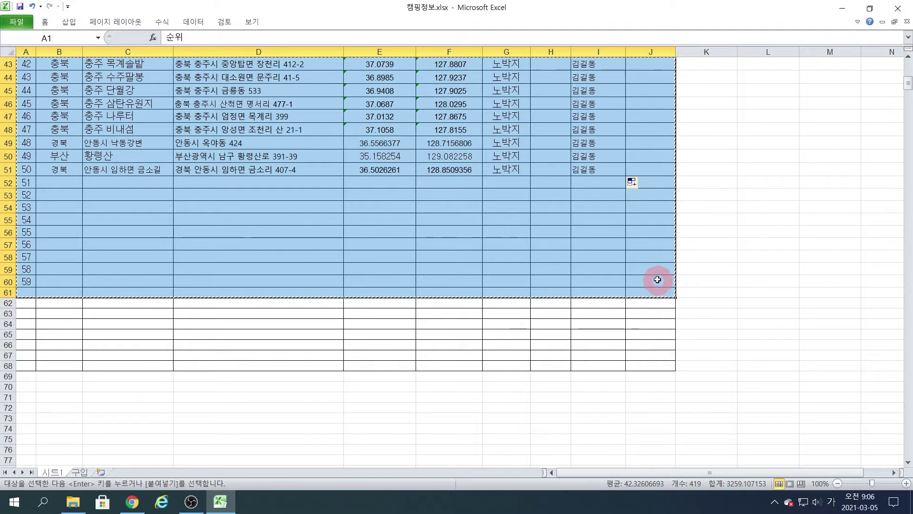
# - Switch back to the 전국캠핑장 Google sheet and paste the copied campsite table at cell A1
pyautogui.click(132, 502)
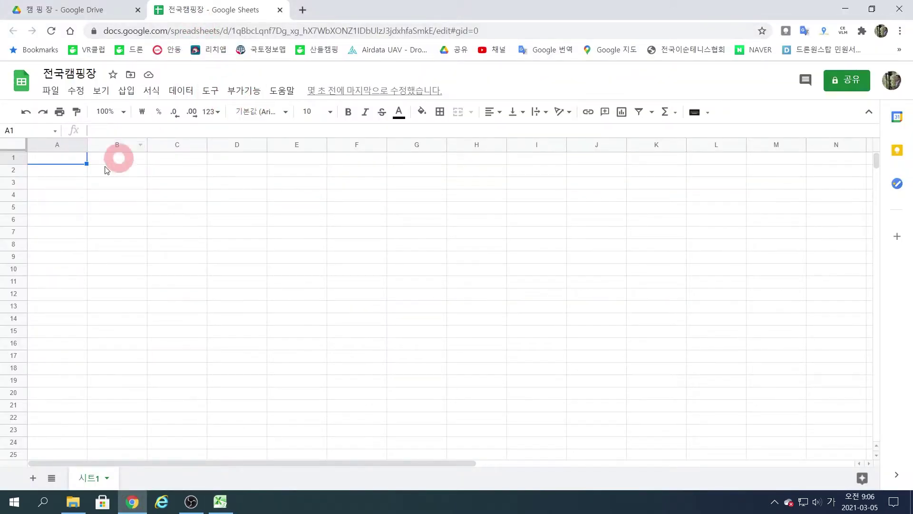
pyautogui.click(56, 163)
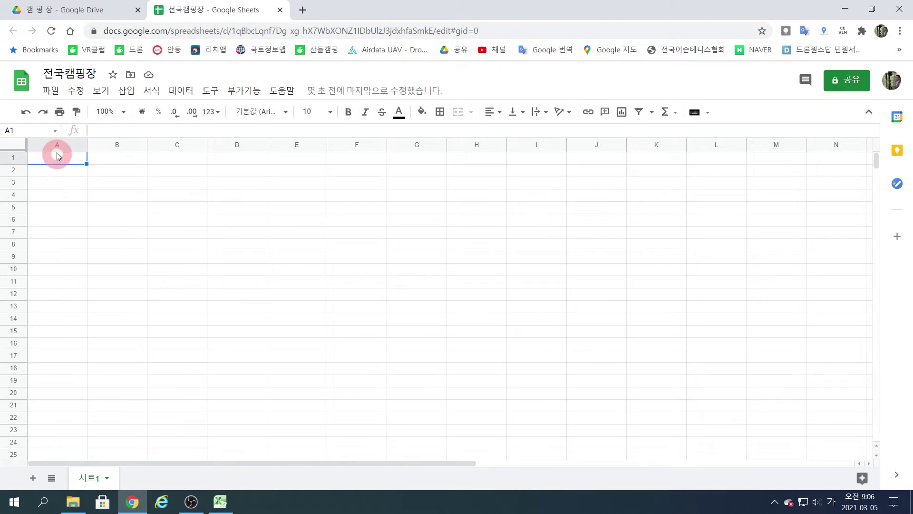
pyautogui.hotkey('ctrl', 'v')
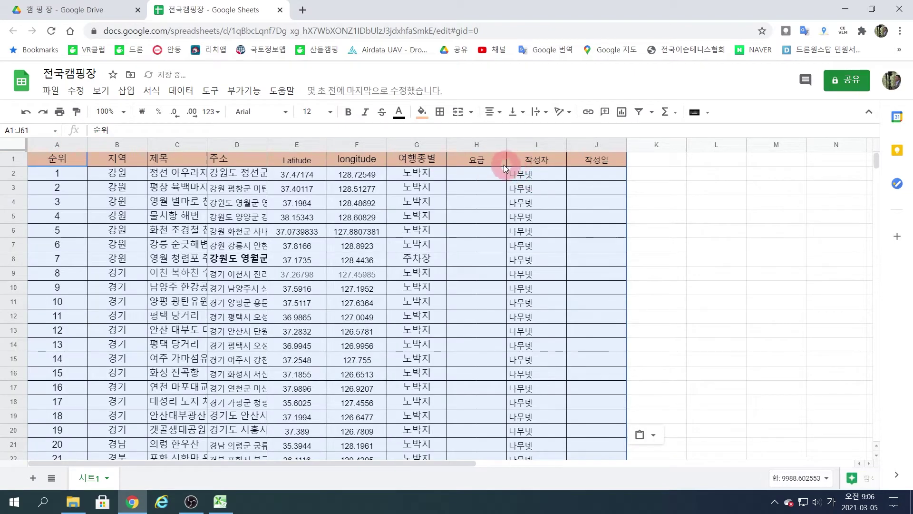
pyautogui.scroll(-11, 502, 224)
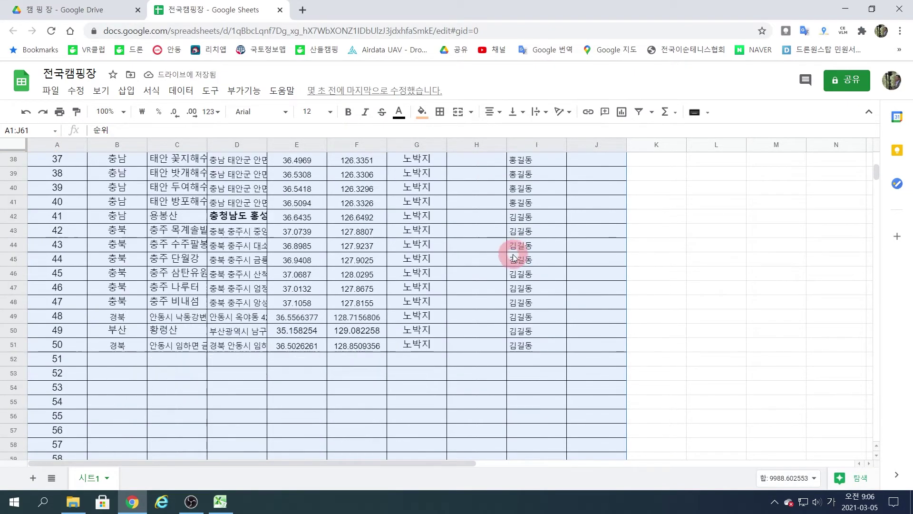
pyautogui.scroll(10, 440, 295)
# - Move the 전국캠핑장 spreadsheet into the 캠 핑 장 folder of My Drive
pyautogui.click(130, 75)
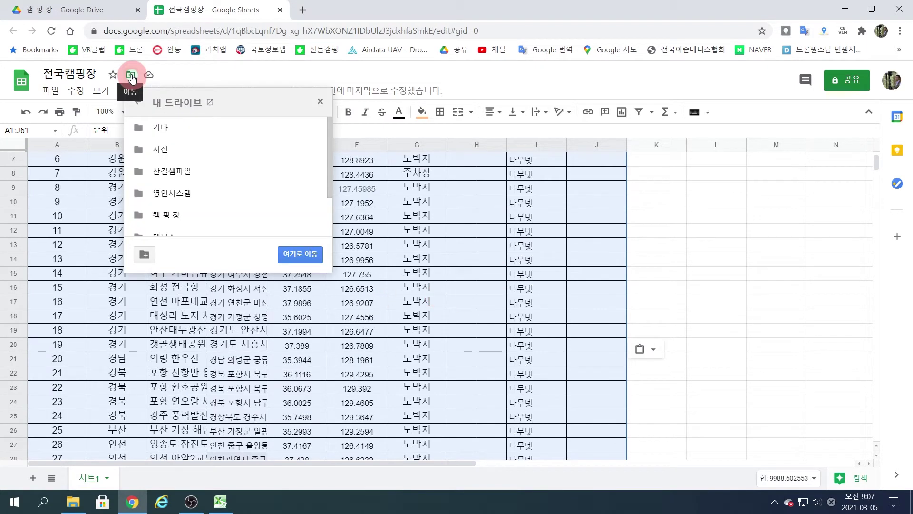
pyautogui.click(171, 211)
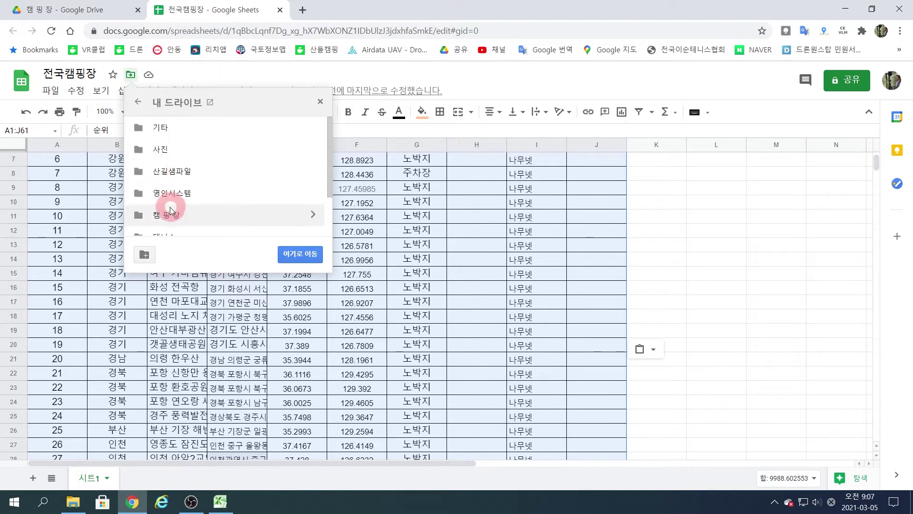
pyautogui.click(171, 216)
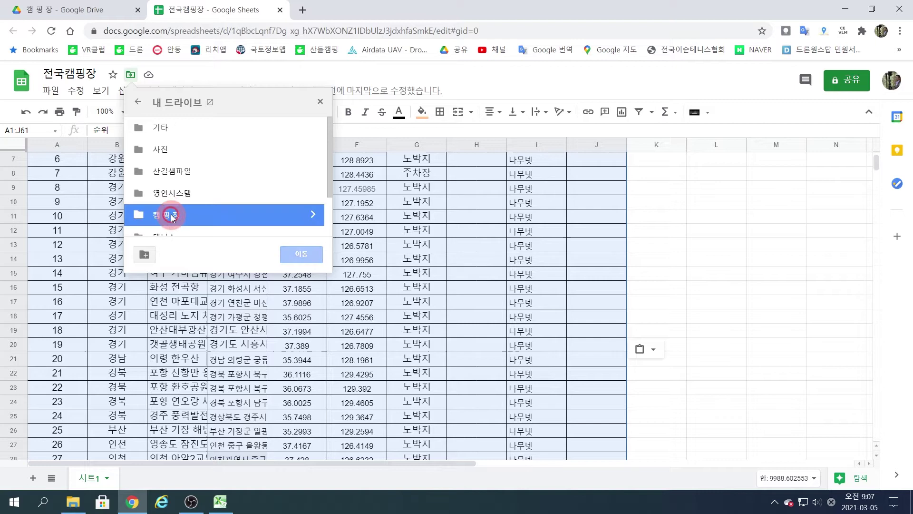
pyautogui.click(301, 257)
# - Check the contents of the 캠 핑 장 folder in Google Drive and review the 전국캠핑장 spreadsheet's data
pyautogui.hotkey('ctrl', '1')
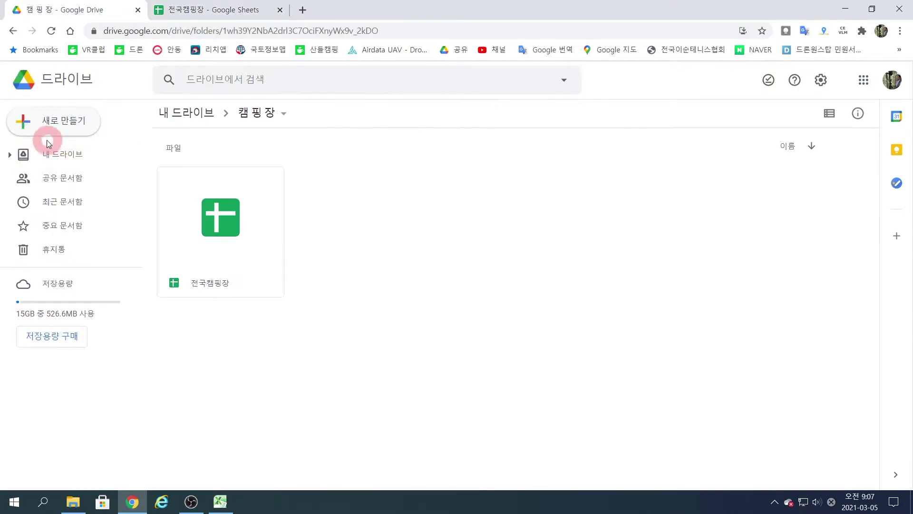
pyautogui.click(10, 155)
pyautogui.click(71, 249)
pyautogui.click(244, 302)
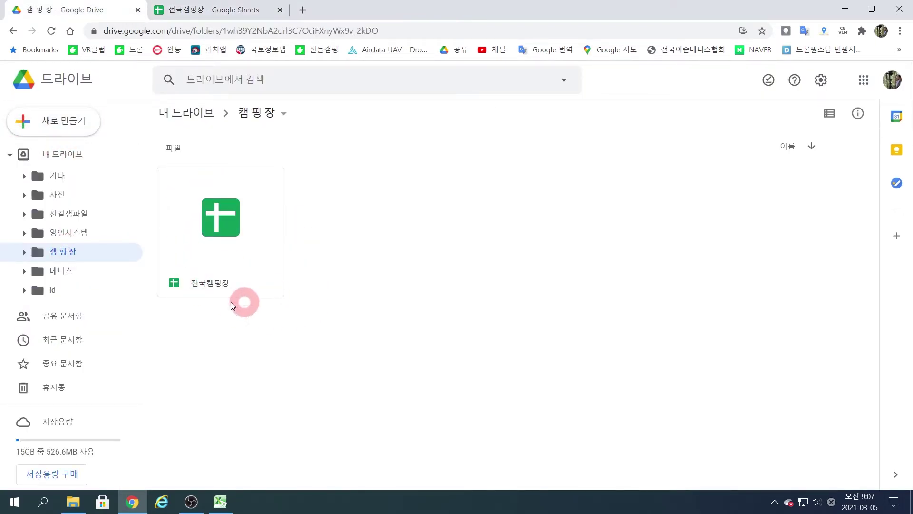
pyautogui.click(229, 285)
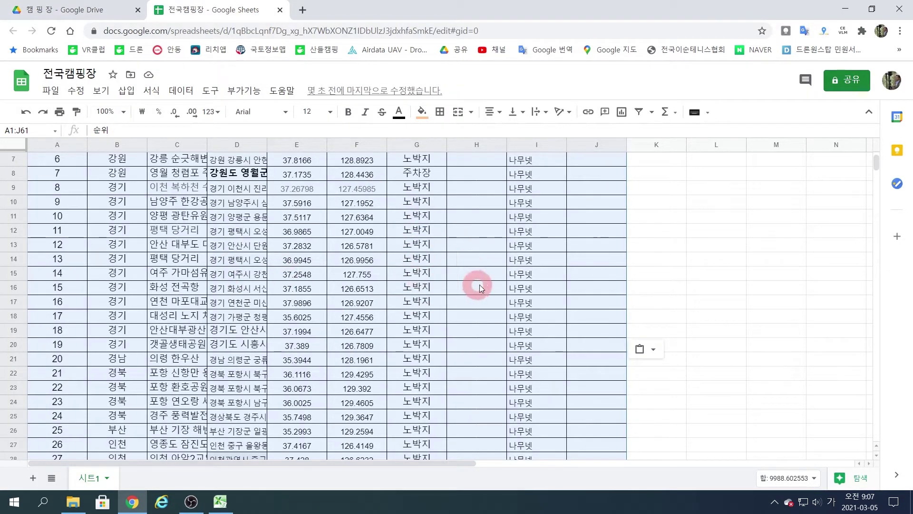
pyautogui.scroll(-3, 520, 339)
pyautogui.scroll(5, 428, 261)
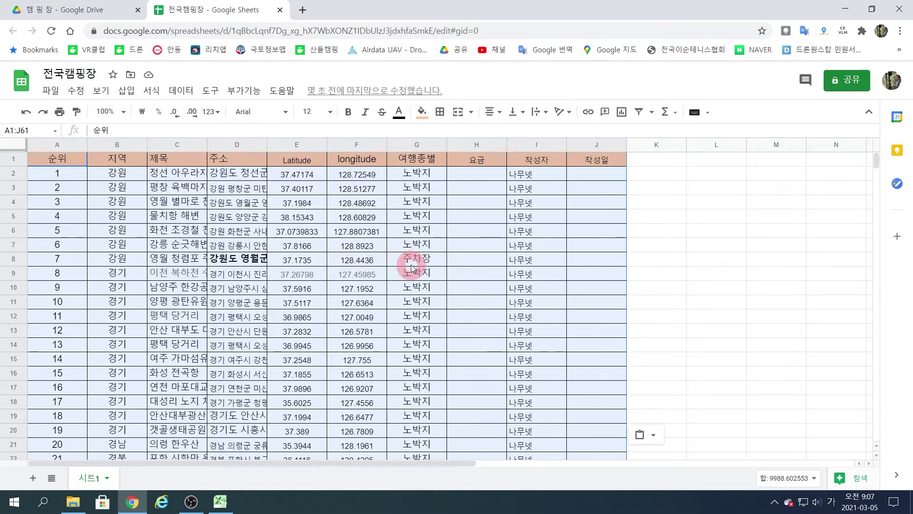
# - Go to the 캠 핑 장 folder in Google Drive and create a blank Google spreadsheet in it
pyautogui.click(119, 12)
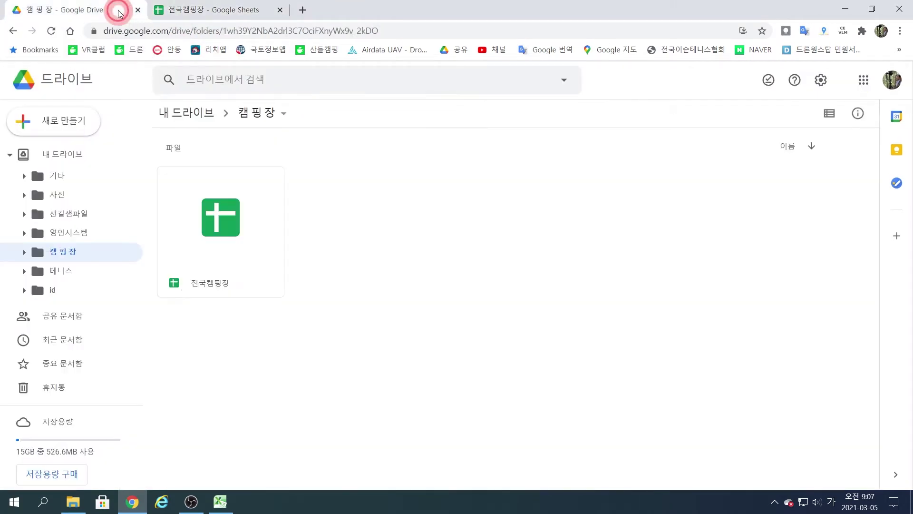
pyautogui.click(63, 123)
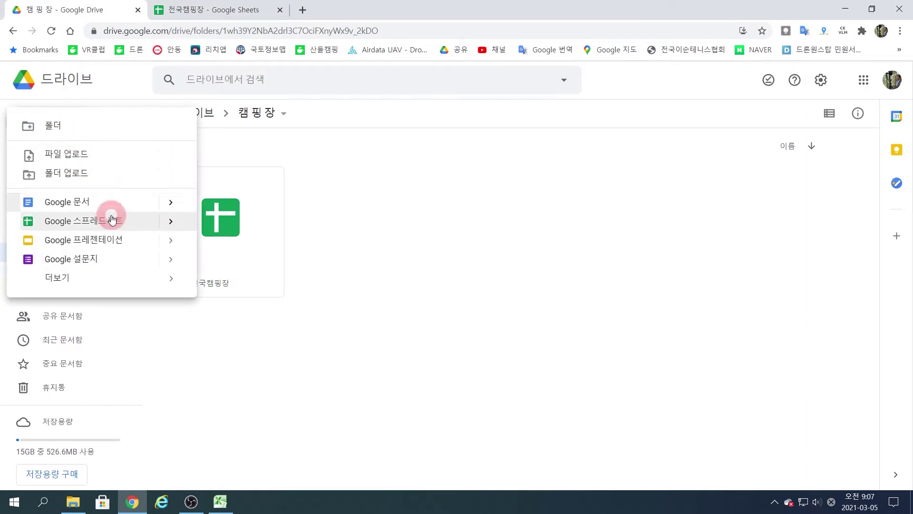
pyautogui.click(111, 223)
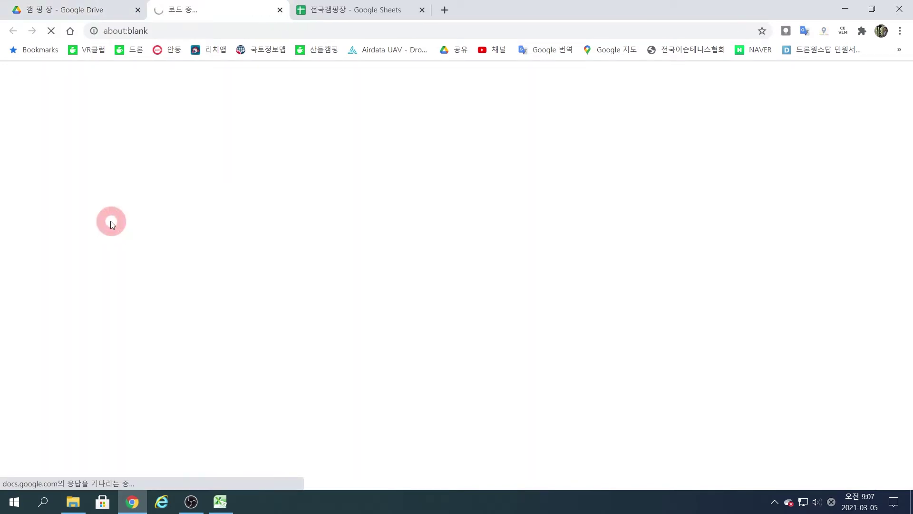
# - Switch to the Excel workbook 캠핑정보.xlsx and copy the first author's campsite rows with the header, range A1:J28
pyautogui.click(220, 503)
pyautogui.hotkey('ctrl', 'Home')
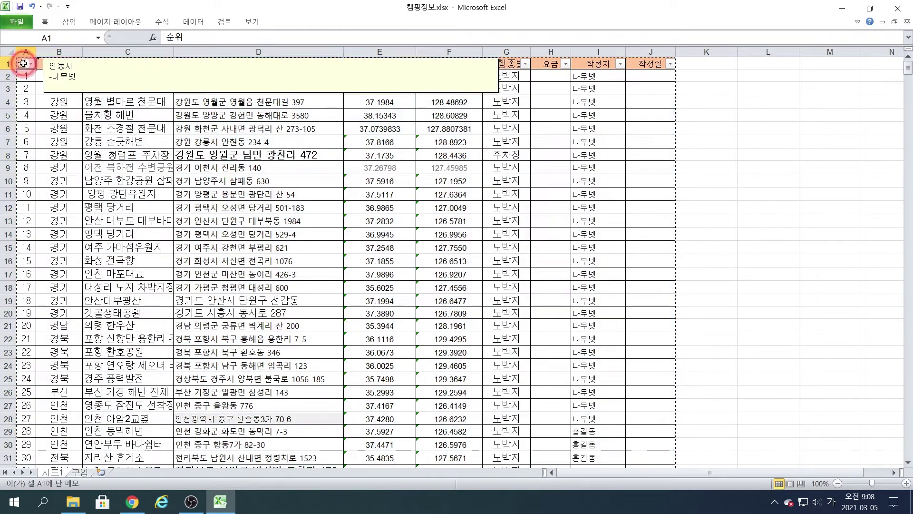
pyautogui.keyDown('shift'); pyautogui.click(656, 422); pyautogui.keyUp('shift')
pyautogui.hotkey('ctrl', 'c')
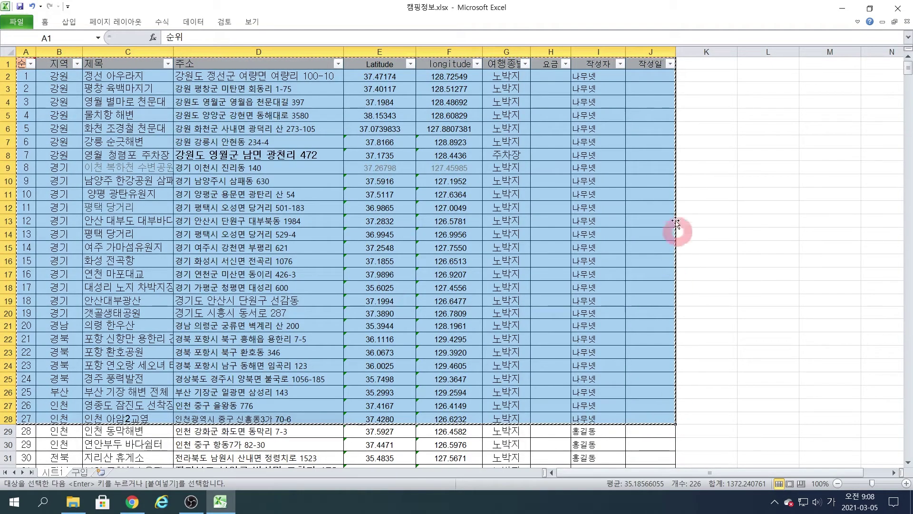
# - Switch back to the blank Google spreadsheet, paste the copied rows at cell A1 and title it with their author's name
pyautogui.click(132, 502)
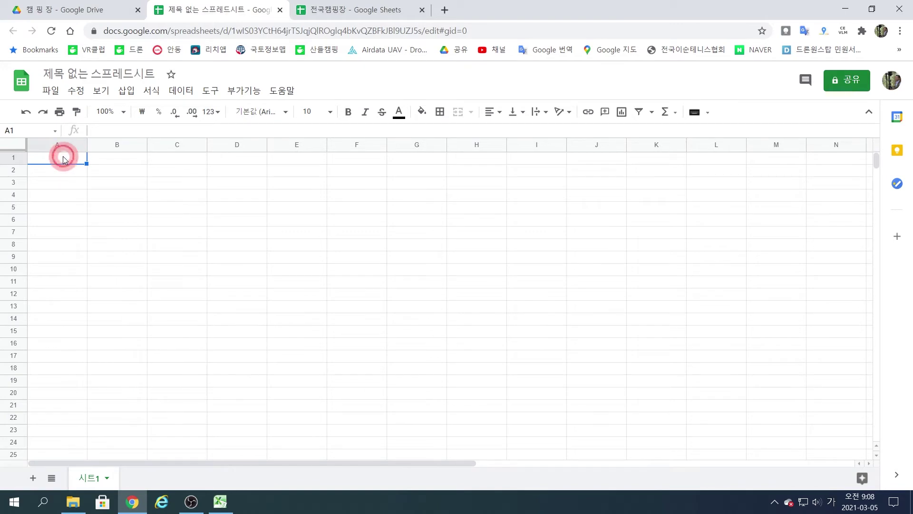
pyautogui.hotkey('ctrl', 'v')
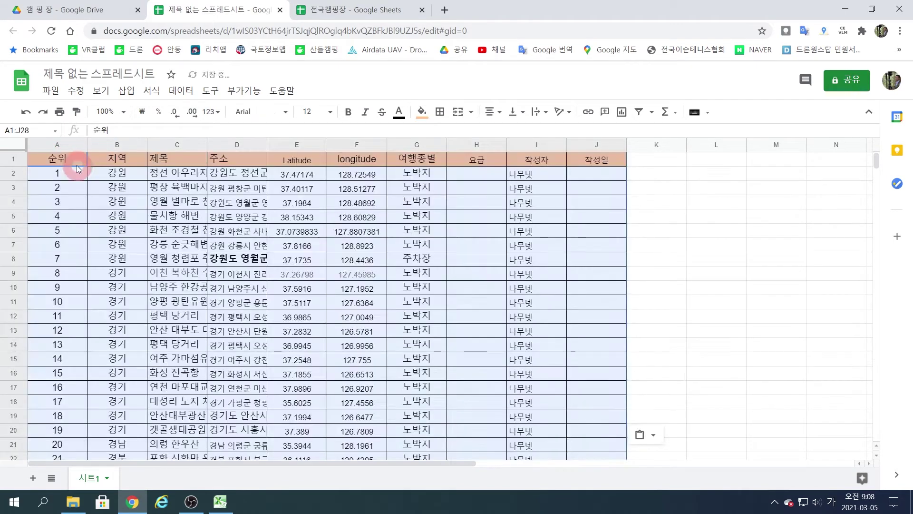
pyautogui.click(59, 74)
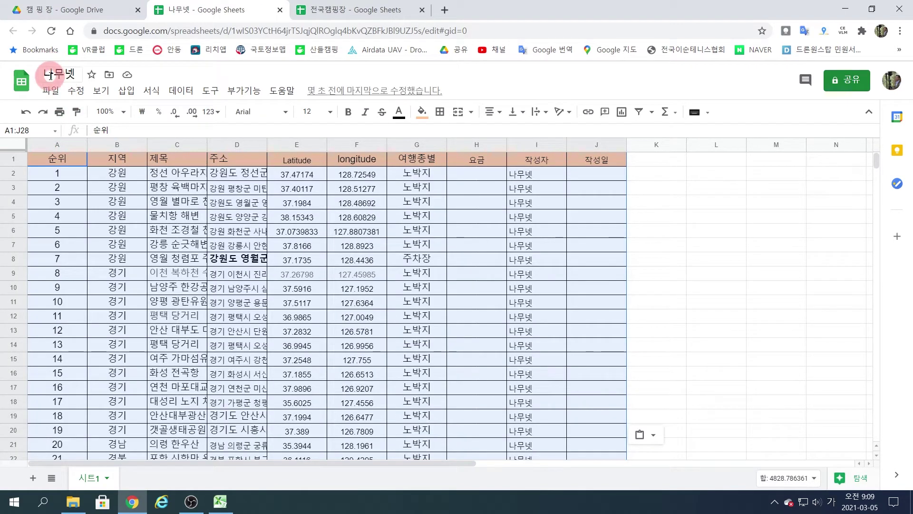
# - Check the spreadsheet's storage location against the 캠 핑 장 folder of My Drive
pyautogui.click(109, 74)
pyautogui.click(151, 216)
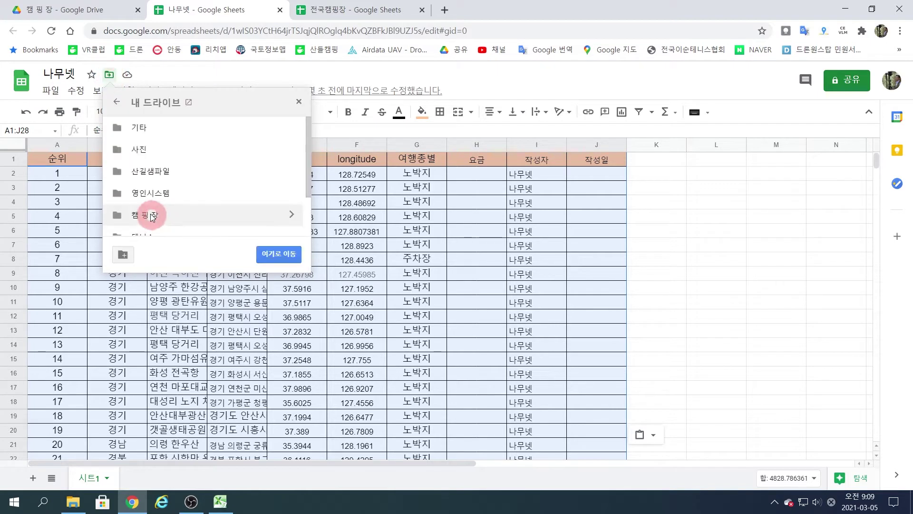
pyautogui.click(274, 254)
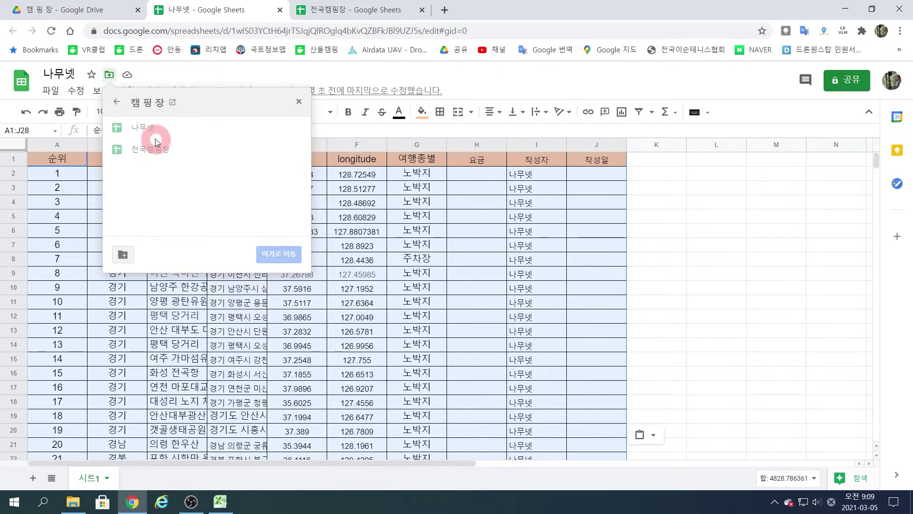
pyautogui.click(298, 102)
# - Switch to the Excel workbook 캠핑정보.xlsx and copy the filled campsite table range A1:J51
pyautogui.hotkey('alt', 'Tab')
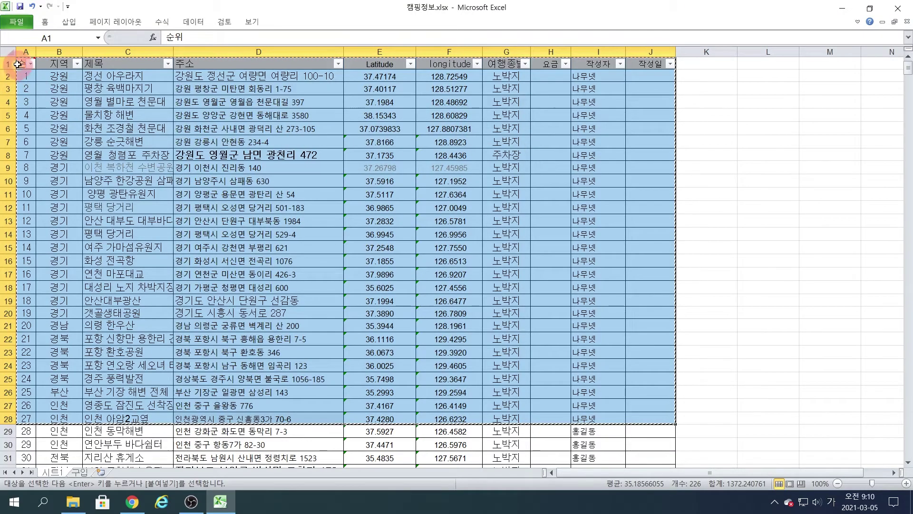
pyautogui.hotkey('ctrl', 'v')
pyautogui.scroll(-10, 687, 224)
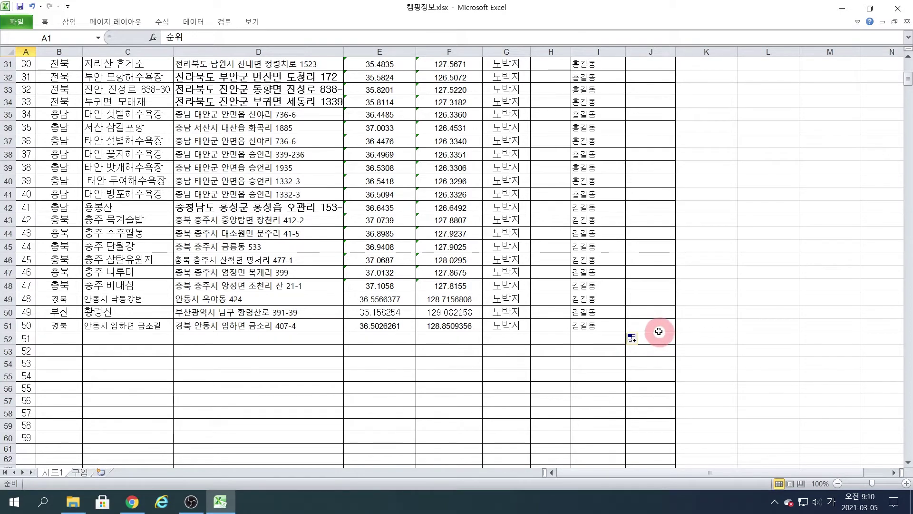
pyautogui.hotkey('ctrl', 'c')
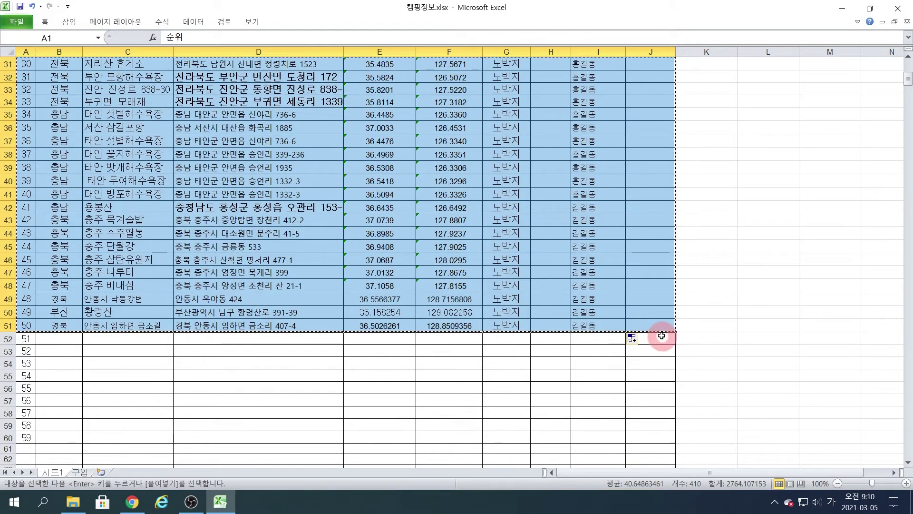
# - Return to the 캠 핑 장 folder in Google Drive, create another blank Google spreadsheet and paste the copied table at cell A1
pyautogui.click(134, 502)
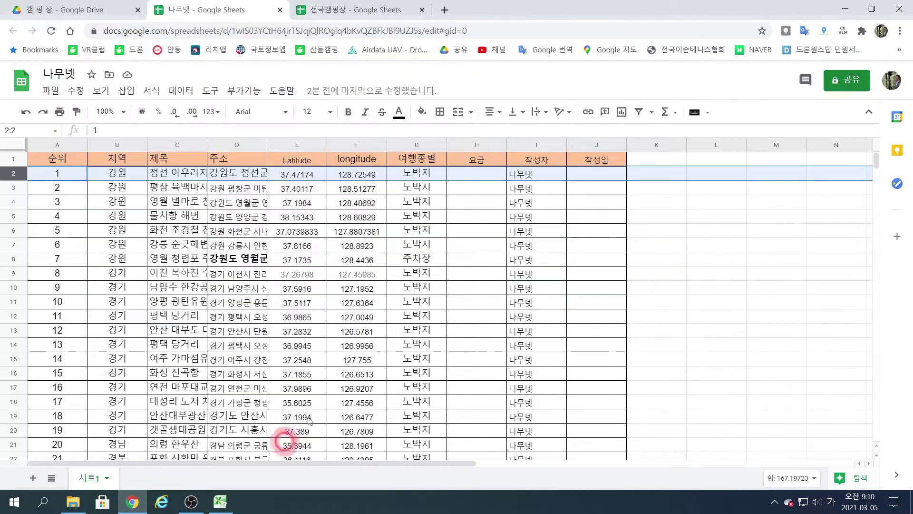
pyautogui.click(64, 11)
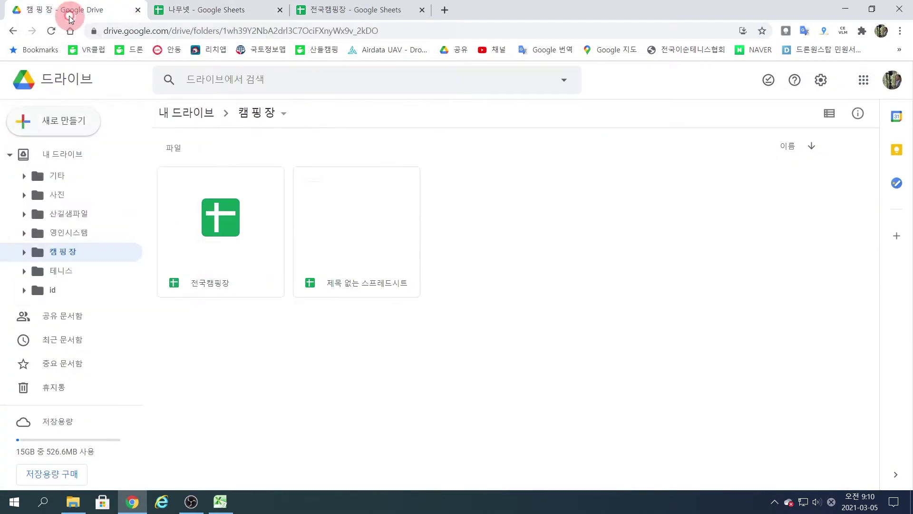
pyautogui.click(61, 124)
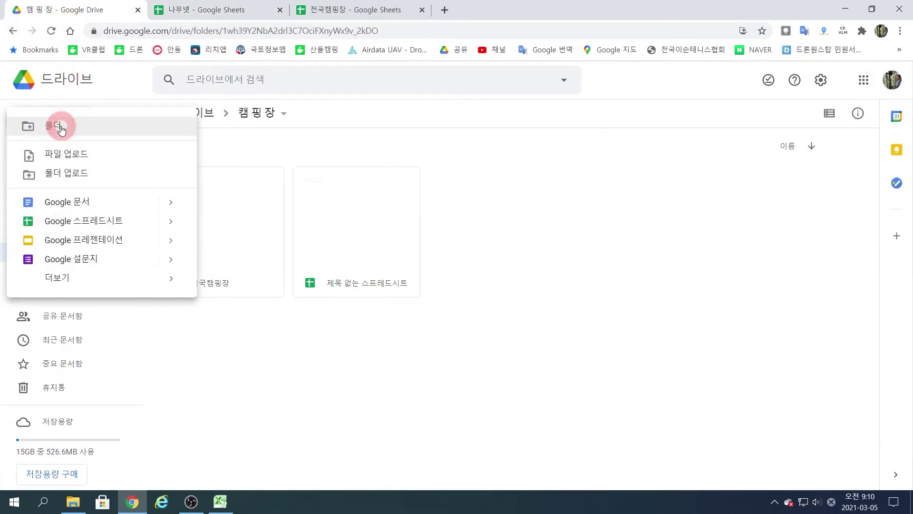
pyautogui.click(105, 221)
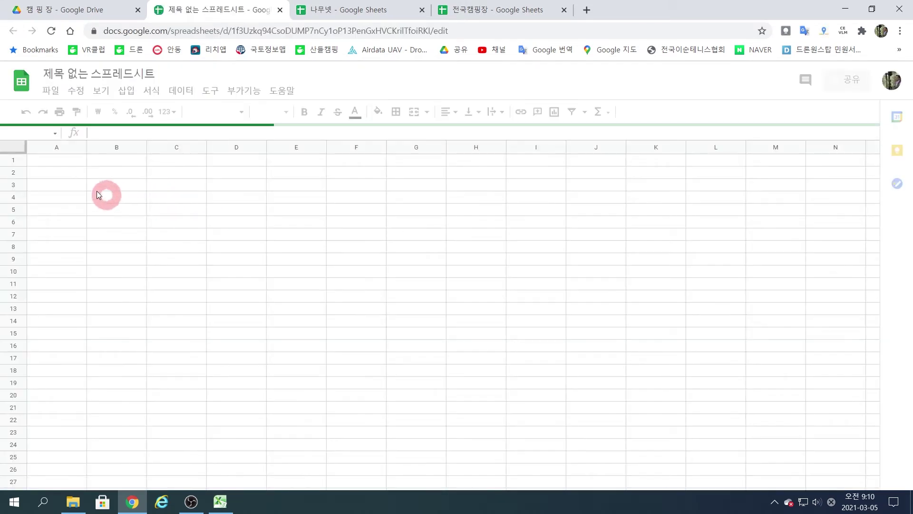
pyautogui.click(43, 158)
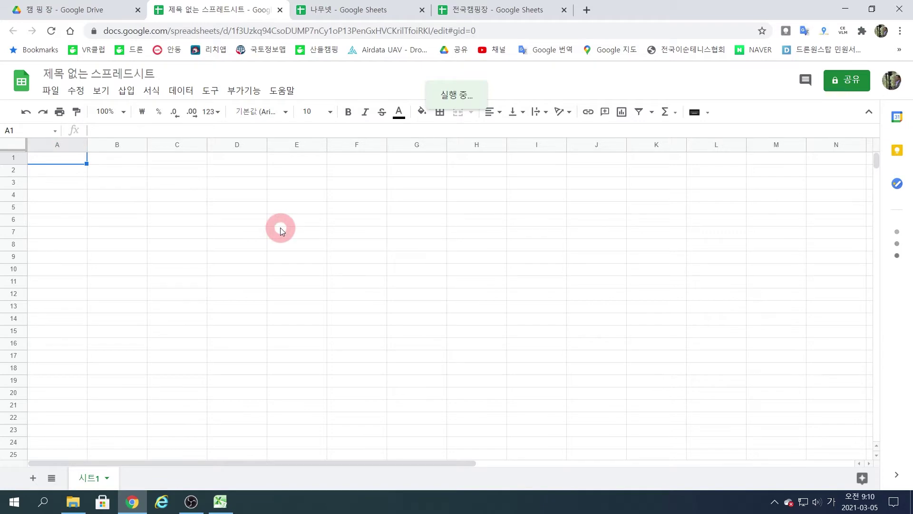
pyautogui.hotkey('ctrl', 'v')
# - Delete the first author's campsite rows, rows 2 to 28, from the new spreadsheet
pyautogui.click(11, 173)
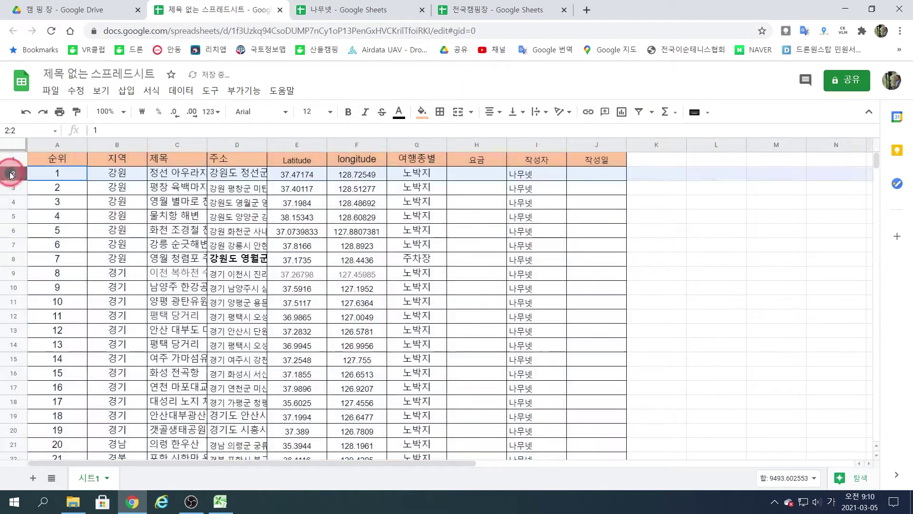
pyautogui.scroll(-5, 666, 278)
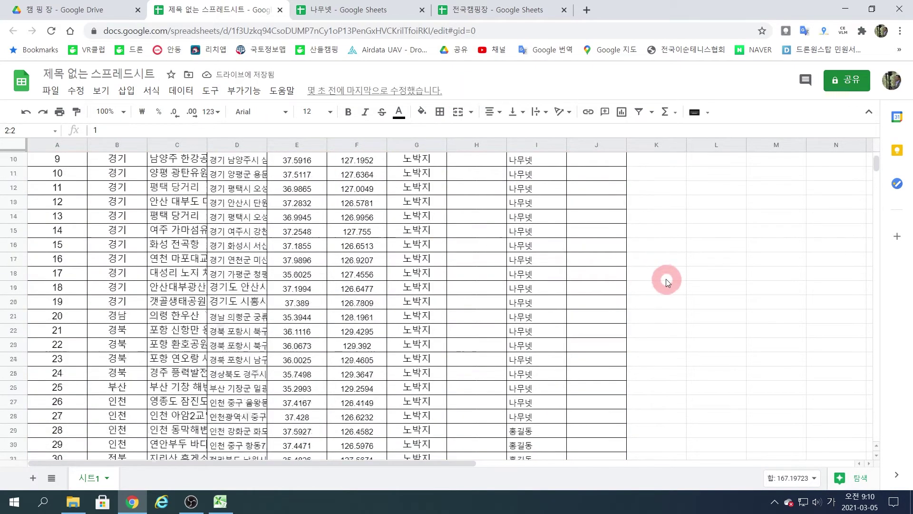
pyautogui.keyDown('shift'); pyautogui.click(618, 337); pyautogui.keyUp('shift')
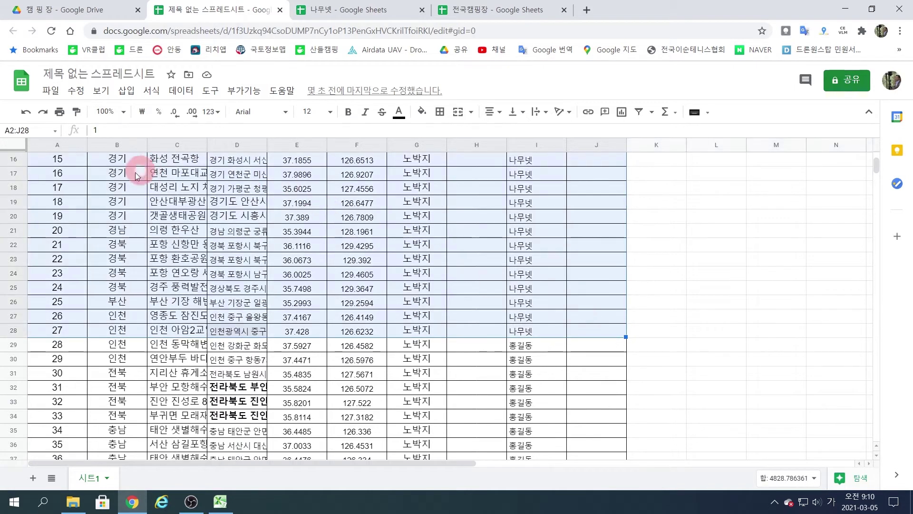
pyautogui.moveTo(16, 191); pyautogui.dragTo(14, 183)
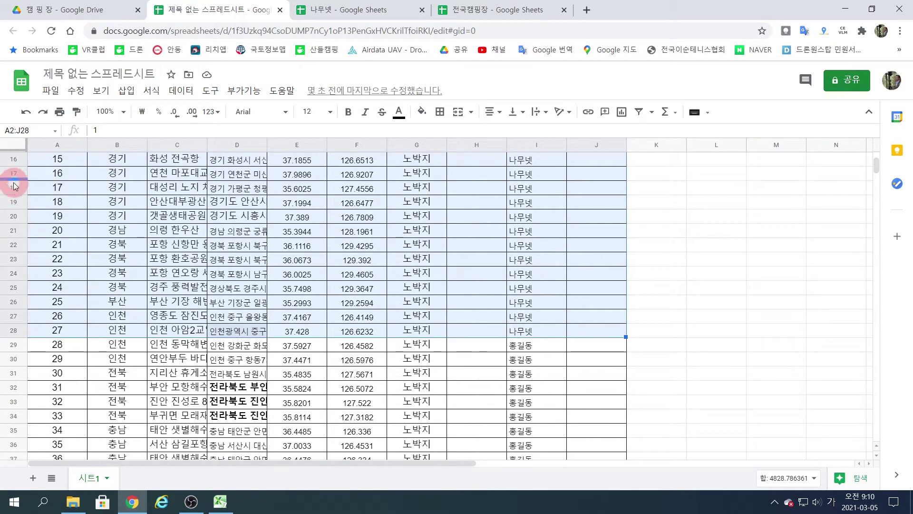
pyautogui.rightClick(39, 194)
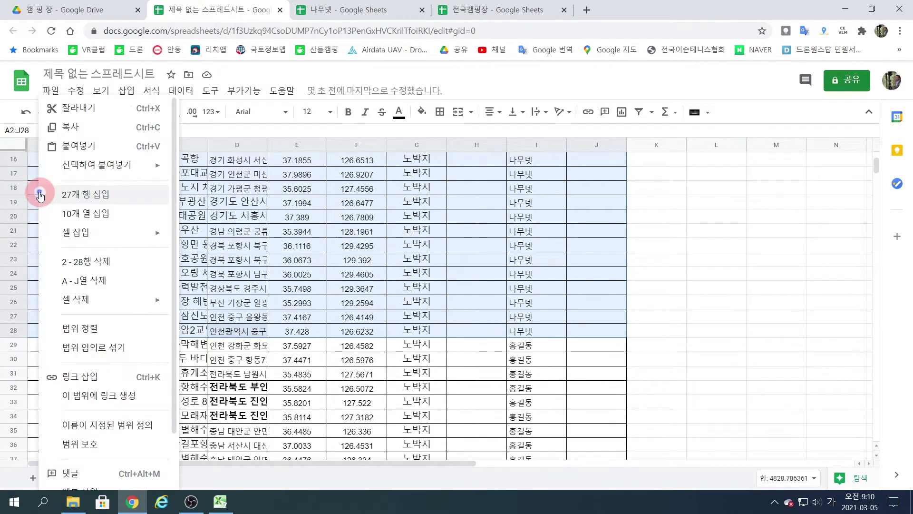
pyautogui.click(104, 263)
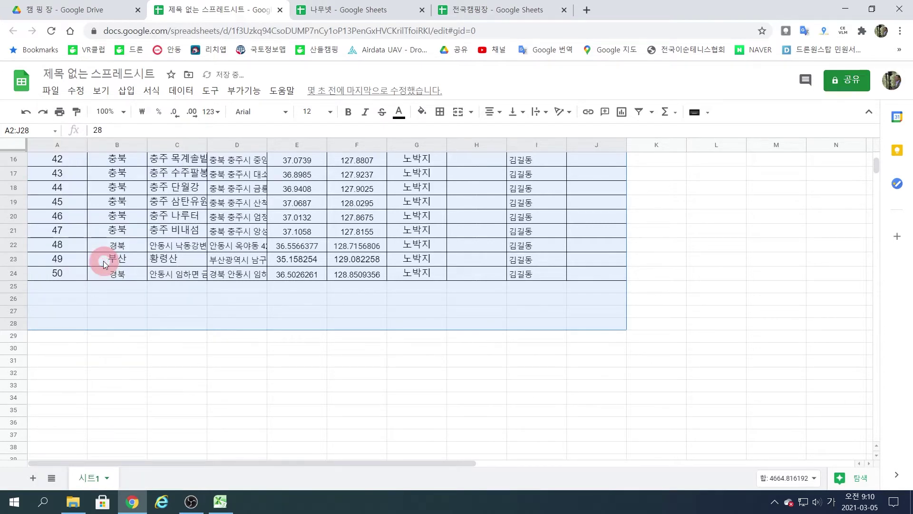
# - Rename the untitled spreadsheet with the name of the author shown in its first data rows
pyautogui.scroll(5, 397, 262)
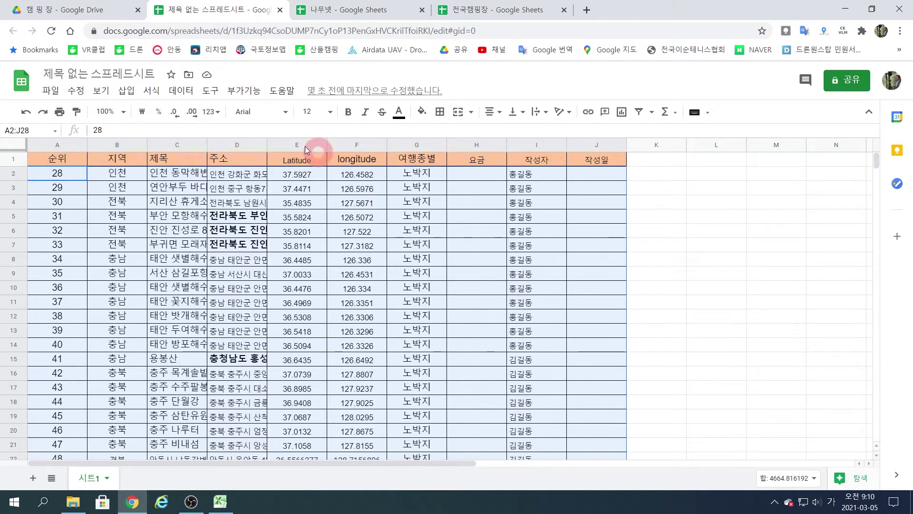
pyautogui.click(59, 73)
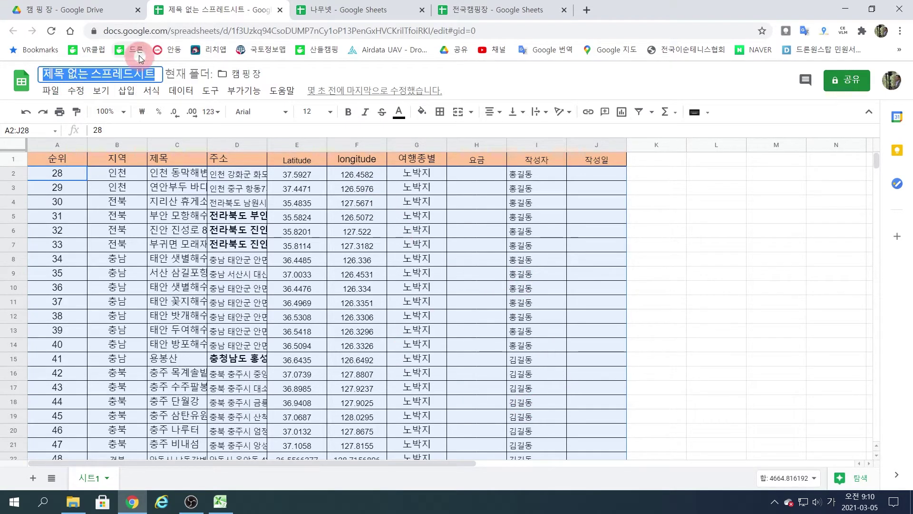
pyautogui.write('홍ㄱ')
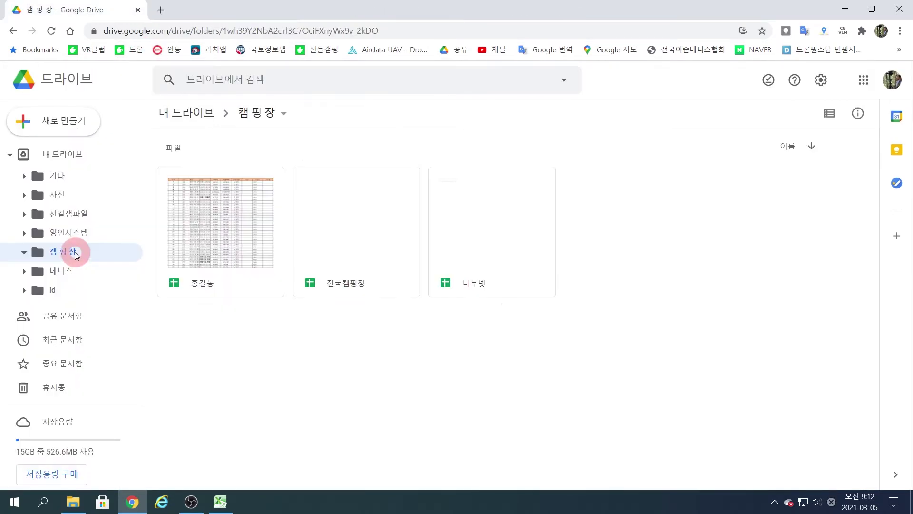
pyautogui.click(300, 346)
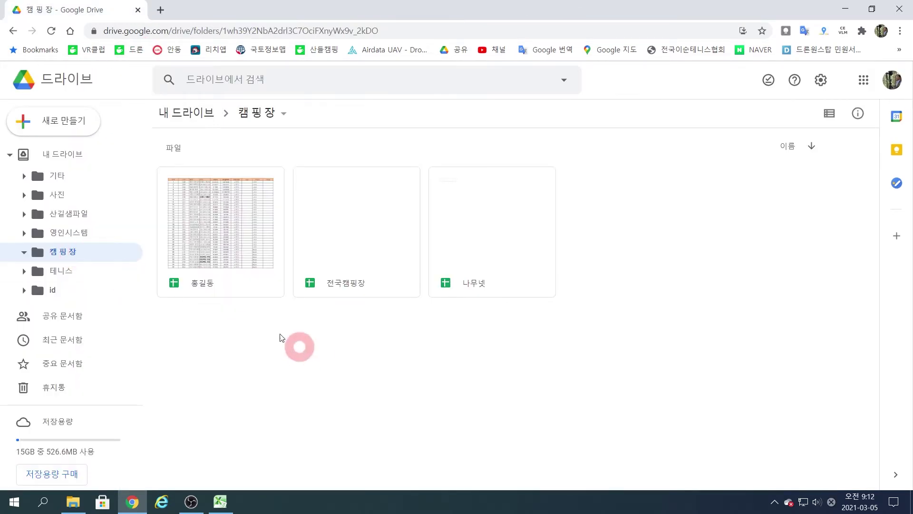
pyautogui.click(469, 177)
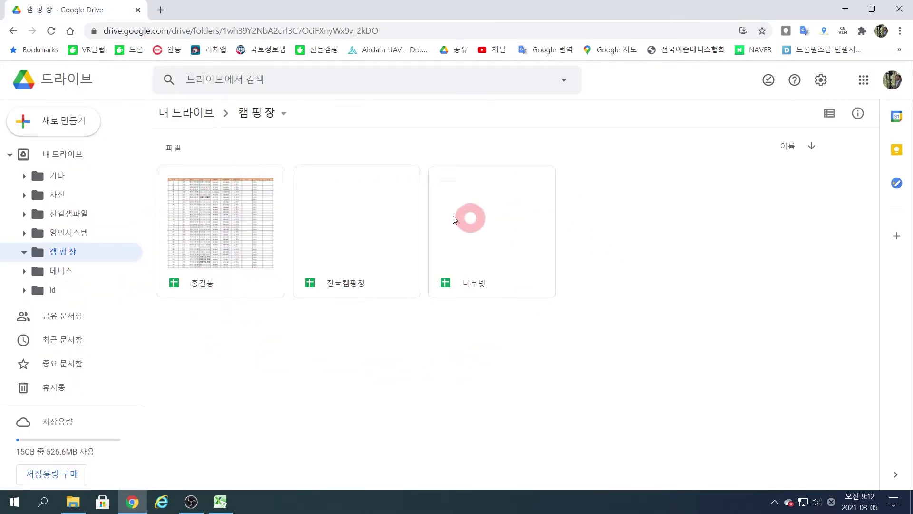
# - Switch to Google Maps and create a new custom map from the saved places' map list
pyautogui.click(609, 56)
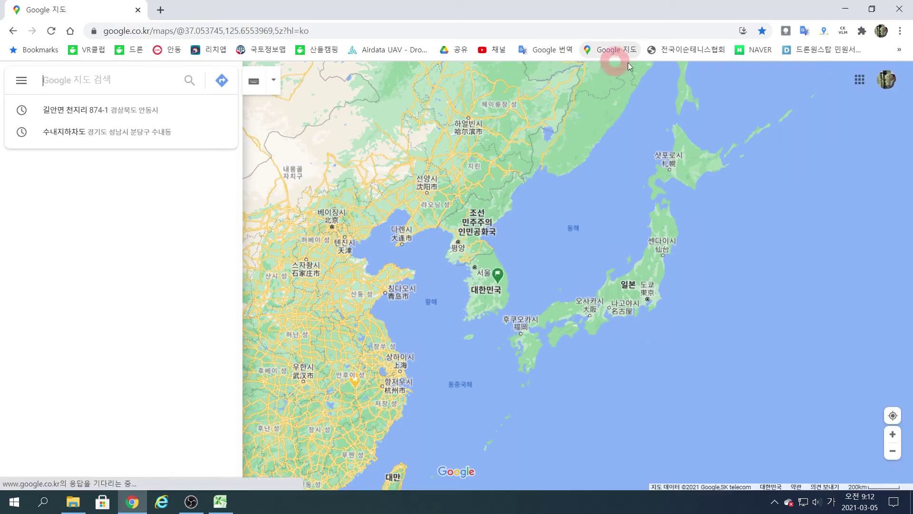
pyautogui.click(25, 84)
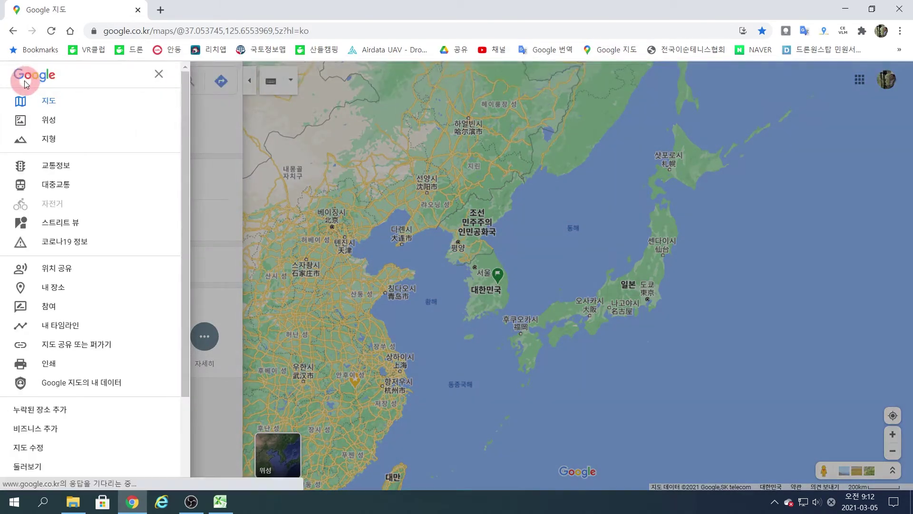
pyautogui.click(58, 289)
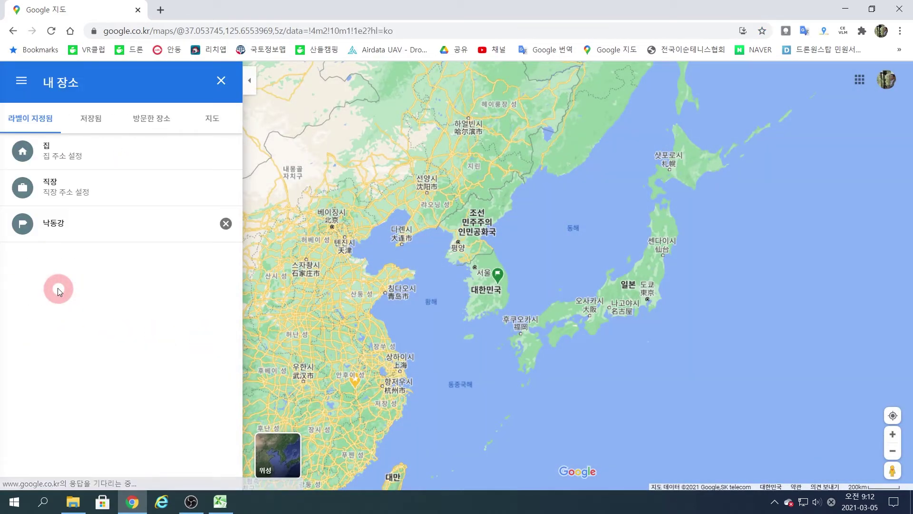
pyautogui.click(215, 122)
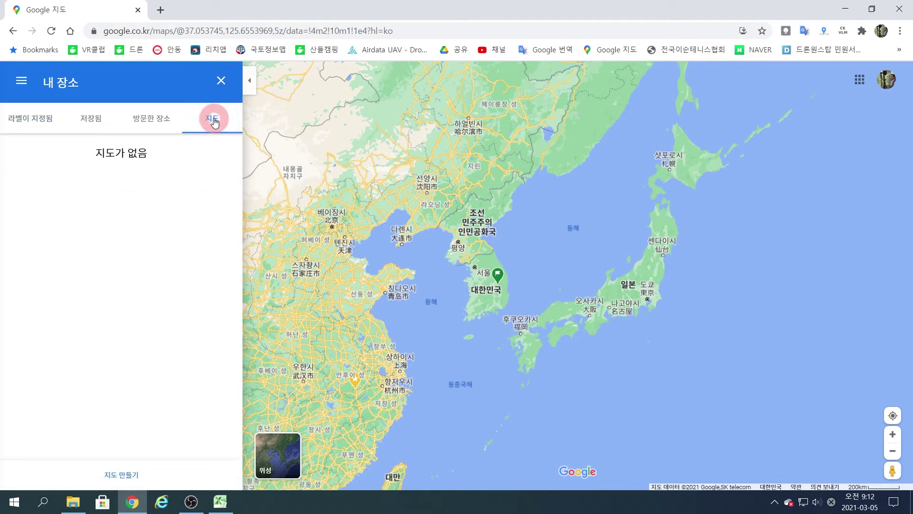
pyautogui.click(133, 475)
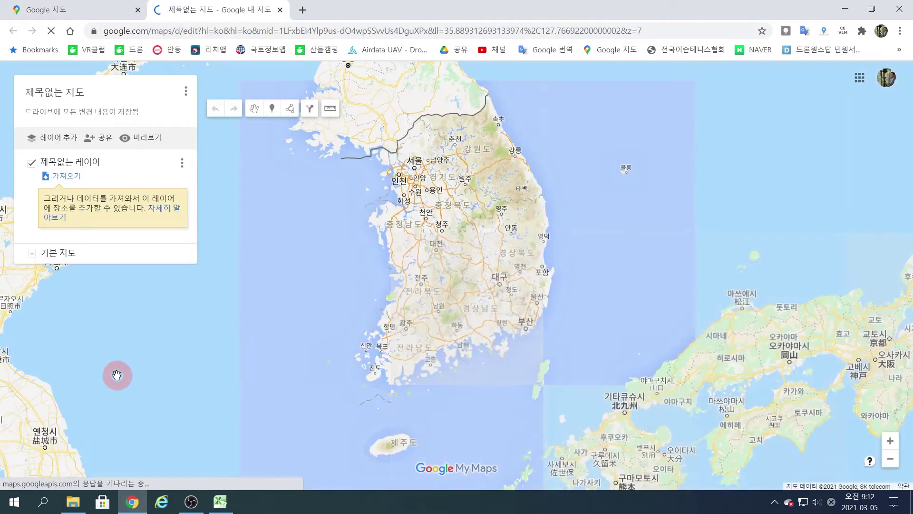
# - Rename the untitled map as 전국캠핑장
pyautogui.click(67, 99)
pyautogui.write('전국캠핑장')
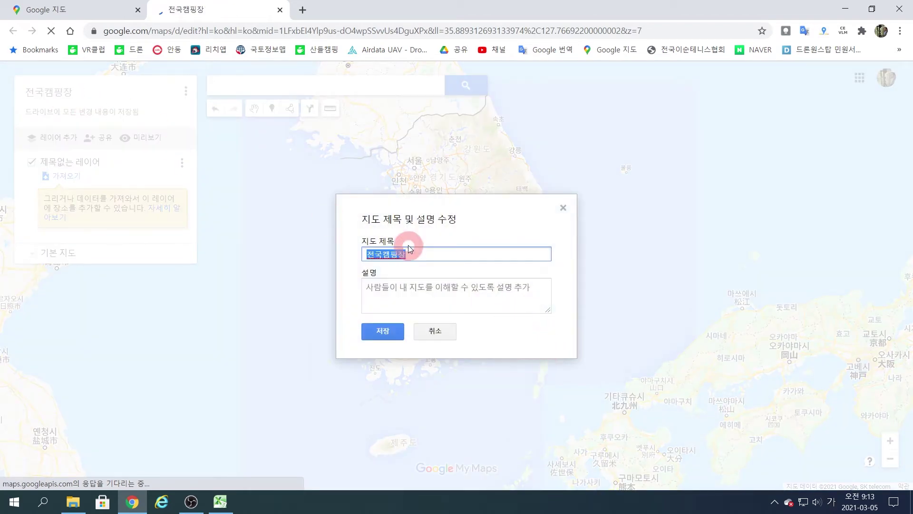
# - Save the map title 전국캠핑장 and rename the untitled layer as 공공작업
pyautogui.click(385, 339)
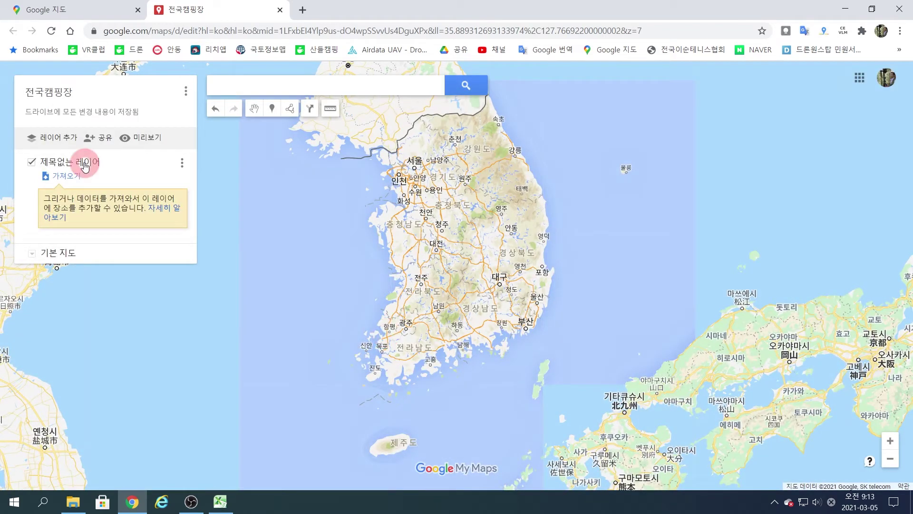
pyautogui.click(85, 164)
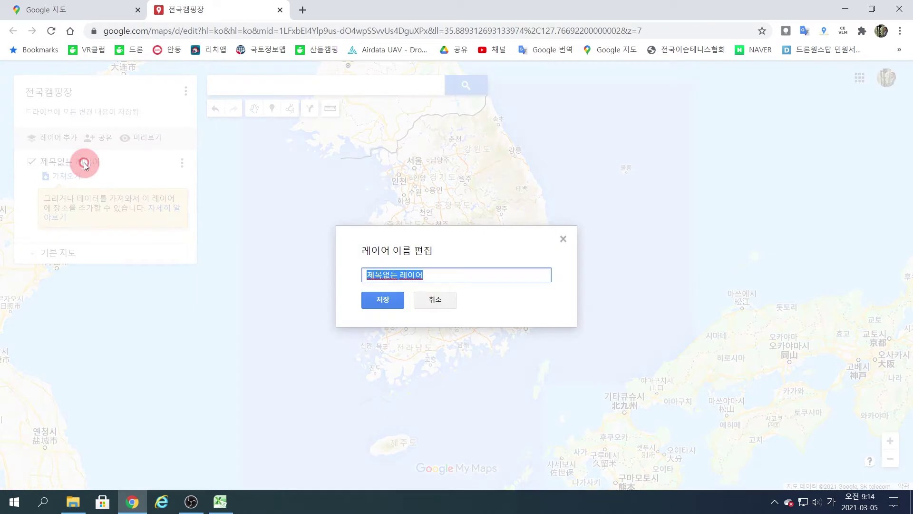
pyautogui.write('공공작업')
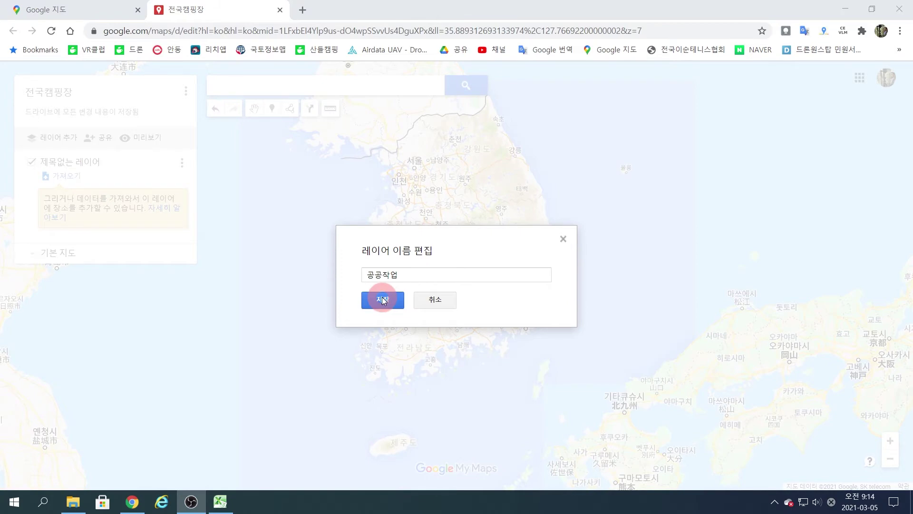
pyautogui.click(382, 299)
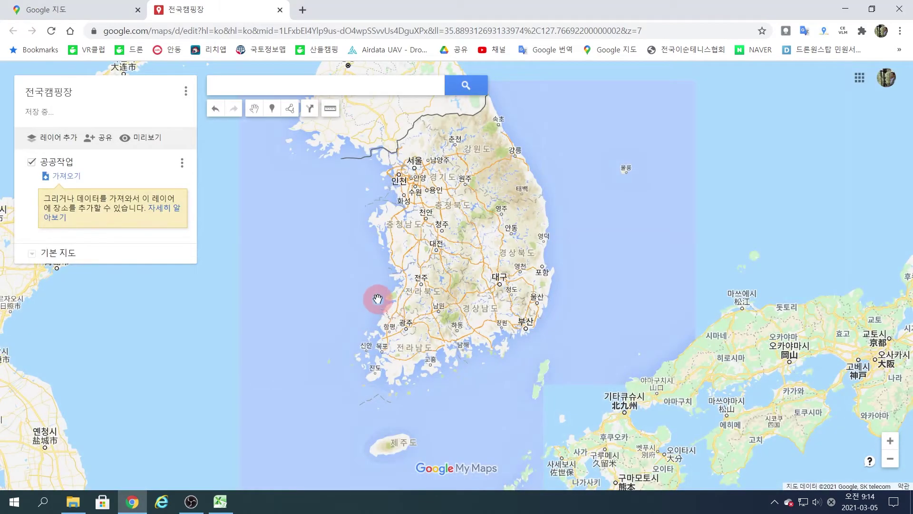
# - Import the 전국캠핑장 spreadsheet from the 캠핑장 folder in Google Drive into the 공공작업 layer
pyautogui.click(72, 178)
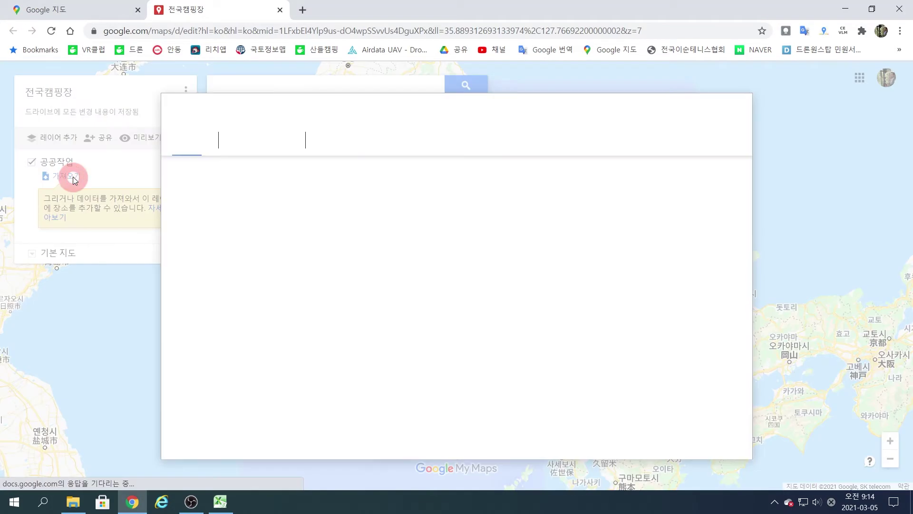
pyautogui.click(257, 148)
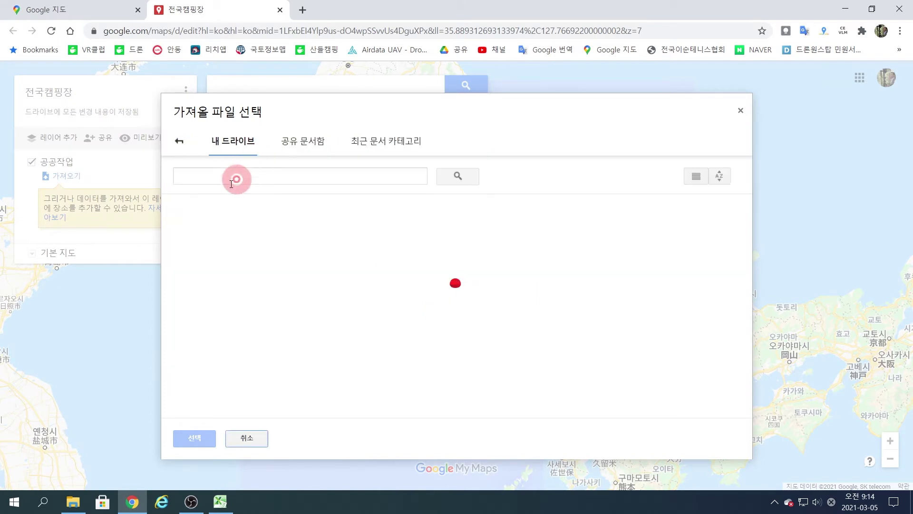
pyautogui.click(220, 248)
pyautogui.doubleClick(220, 248)
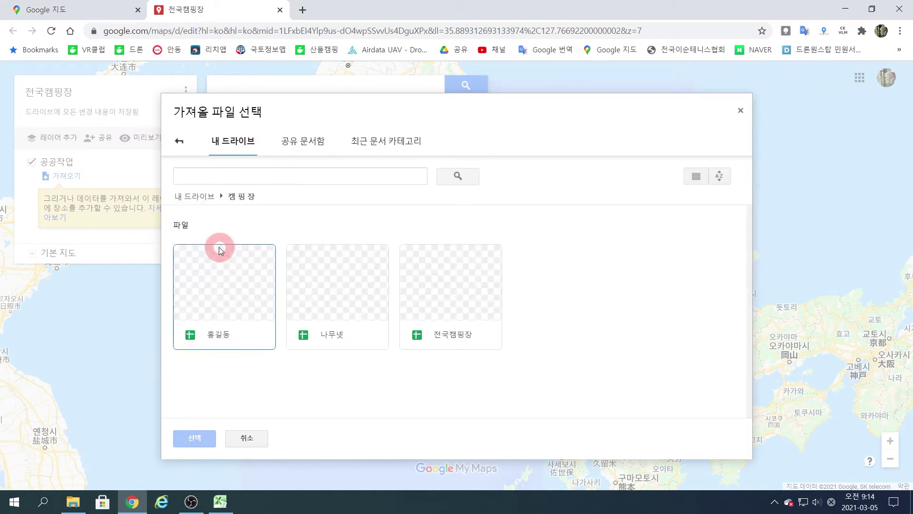
pyautogui.click(464, 291)
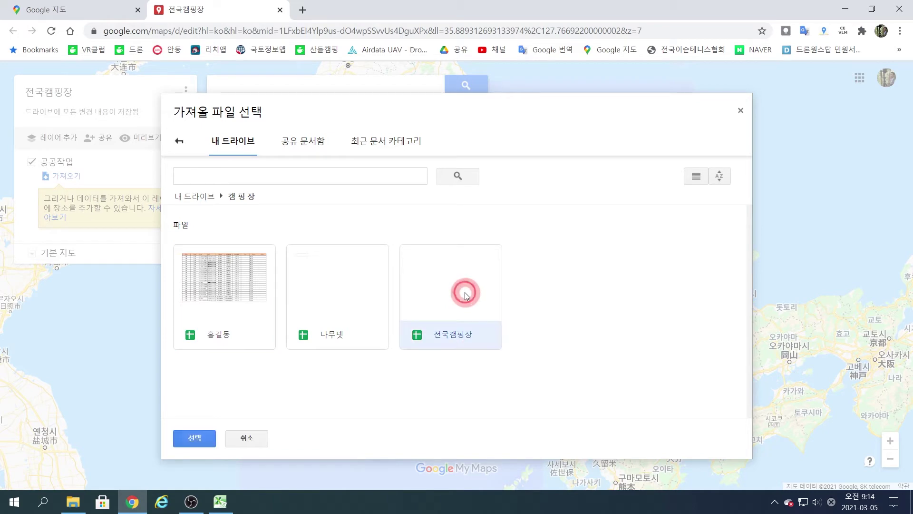
pyautogui.click(199, 438)
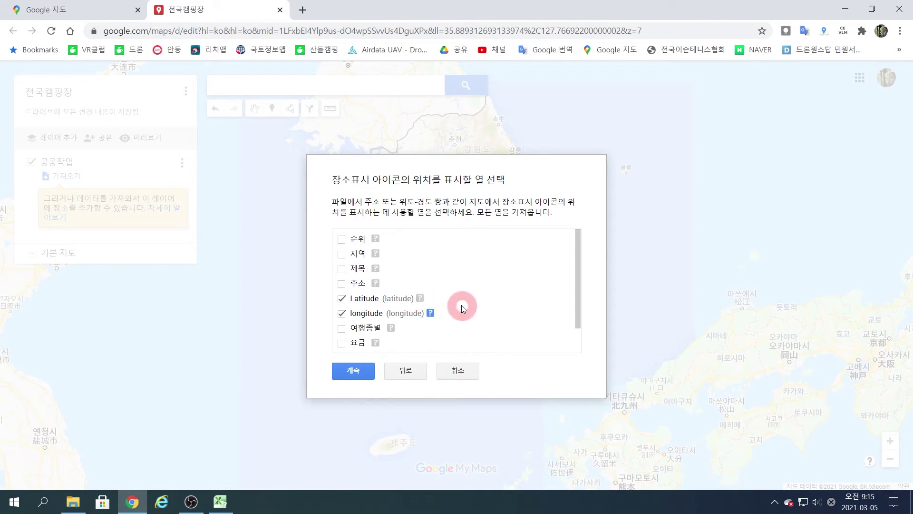
# - Position the imported placemarks by the Latitude and longitude columns and title them with the 제목 column
pyautogui.click(353, 372)
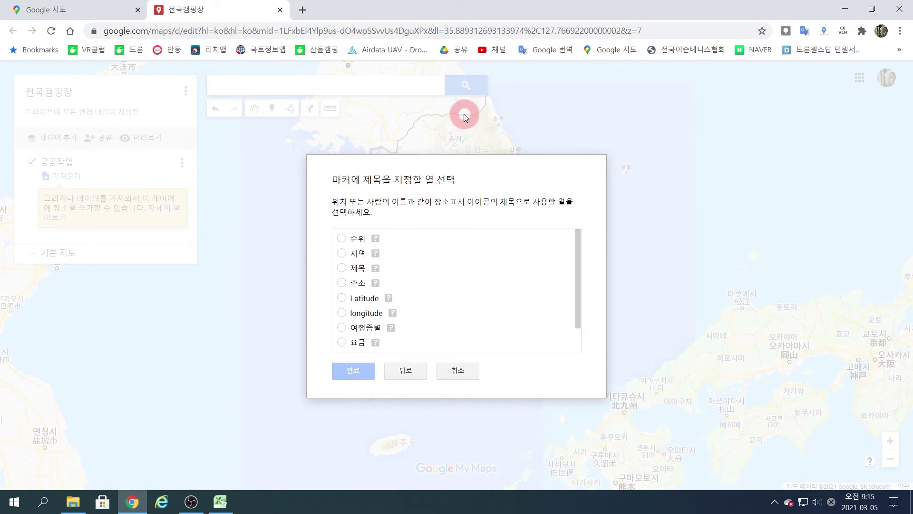
pyautogui.click(342, 268)
pyautogui.click(352, 376)
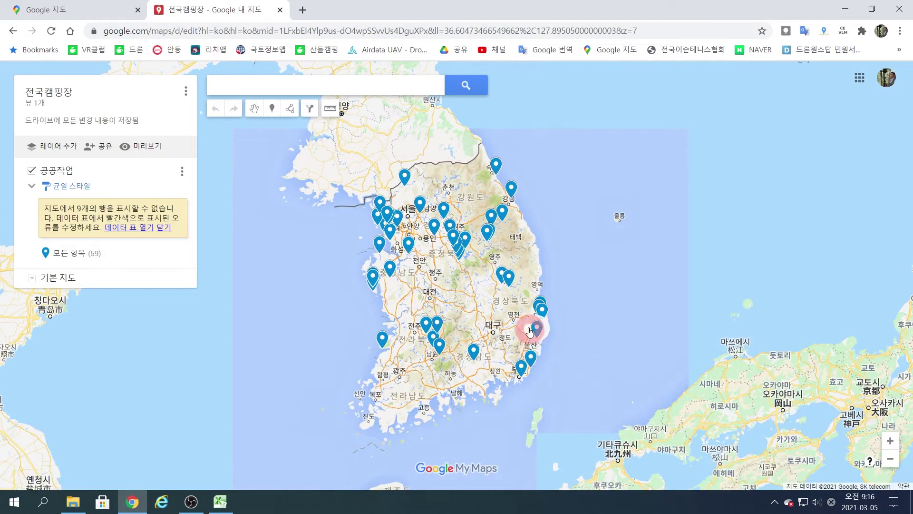
# - Group the 공공작업 layer's placemarks by the 작성자 column
pyautogui.moveTo(509, 284); pyautogui.dragTo(500, 284)
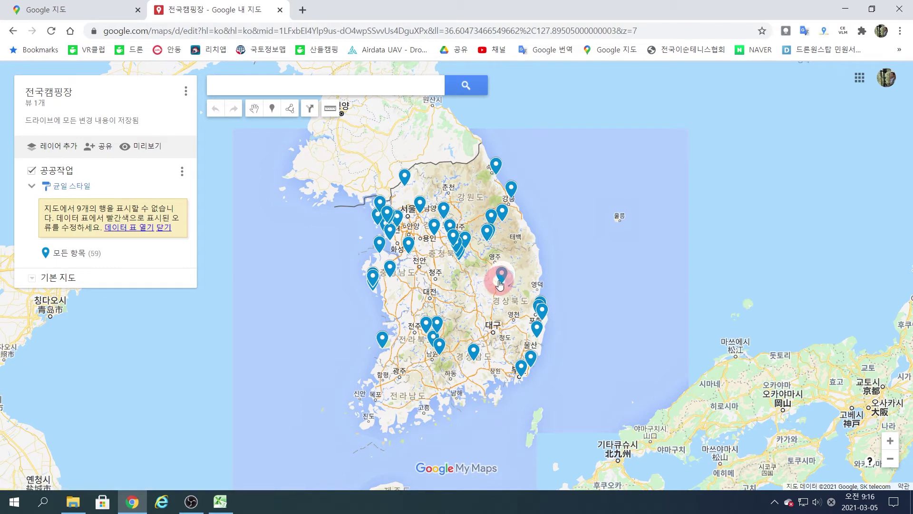
pyautogui.click(80, 186)
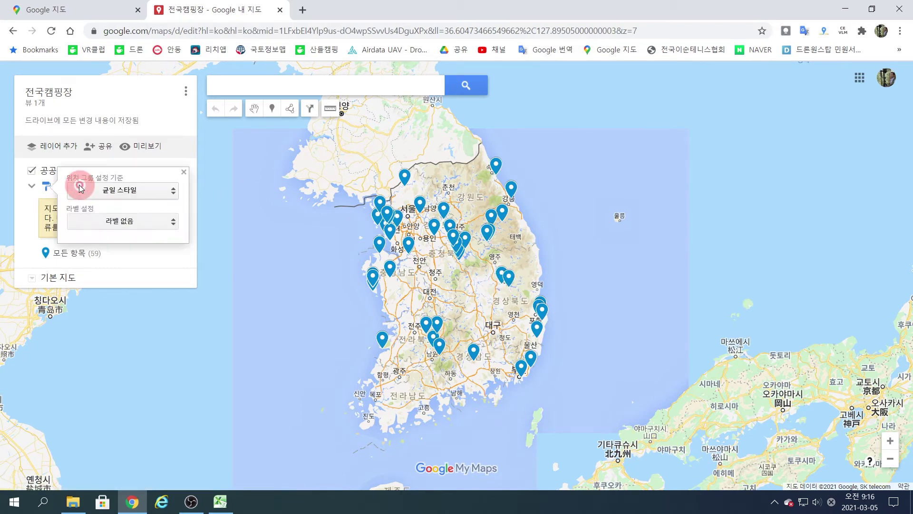
pyautogui.click(172, 195)
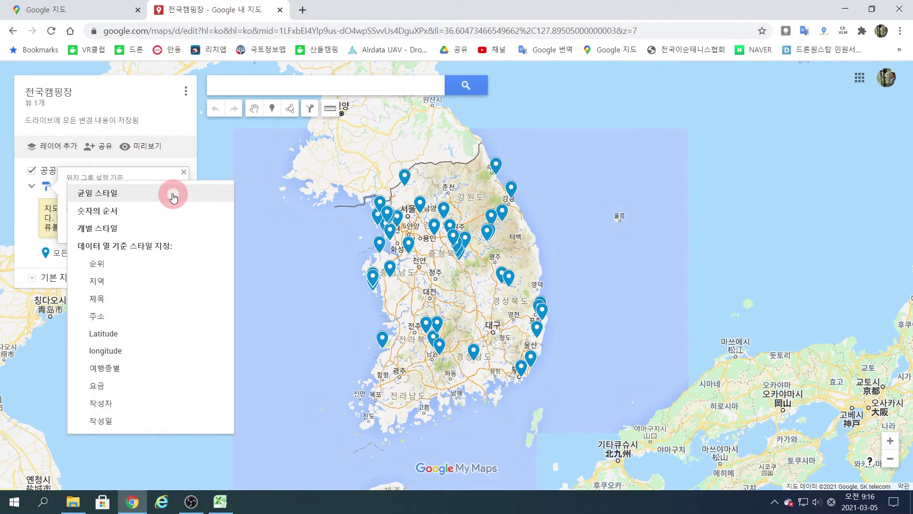
pyautogui.moveTo(173, 197); pyautogui.dragTo(123, 409)
pyautogui.click(124, 408)
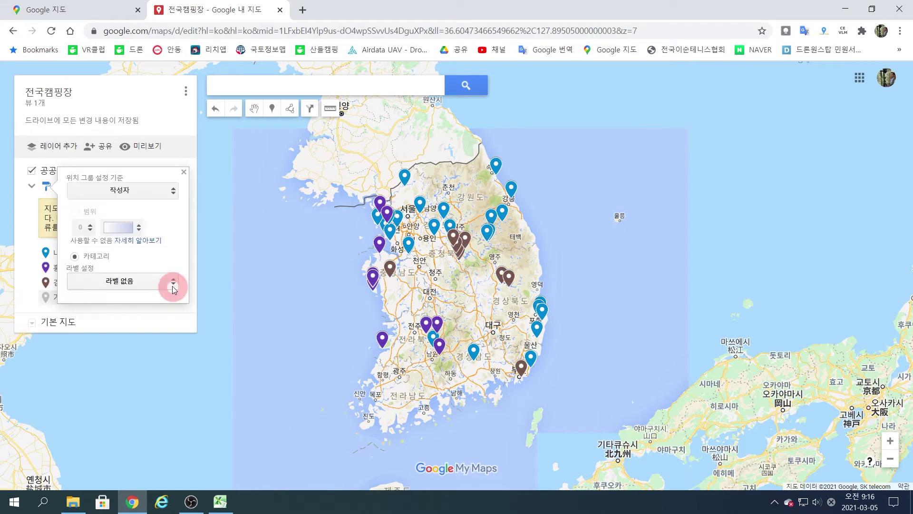
# - Label the layer's placemarks with the 제목 column and close the style settings
pyautogui.click(173, 286)
pyautogui.click(118, 345)
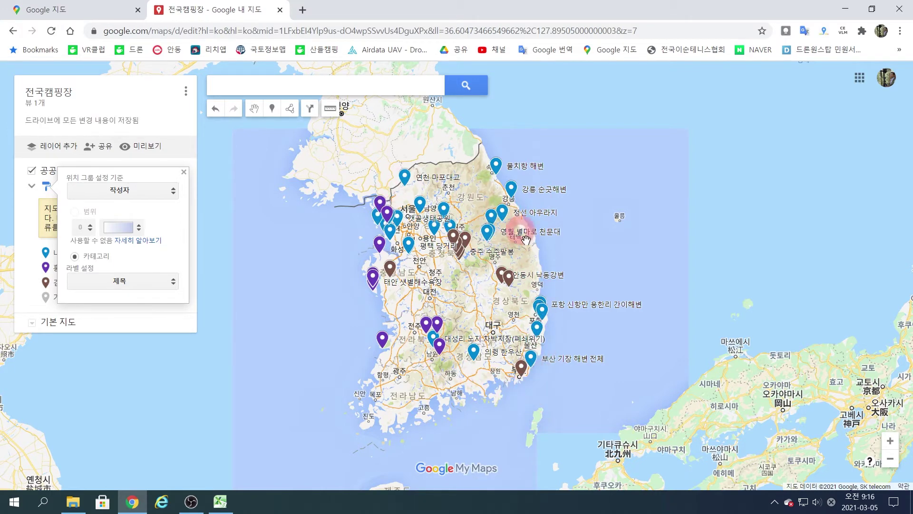
pyautogui.click(183, 171)
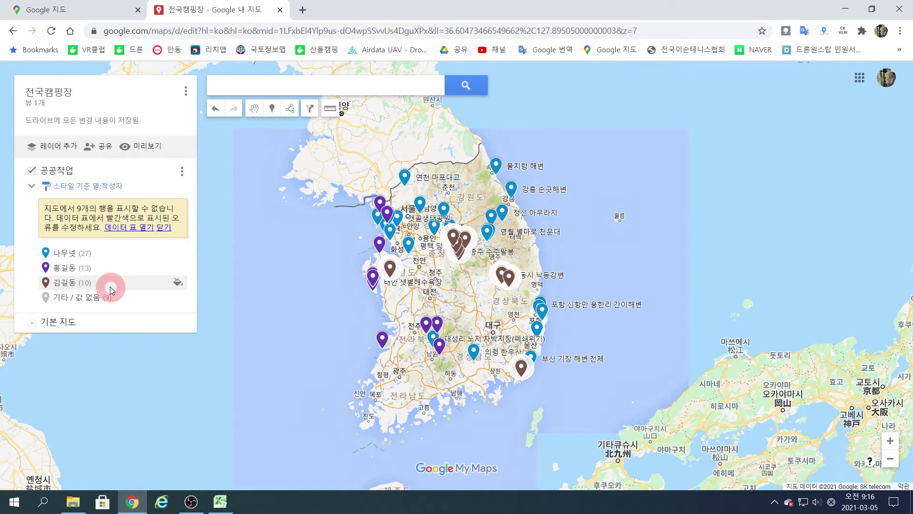
# - Recolor the second author's markers magenta and the third author's markers olive
pyautogui.click(179, 267)
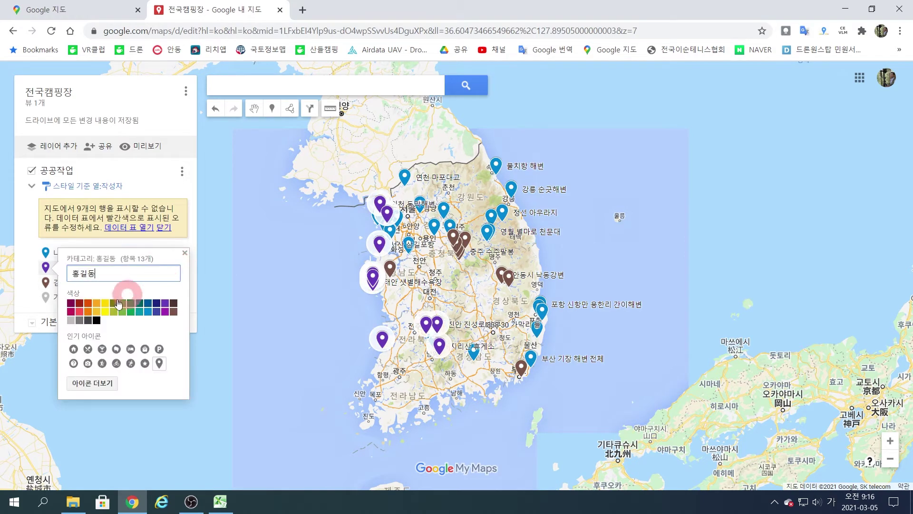
pyautogui.click(70, 312)
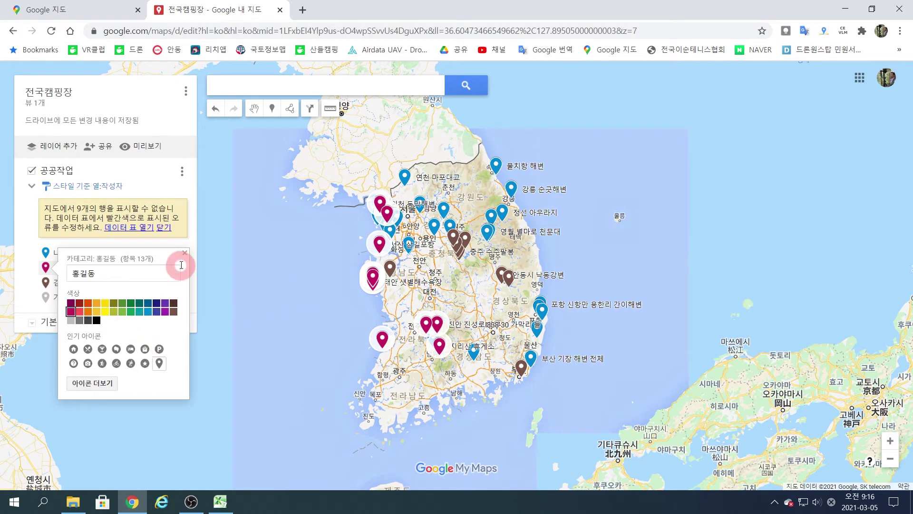
pyautogui.click(27, 268)
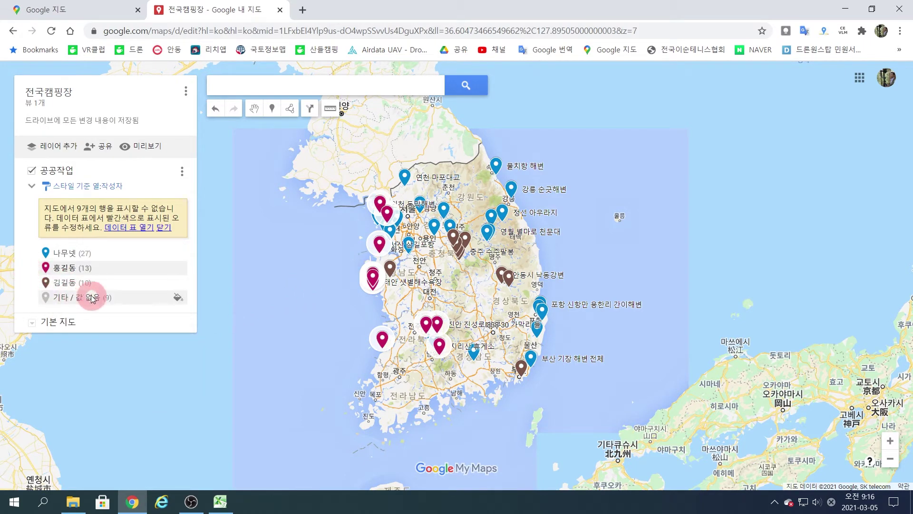
pyautogui.click(176, 283)
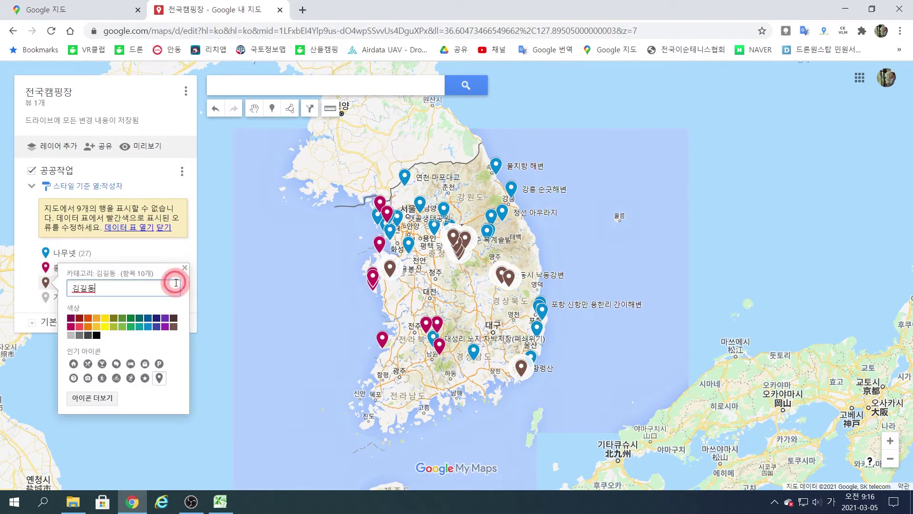
pyautogui.click(114, 318)
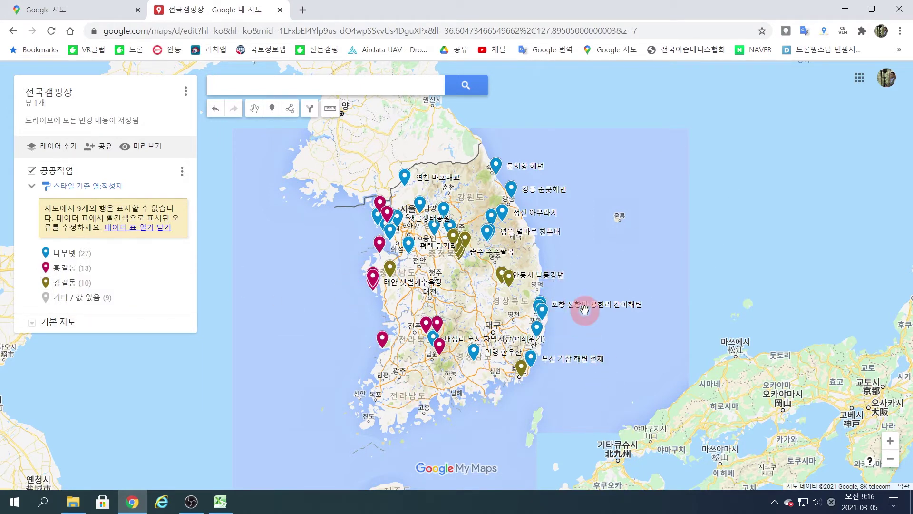
# - Preview the 전국캠핑장 map in view-only mode and close both the preview and the map
pyautogui.click(143, 151)
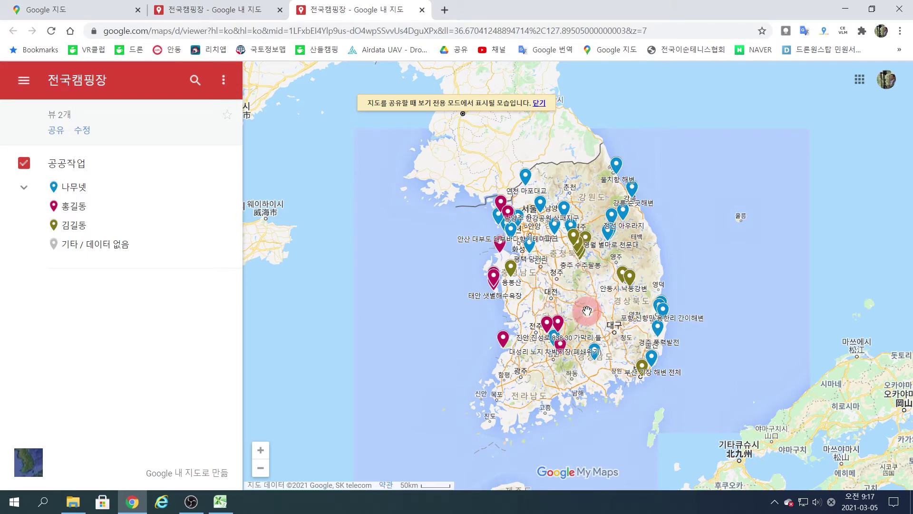
pyautogui.click(421, 10)
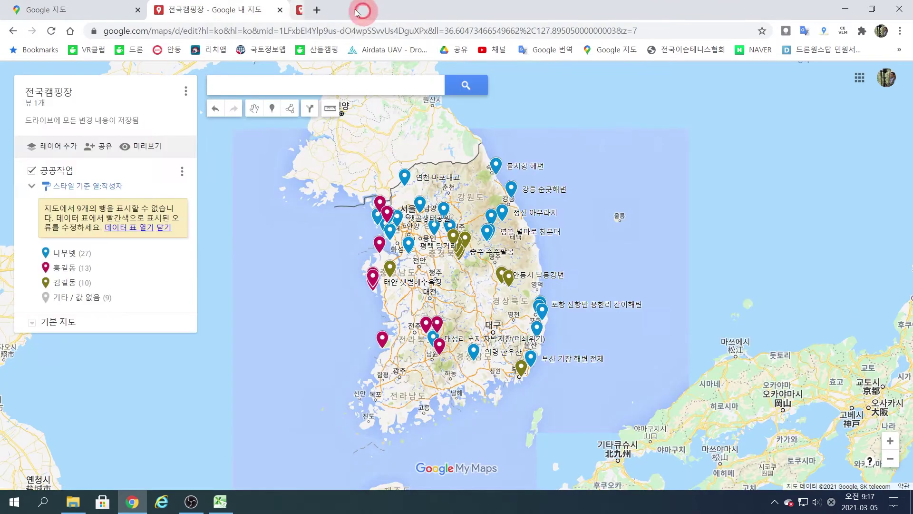
pyautogui.click(281, 10)
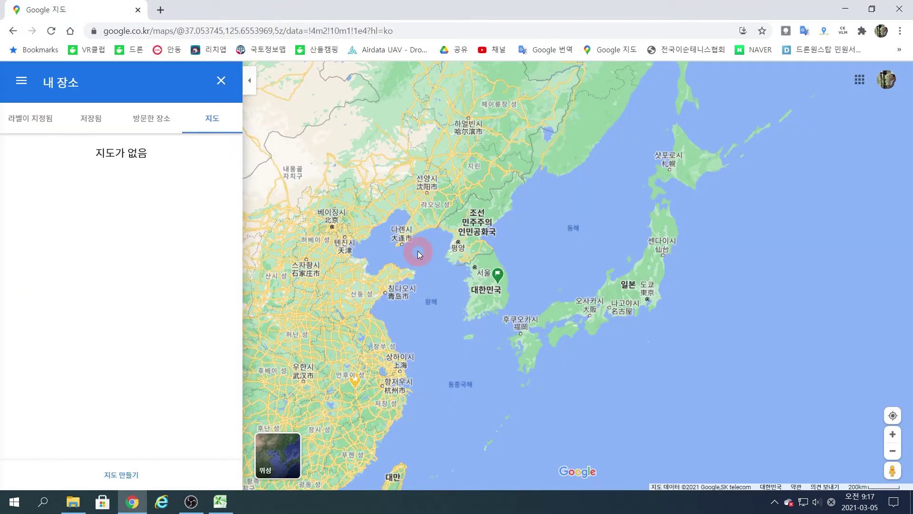
# - Create another custom map from the saved places' map list and rename it as 전국캠핑장
pyautogui.click(212, 117)
pyautogui.click(120, 474)
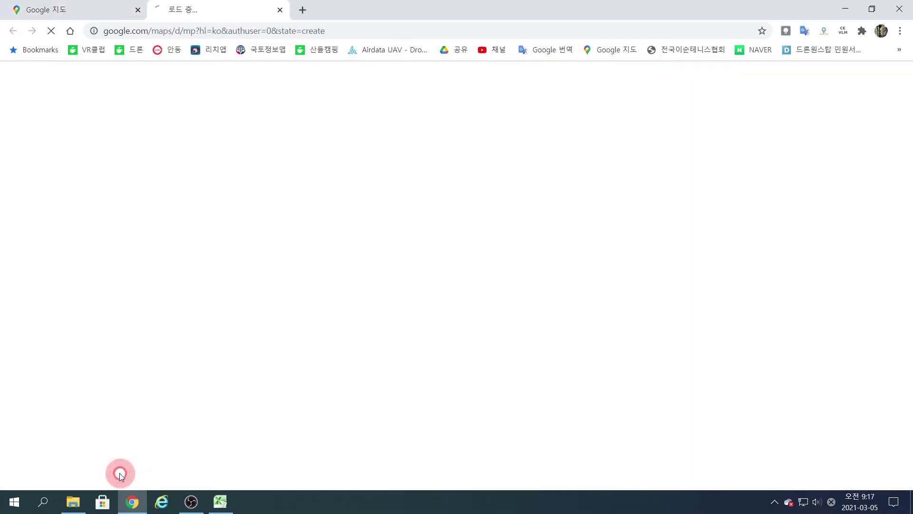
pyautogui.click(379, 254)
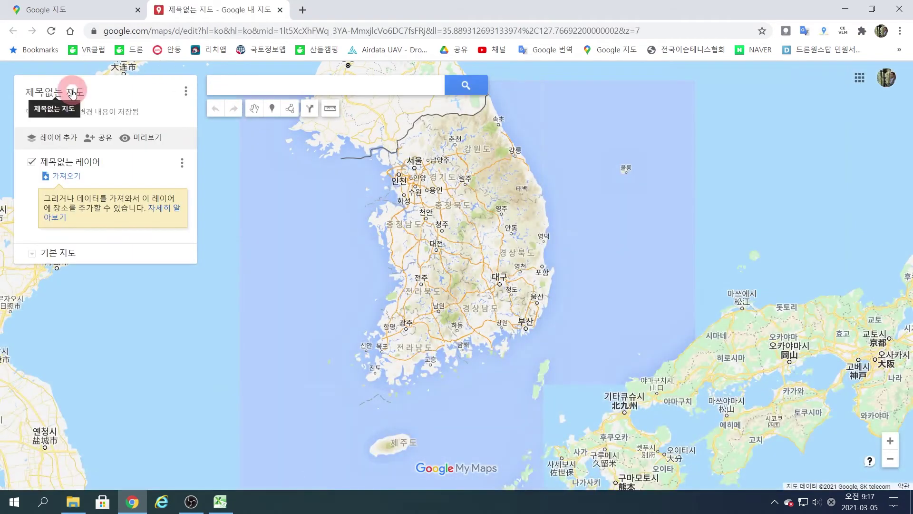
pyautogui.click(70, 93)
pyautogui.write('전국캠핑장')
pyautogui.click(387, 333)
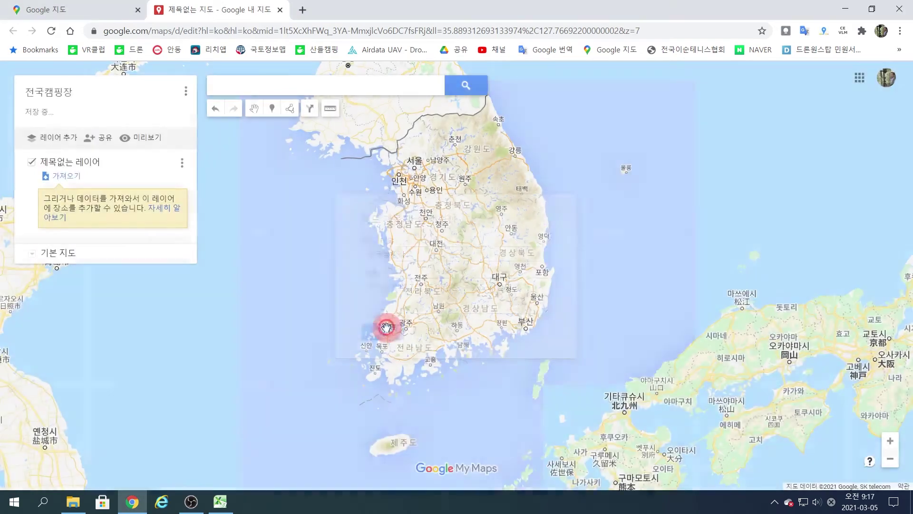
# - Rename the new map's untitled layer with the first author's name
pyautogui.click(79, 162)
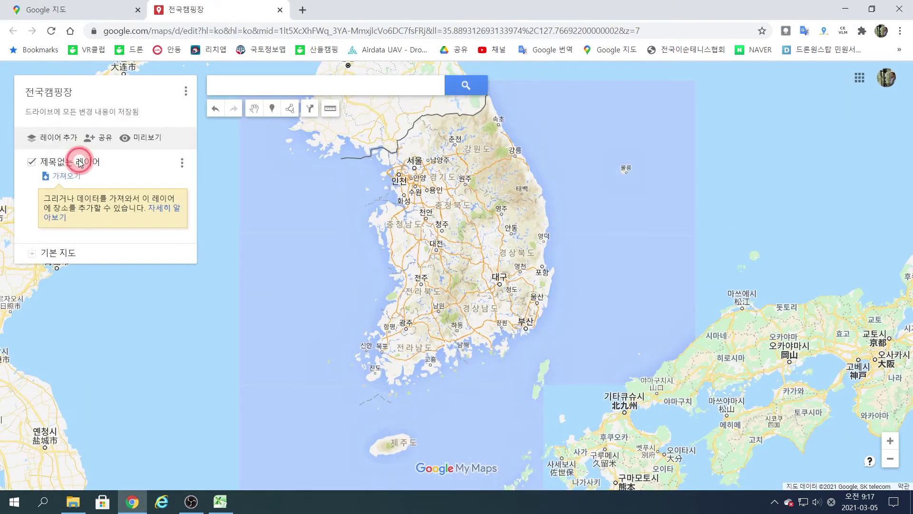
pyautogui.click(824, 158)
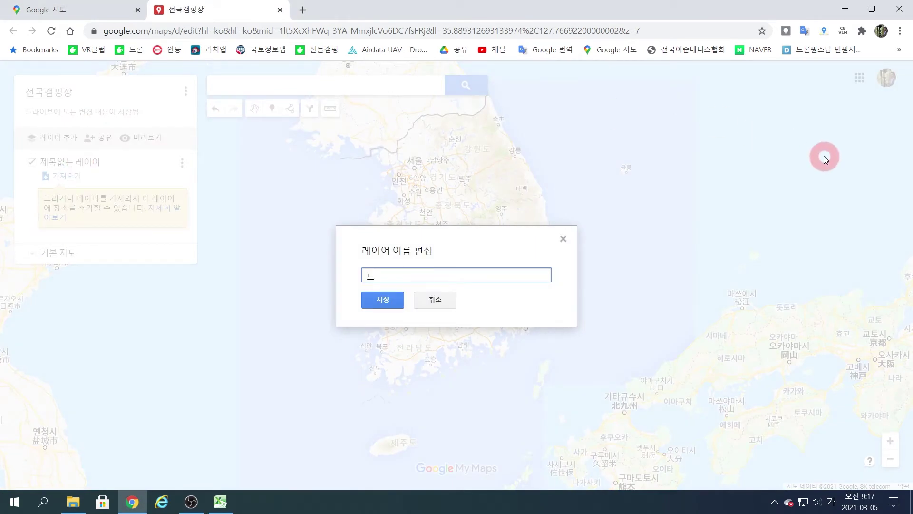
pyautogui.write('나무넷')
pyautogui.click(395, 301)
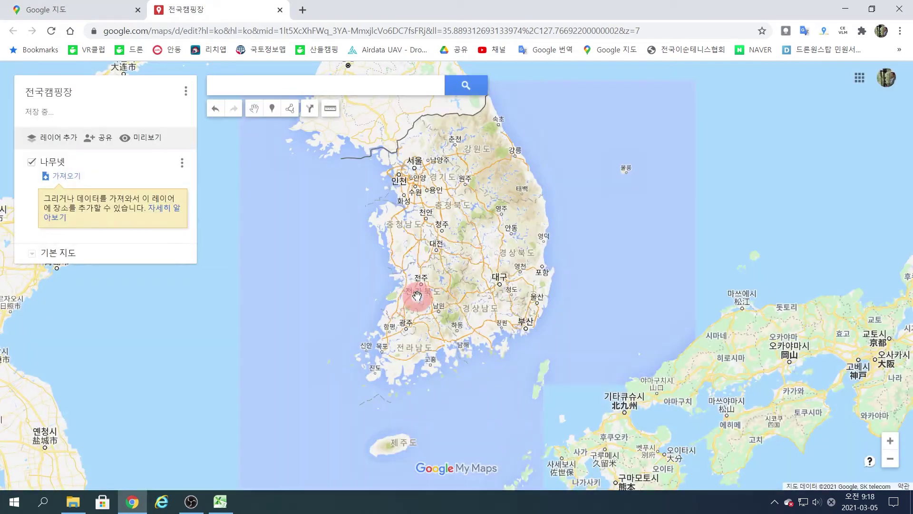
# - Import the first author's spreadsheet from Drive's 캠핑장 folder into the layer, positioned by Latitude and longitude and titled by 제목
pyautogui.click(61, 177)
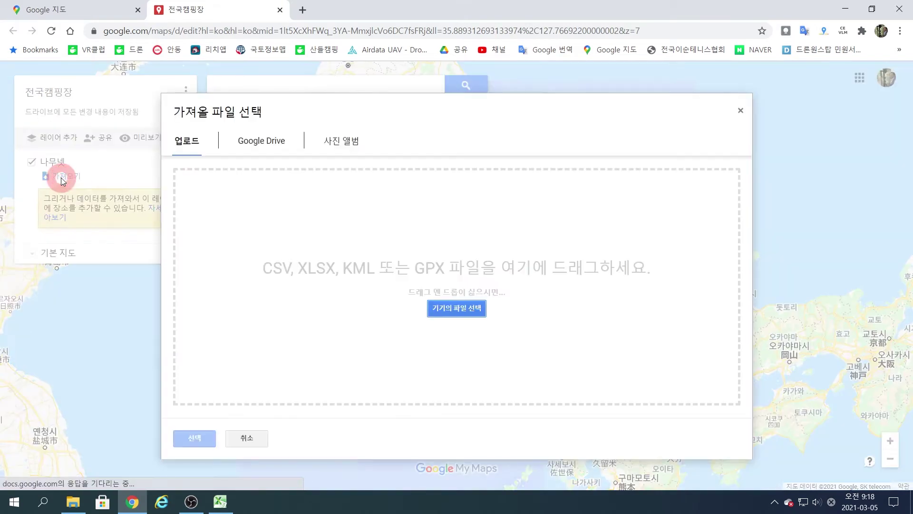
pyautogui.click(262, 139)
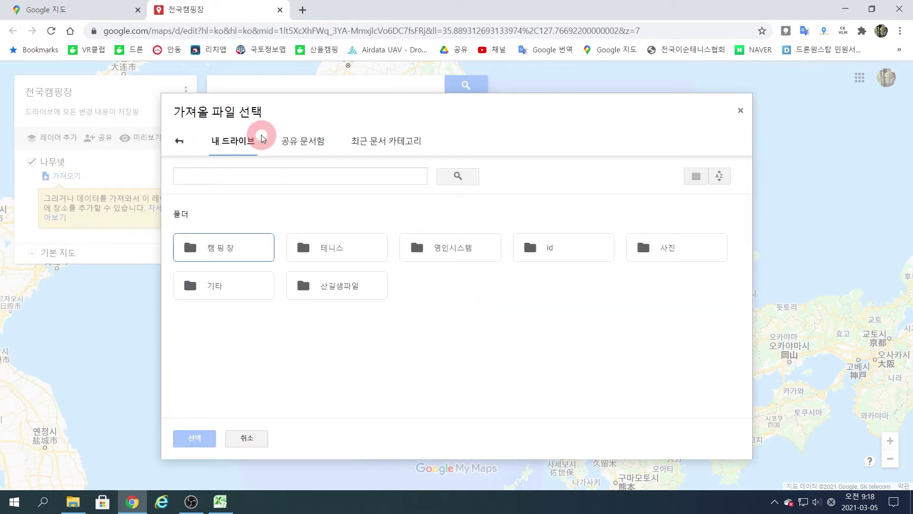
pyautogui.doubleClick(212, 250)
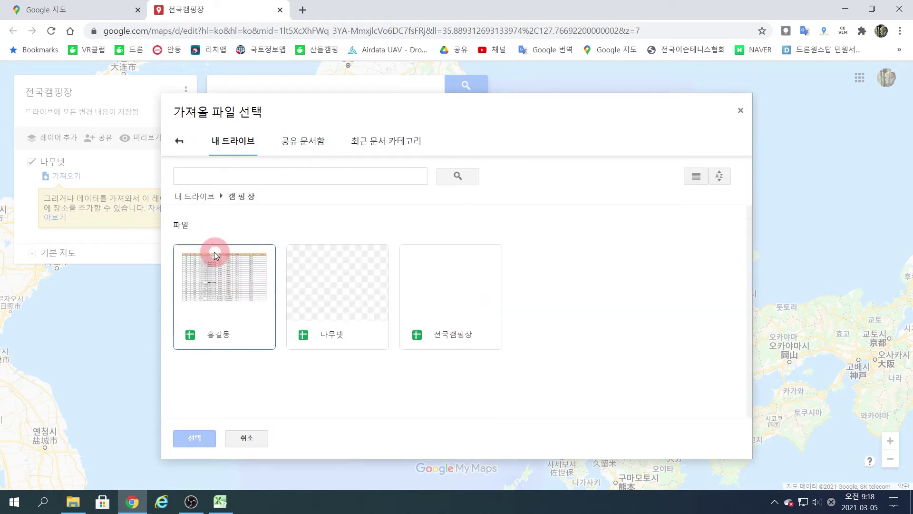
pyautogui.click(356, 308)
pyautogui.click(348, 297)
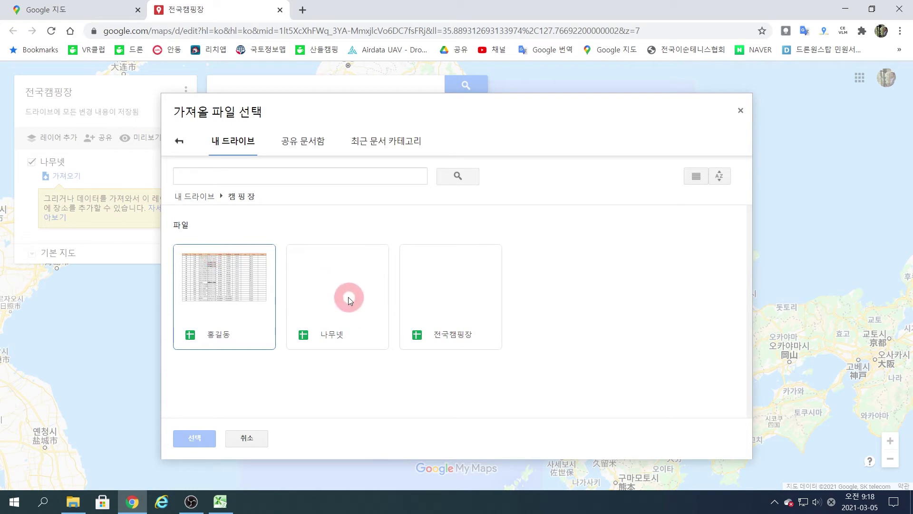
pyautogui.click(344, 286)
pyautogui.click(197, 440)
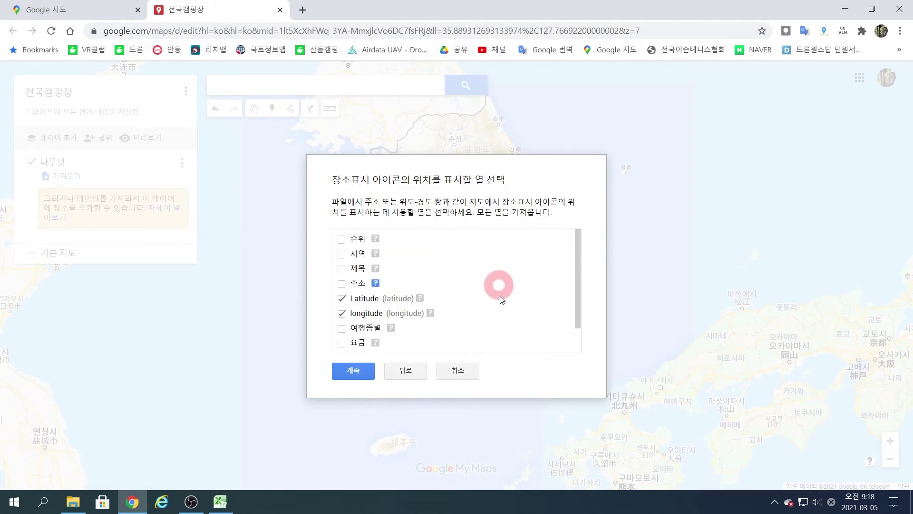
pyautogui.click(353, 375)
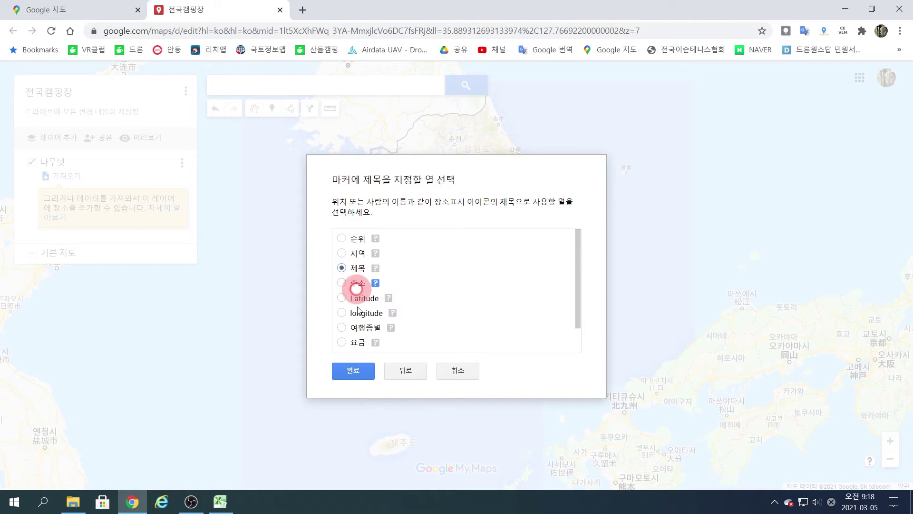
pyautogui.click(354, 370)
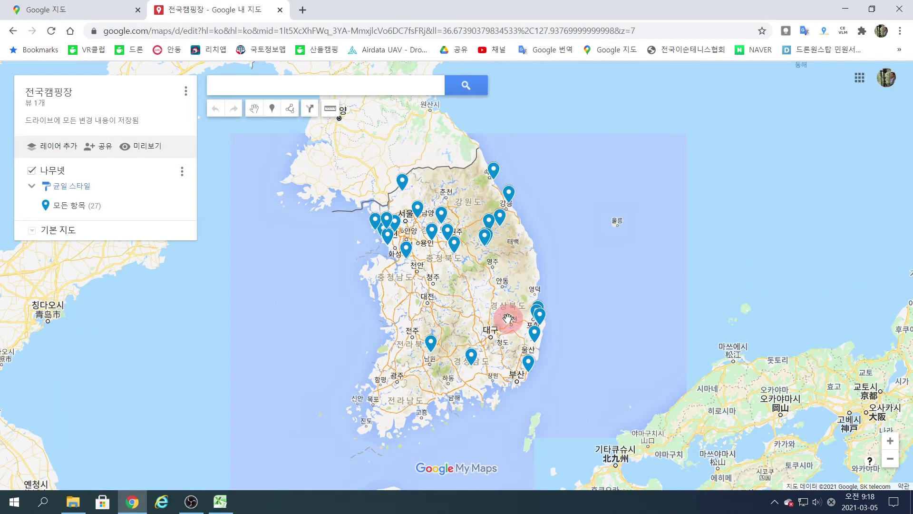
# - Add a second layer and select the second author's spreadsheet from Drive's 캠핑장 folder as its import file
pyautogui.click(53, 147)
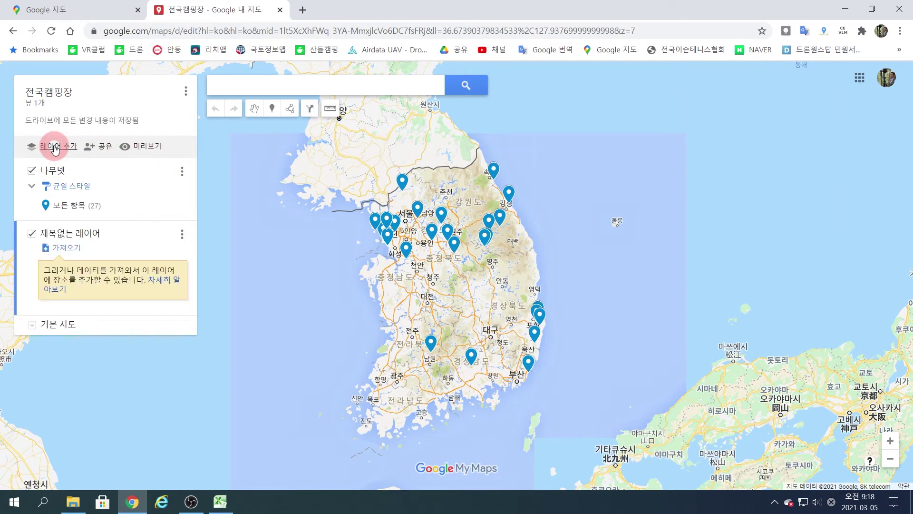
pyautogui.click(61, 249)
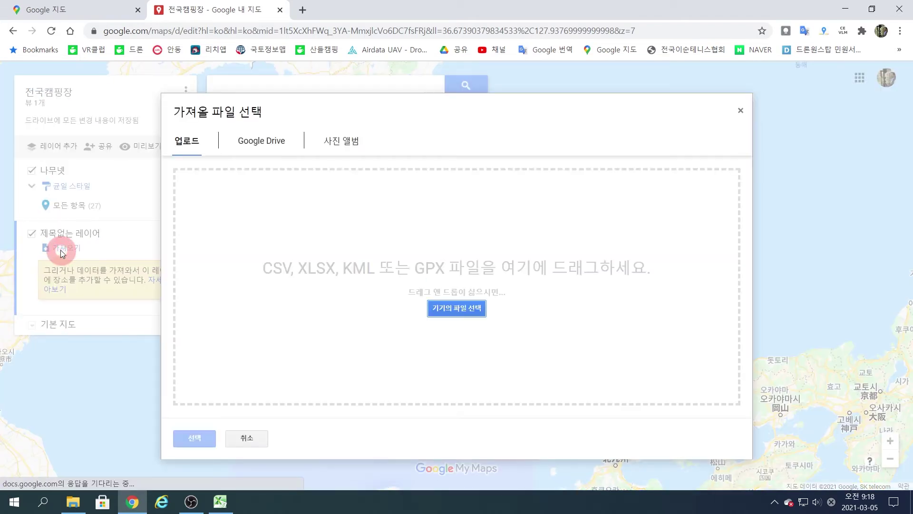
pyautogui.click(270, 141)
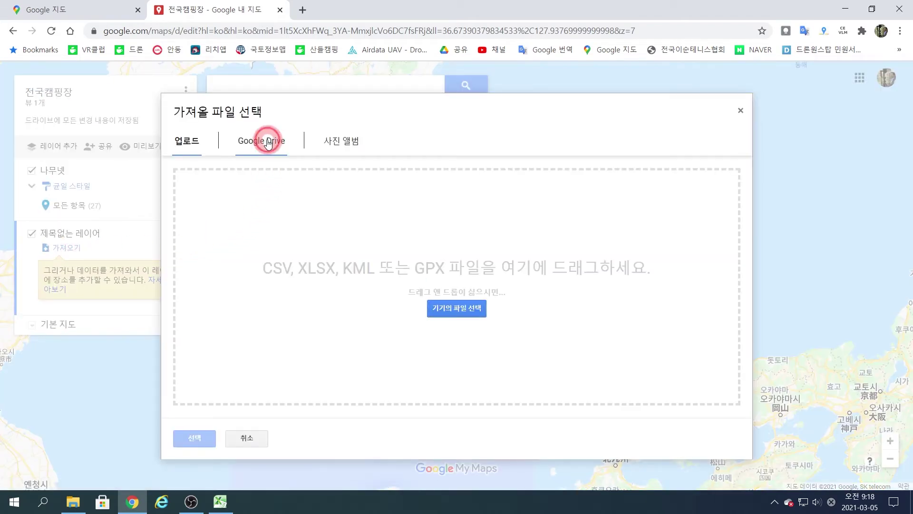
pyautogui.click(217, 260)
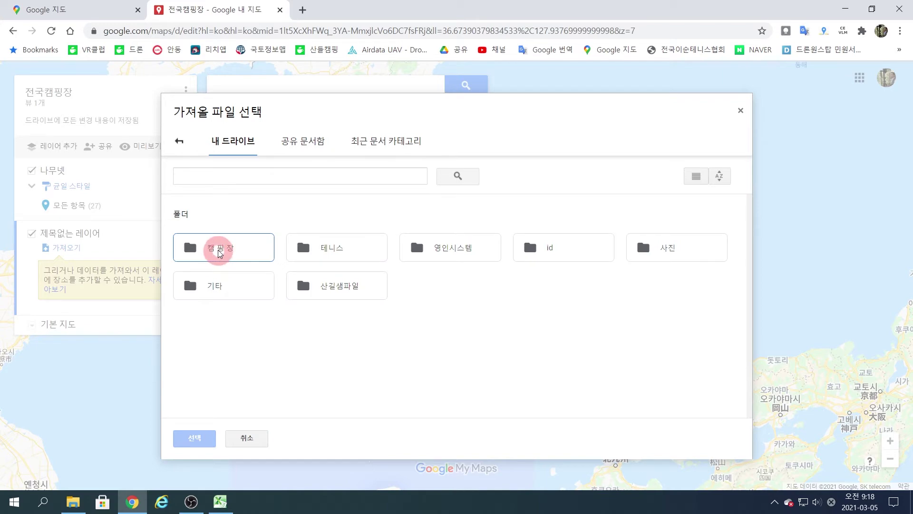
pyautogui.click(220, 252)
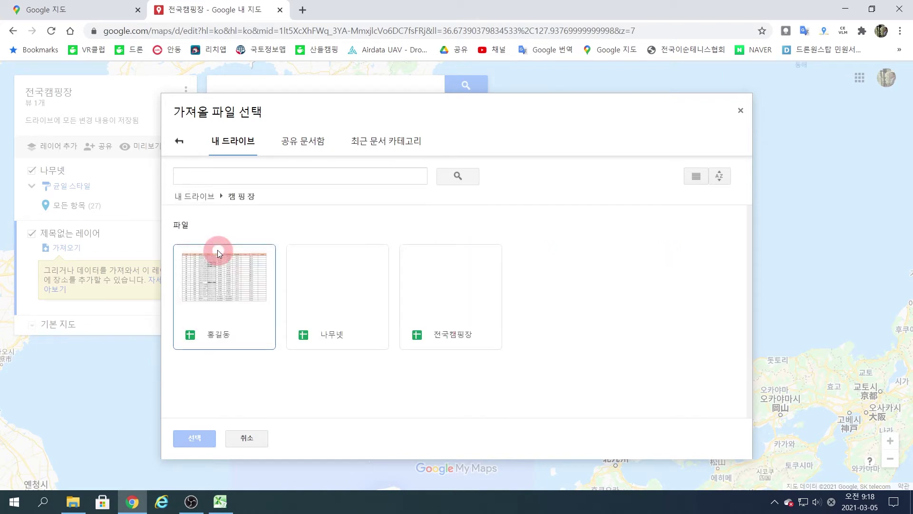
pyautogui.click(218, 267)
pyautogui.click(204, 442)
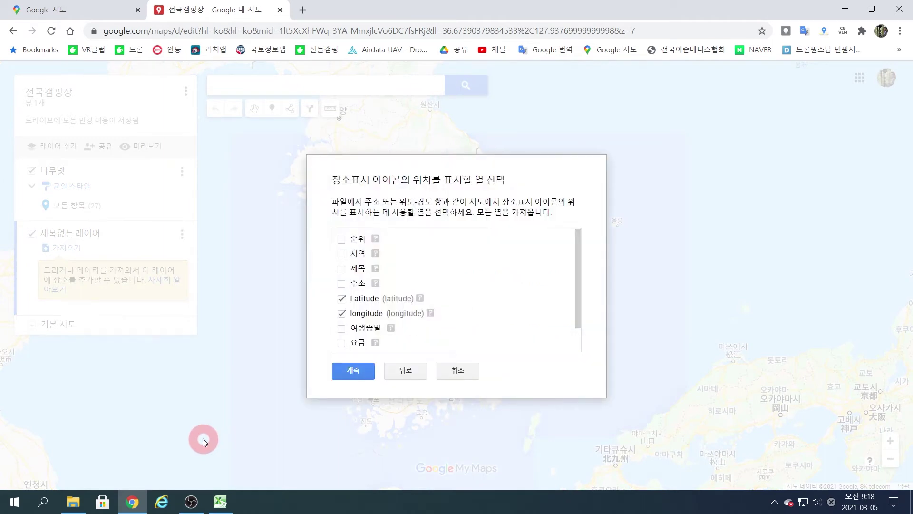
# - Position the imported markers by the Latitude and longitude columns and title them by the 제목 column
pyautogui.click(353, 376)
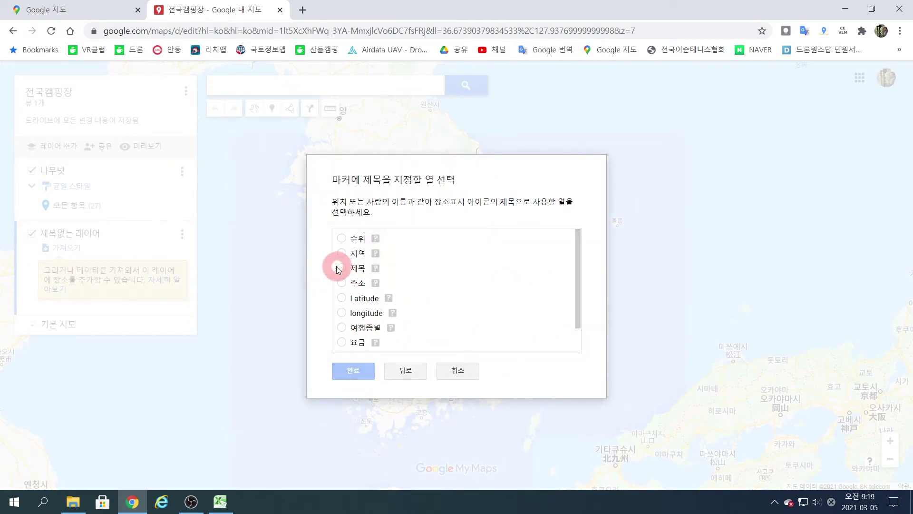
pyautogui.click(342, 268)
pyautogui.click(352, 370)
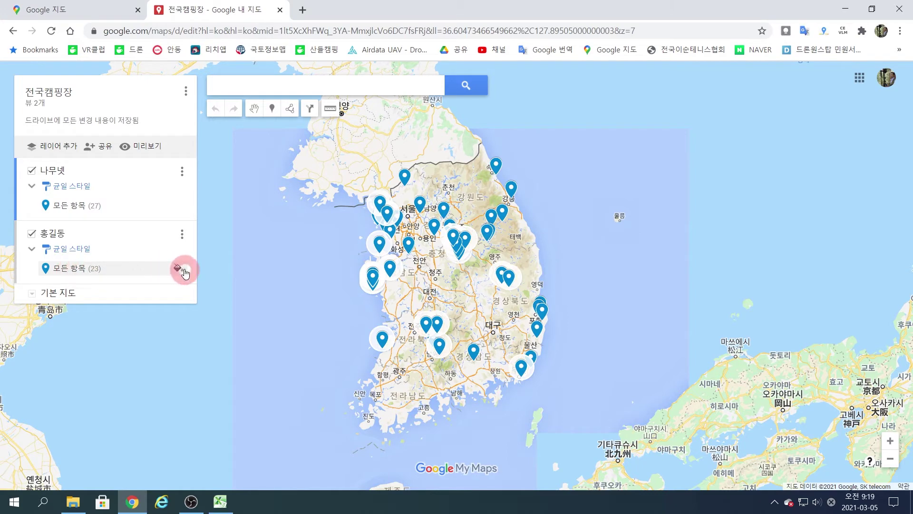
# - Recolor all markers of the second author's layer dark red
pyautogui.click(179, 268)
pyautogui.click(70, 310)
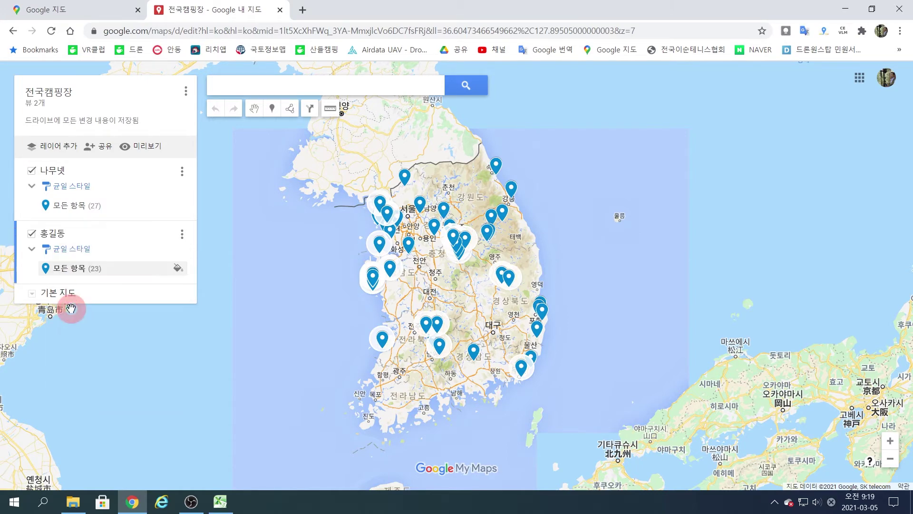
pyautogui.click(178, 267)
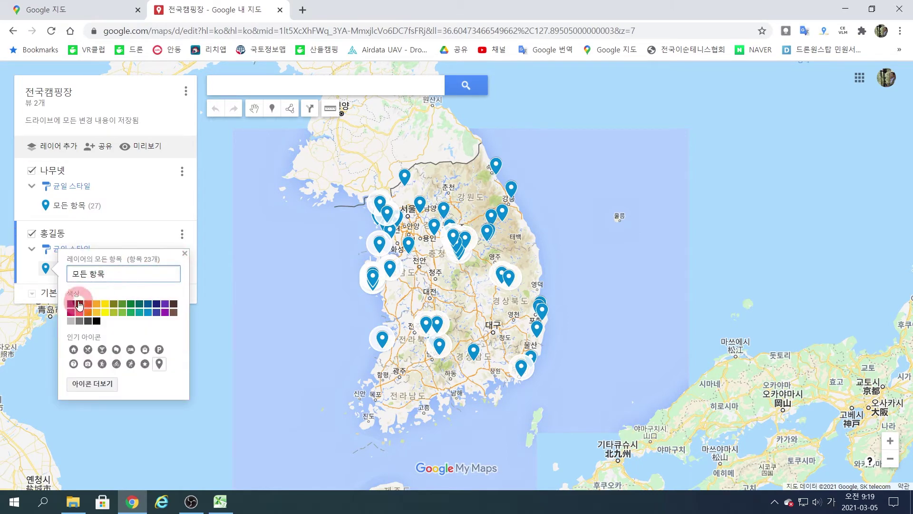
pyautogui.click(79, 303)
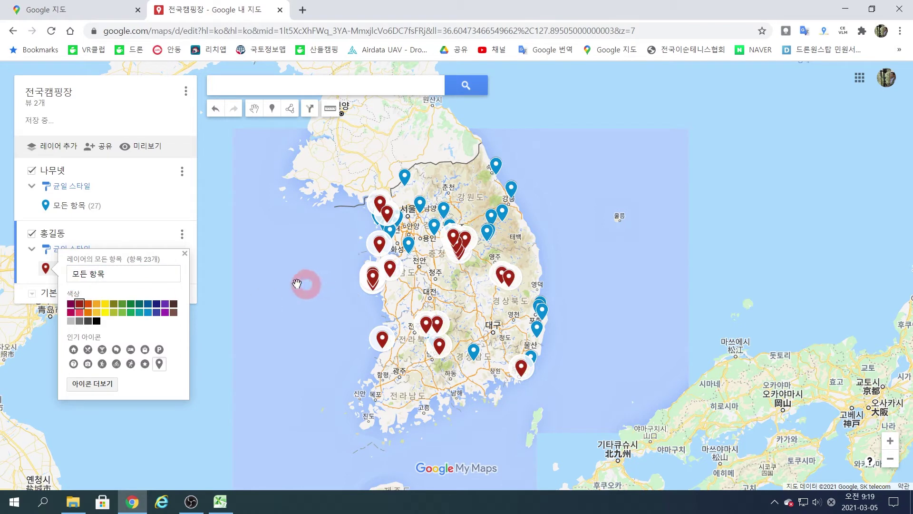
pyautogui.click(185, 253)
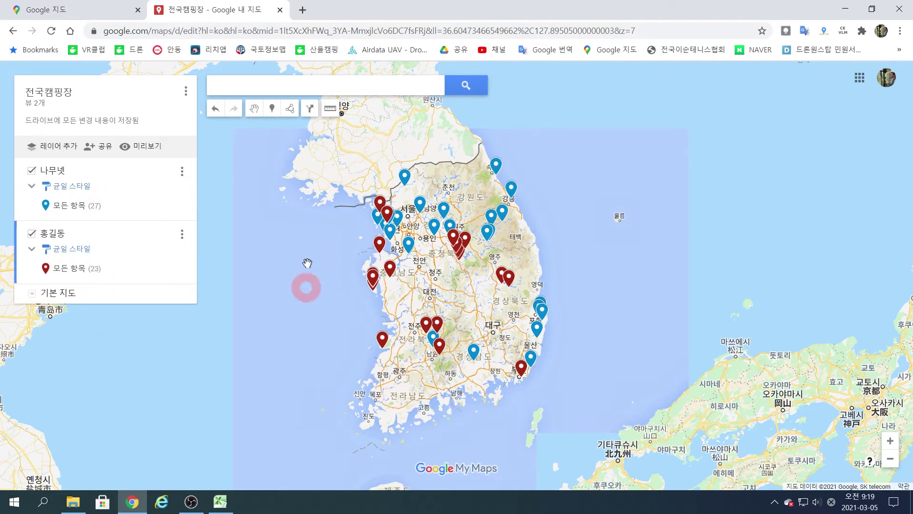
# - Preview the two-layer 전국캠핑장 map in view-only mode and close the preview
pyautogui.click(142, 146)
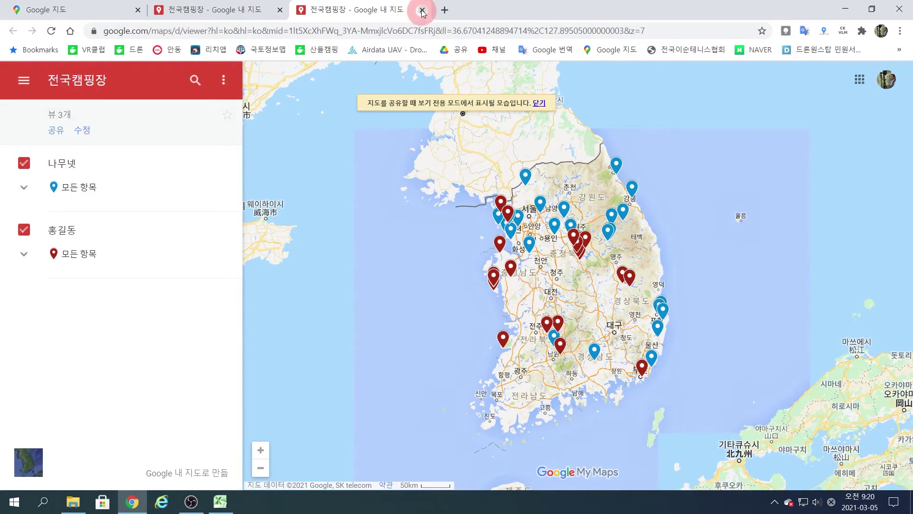
pyautogui.click(422, 10)
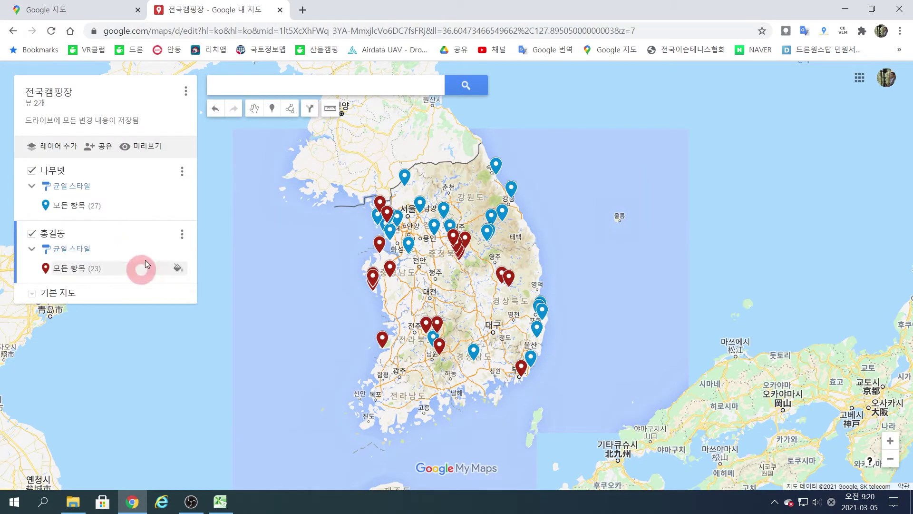
# - Enable link sharing for the 전국캠핑장 map and copy its share link
pyautogui.click(99, 146)
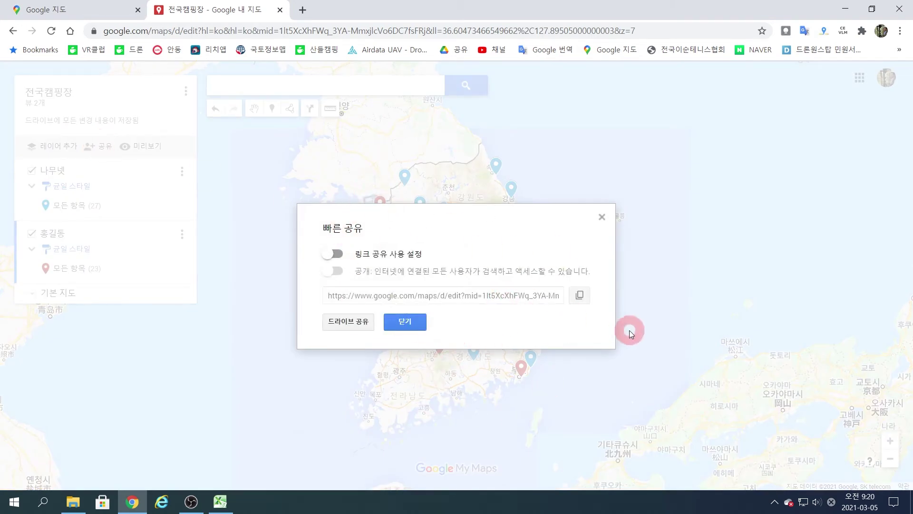
pyautogui.click(365, 256)
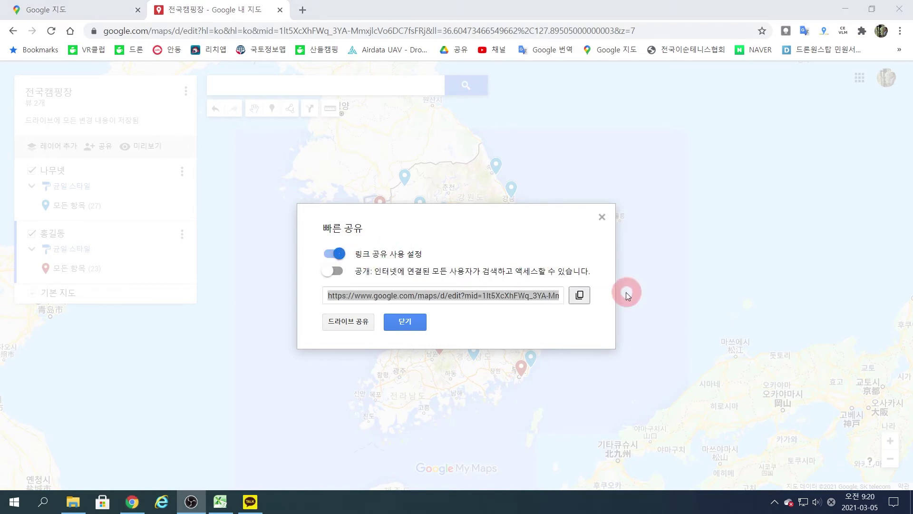
pyautogui.click(580, 296)
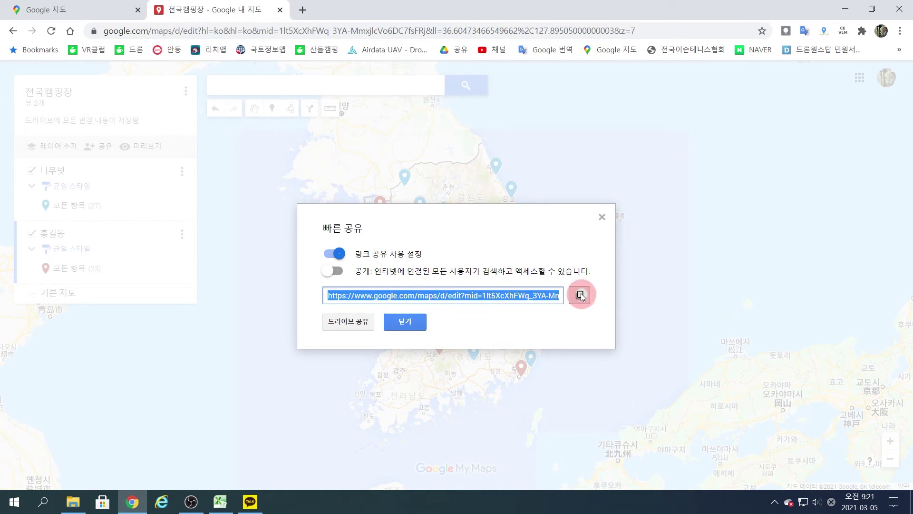
# - Switch to KakaoTalk and send the copied map link in the chat with the account's own profile
pyautogui.click(251, 502)
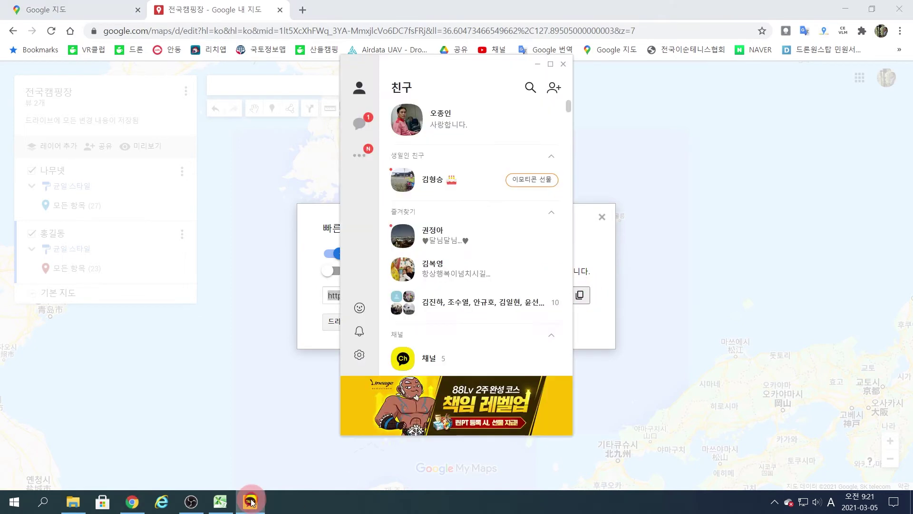
pyautogui.doubleClick(433, 124)
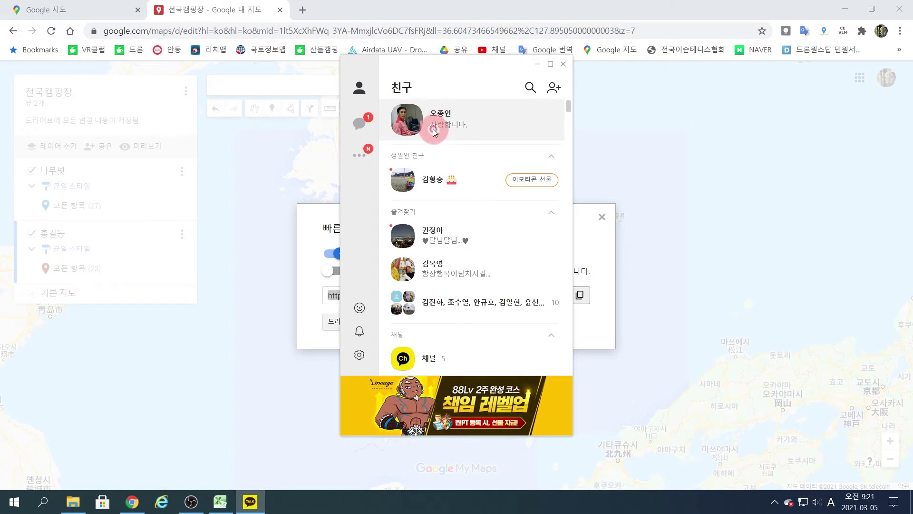
pyautogui.click(323, 330)
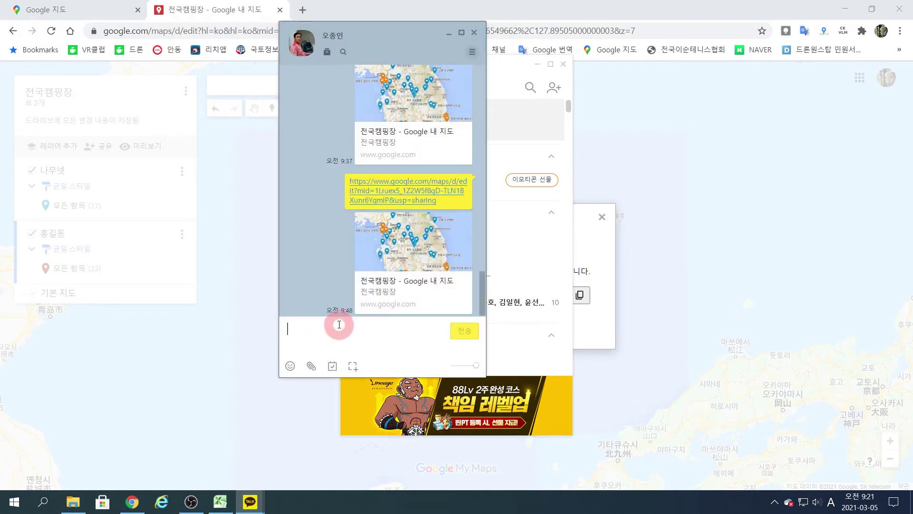
pyautogui.hotkey('ctrl', 'v')
pyautogui.click(464, 328)
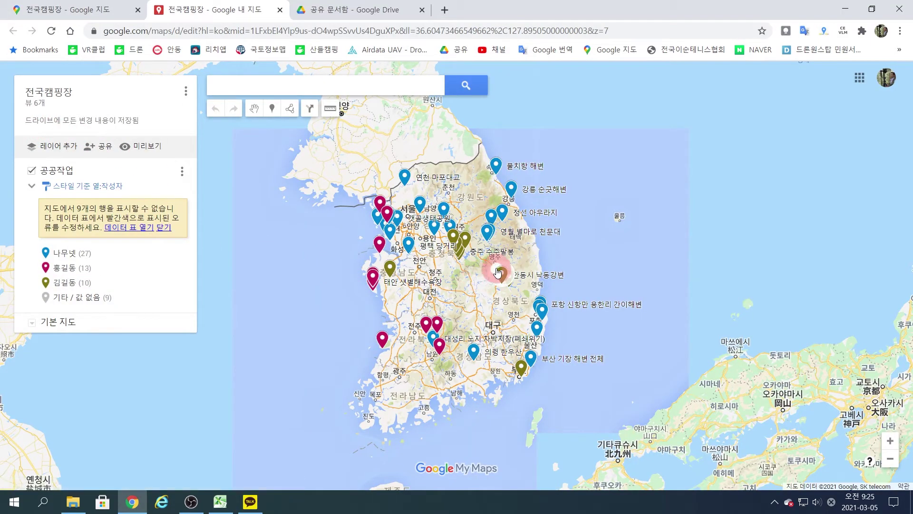
pyautogui.scroll(1, 491, 244)
pyautogui.scroll(3, 490, 244)
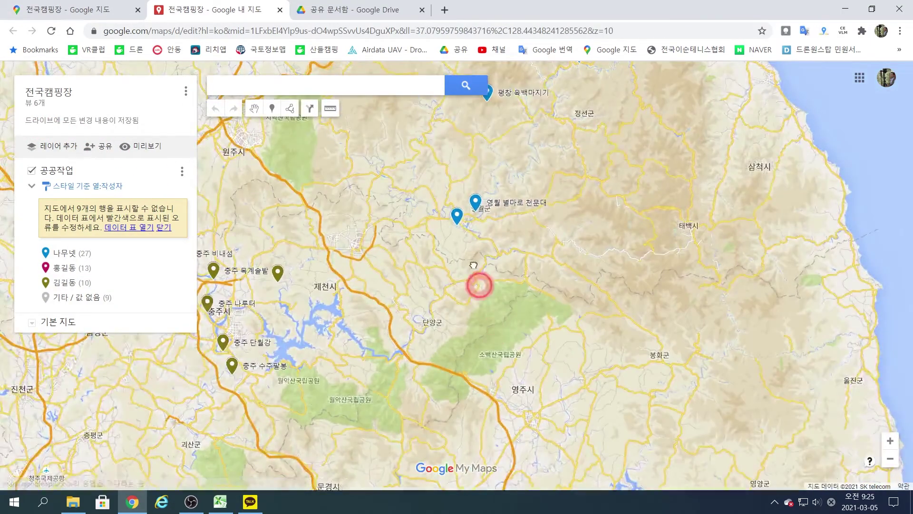
pyautogui.scroll(2, 609, 260)
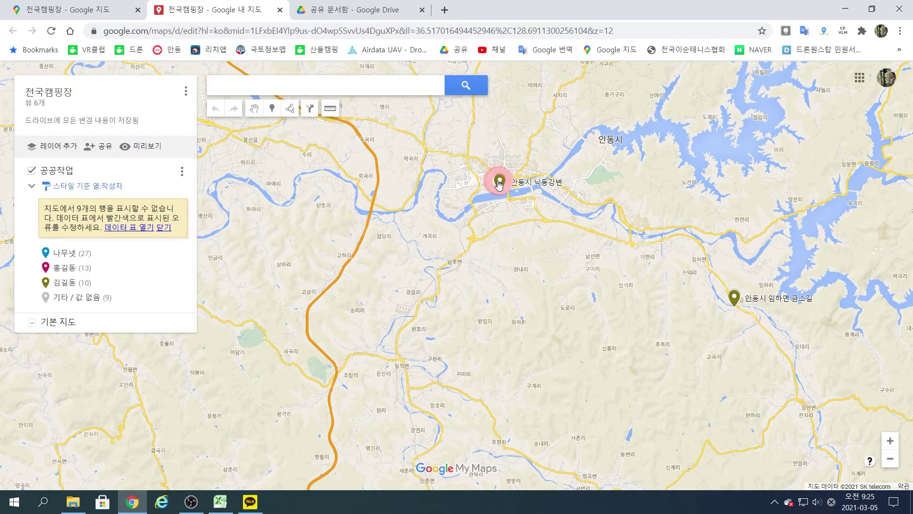
pyautogui.click(499, 182)
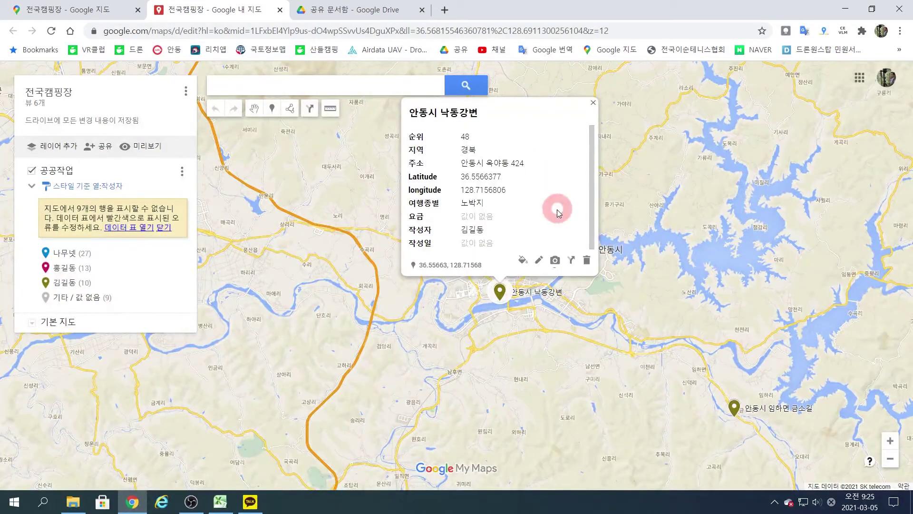
pyautogui.click(555, 261)
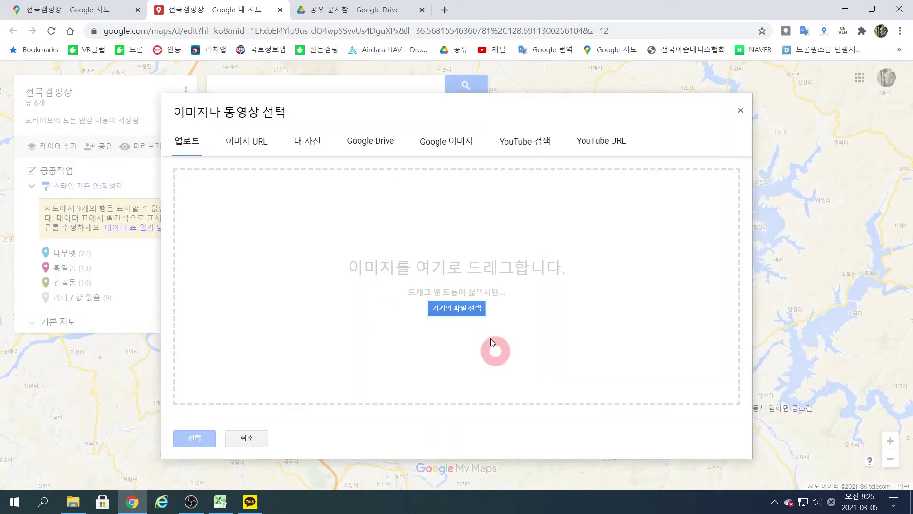
pyautogui.click(454, 310)
pyautogui.click(57, 167)
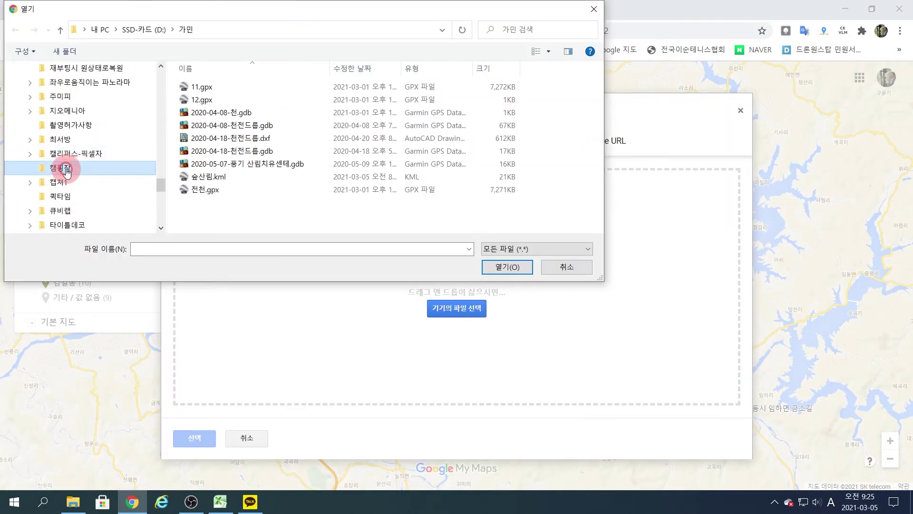
pyautogui.click(418, 110)
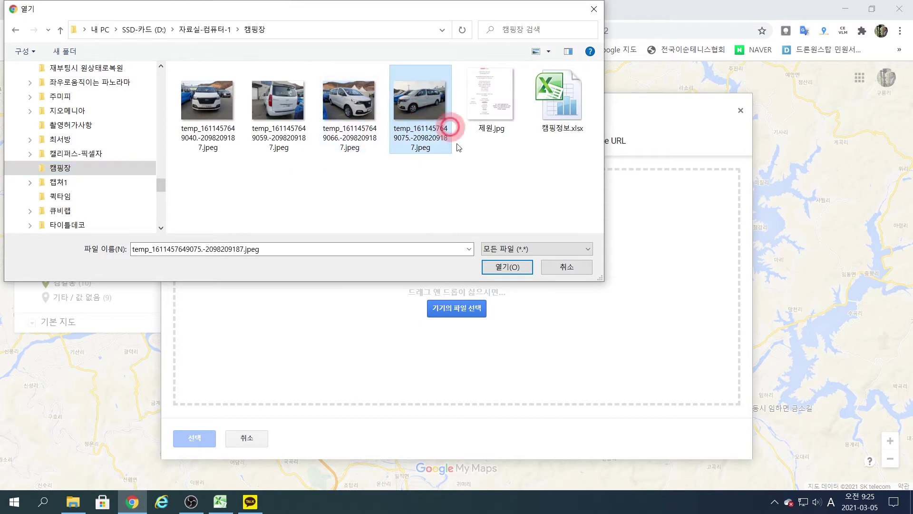
pyautogui.click(508, 267)
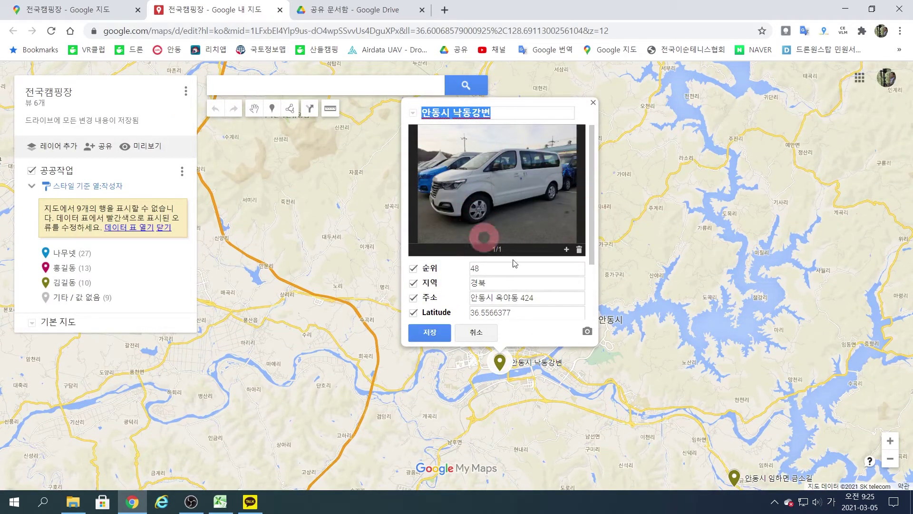
pyautogui.click(566, 250)
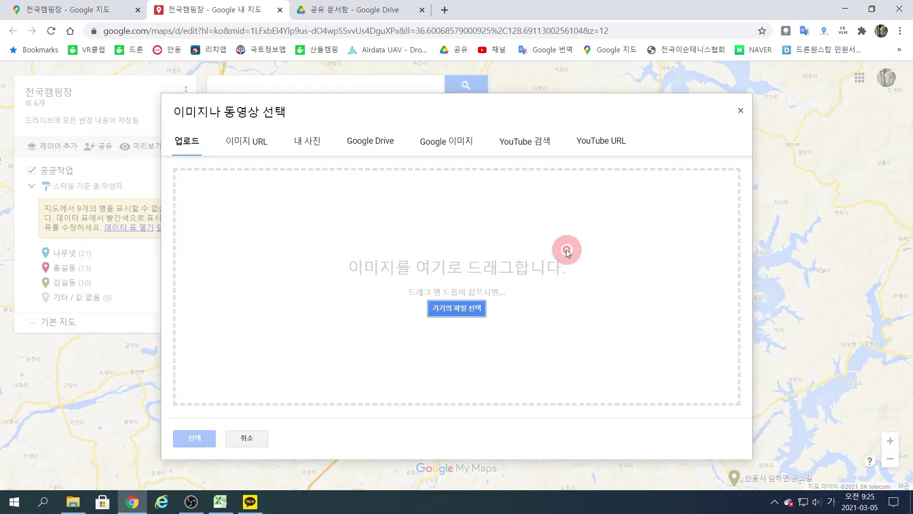
pyautogui.click(460, 308)
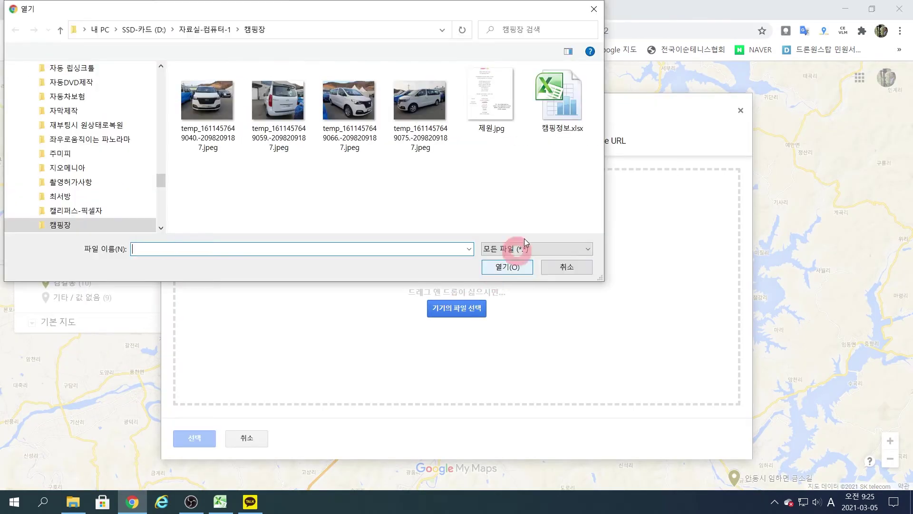
pyautogui.click(362, 115)
pyautogui.click(509, 268)
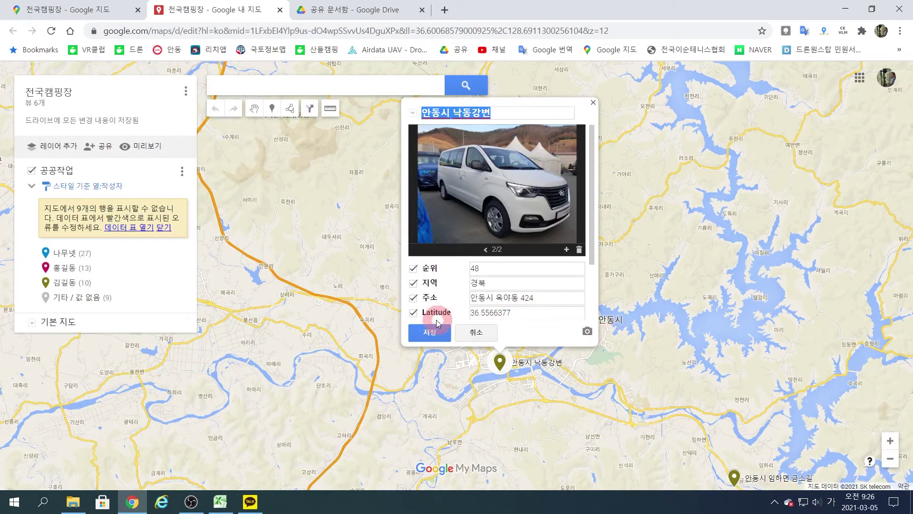
pyautogui.click(431, 336)
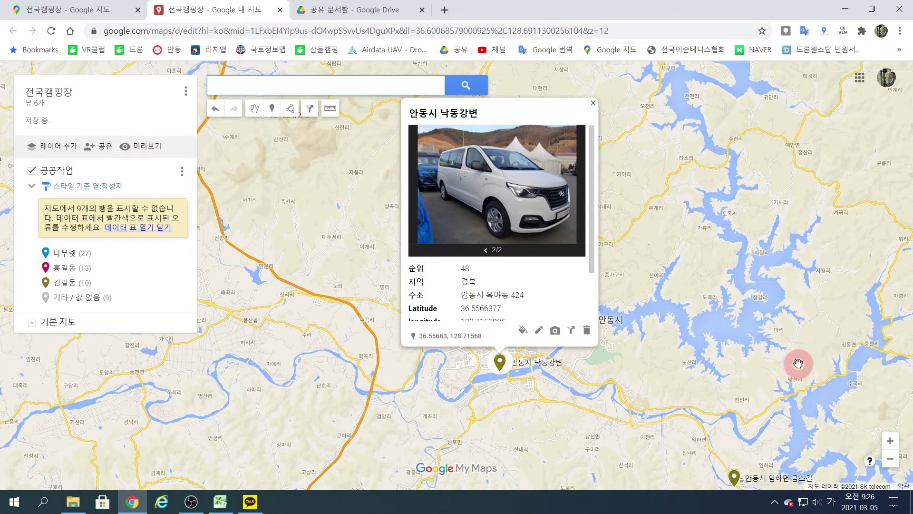
pyautogui.click(594, 103)
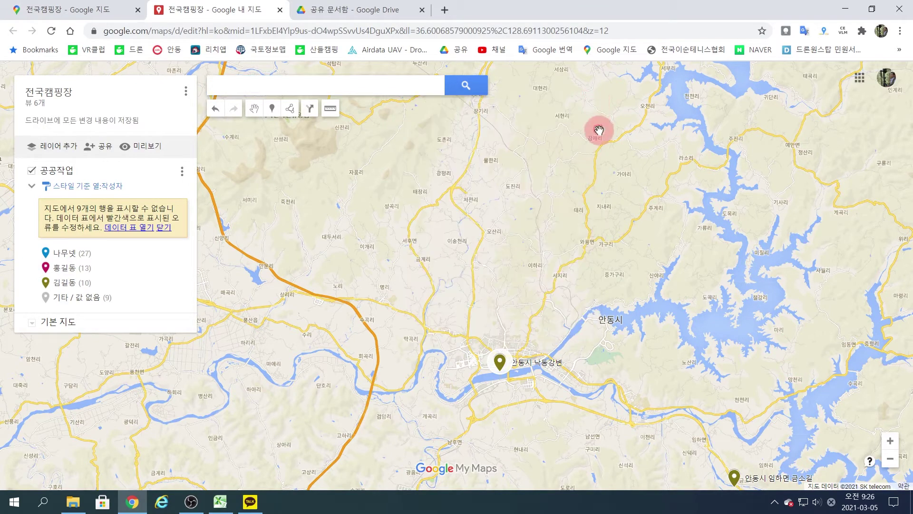
# - Preview the map in view-only mode and look through the 안동시 낙동강변 marker's details
pyautogui.click(152, 146)
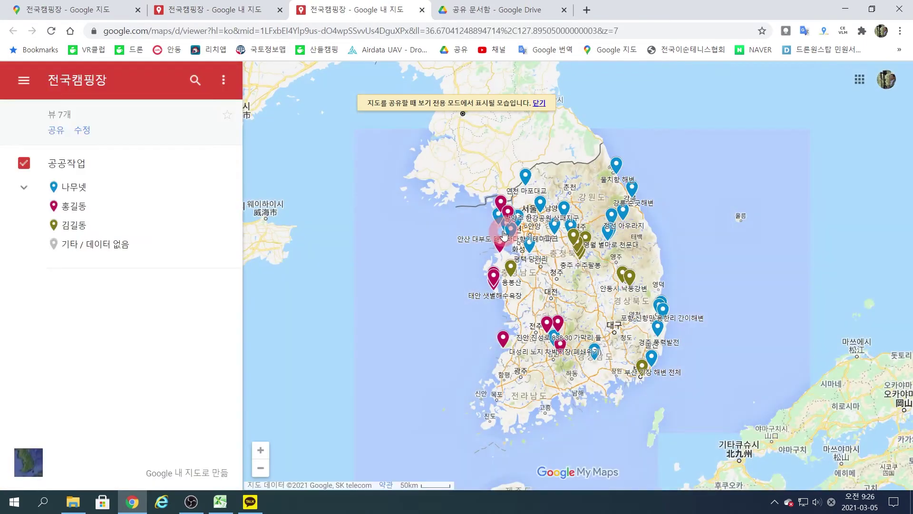
pyautogui.scroll(2, 642, 287)
pyautogui.scroll(3, 647, 292)
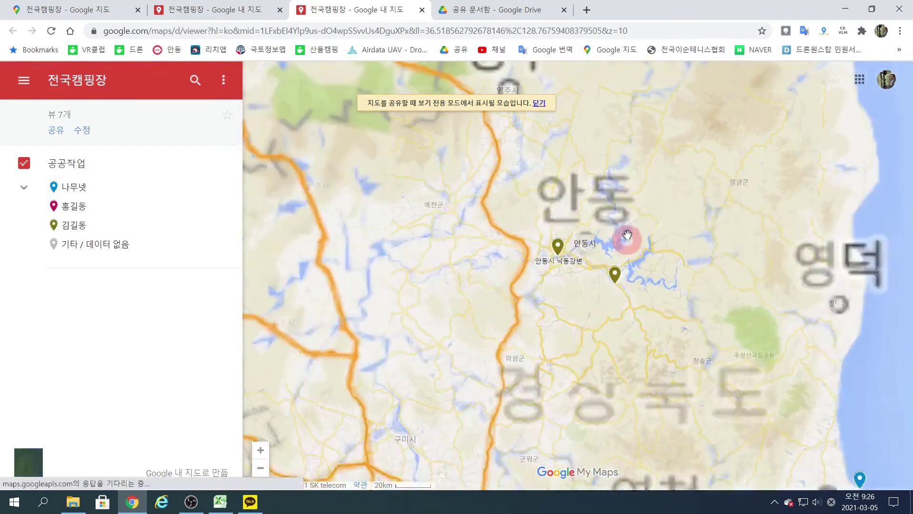
pyautogui.click(554, 194)
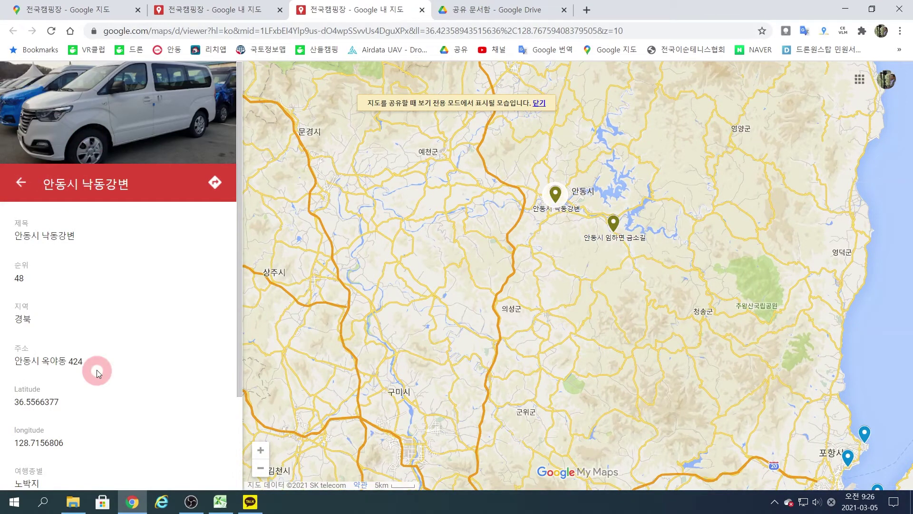
pyautogui.scroll(-2, 145, 380)
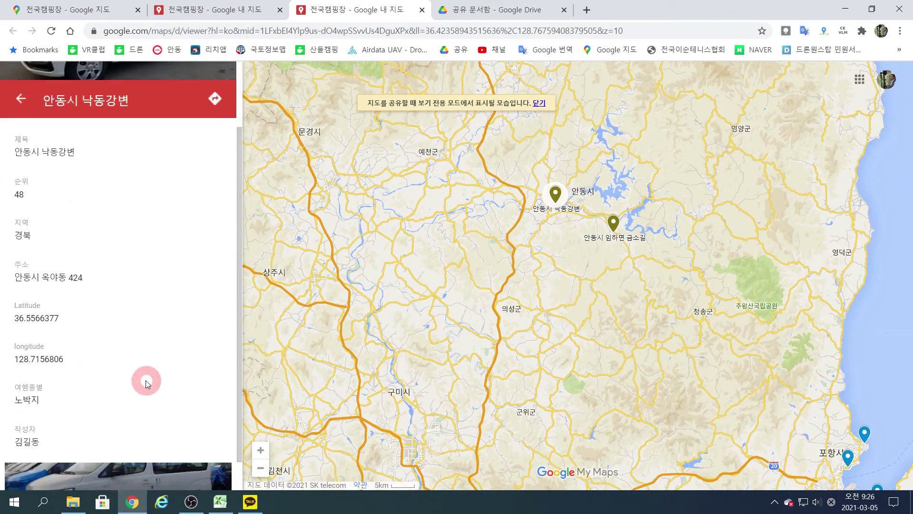
pyautogui.scroll(2, 146, 380)
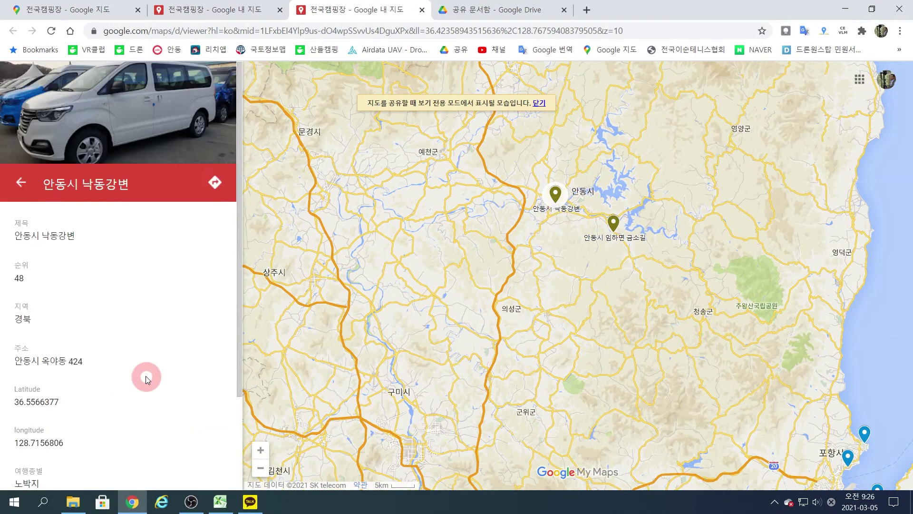
# - View both photos of the 안동시 낙동강변 marker full size, close the preview and return to the nationwide editing view
pyautogui.click(127, 132)
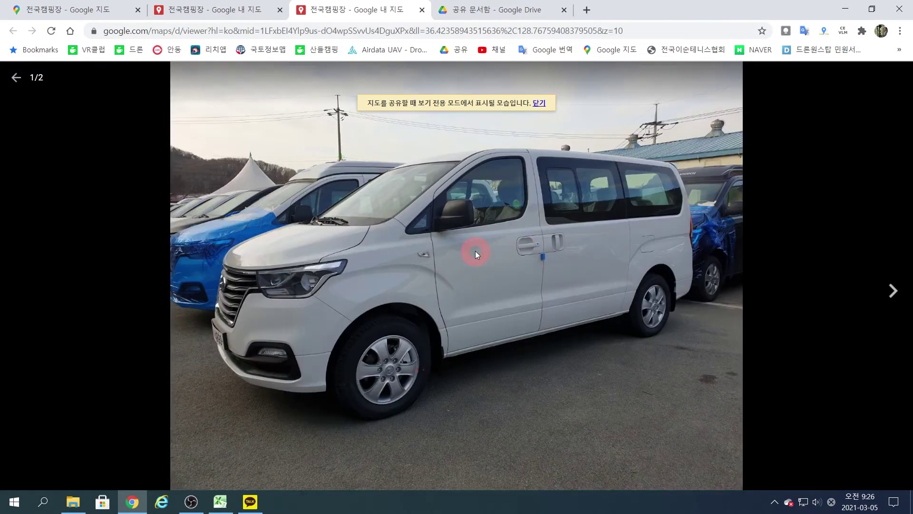
pyautogui.click(892, 291)
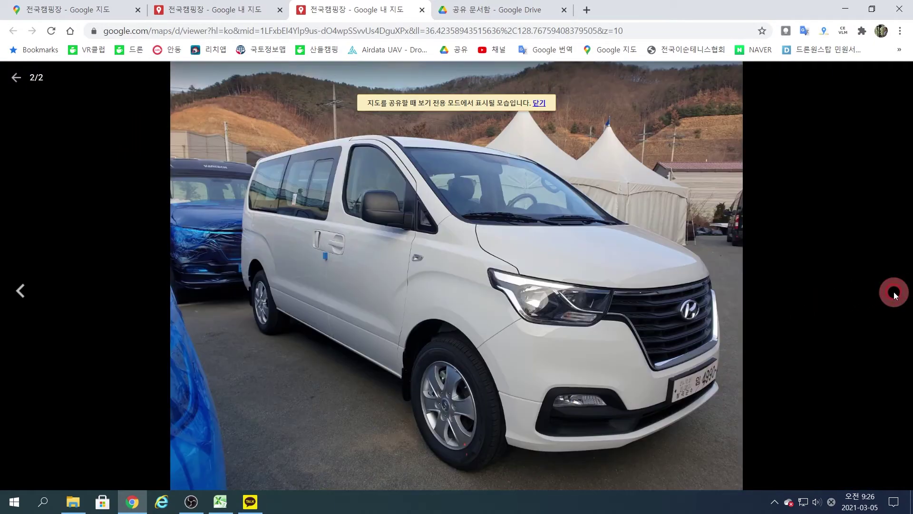
pyautogui.press('Escape')
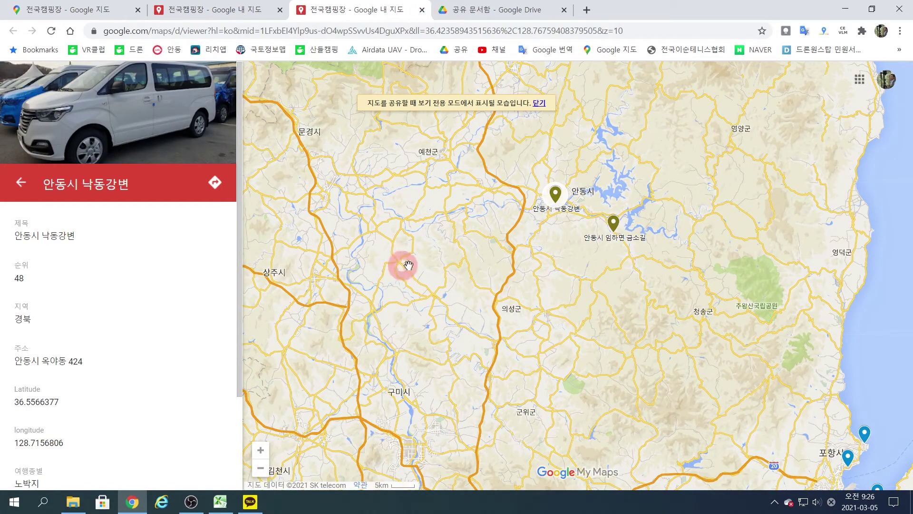
pyautogui.click(421, 9)
pyautogui.scroll(-2, 508, 209)
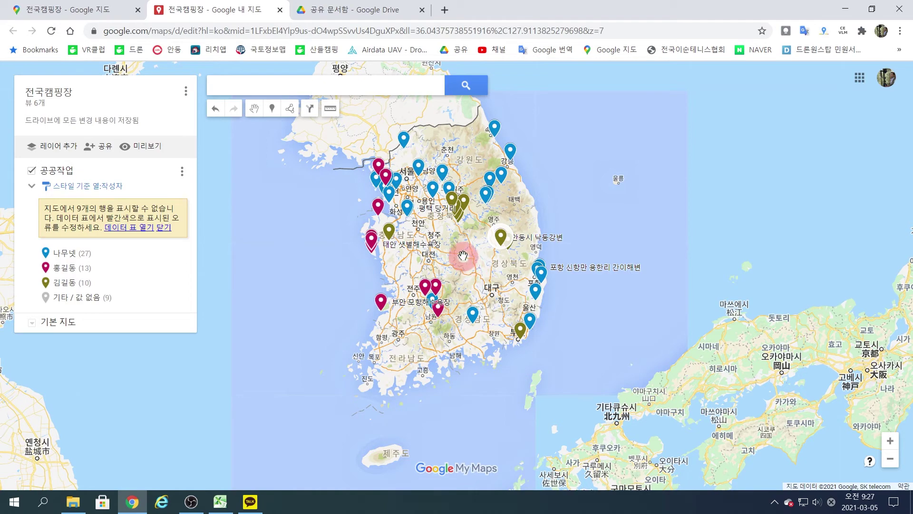
# - Switch to Excel, review the campsite rows in 캠핑정보.xlsx, and arrange the Excel and Chrome windows side by side
pyautogui.click(220, 501)
pyautogui.scroll(5, 414, 205)
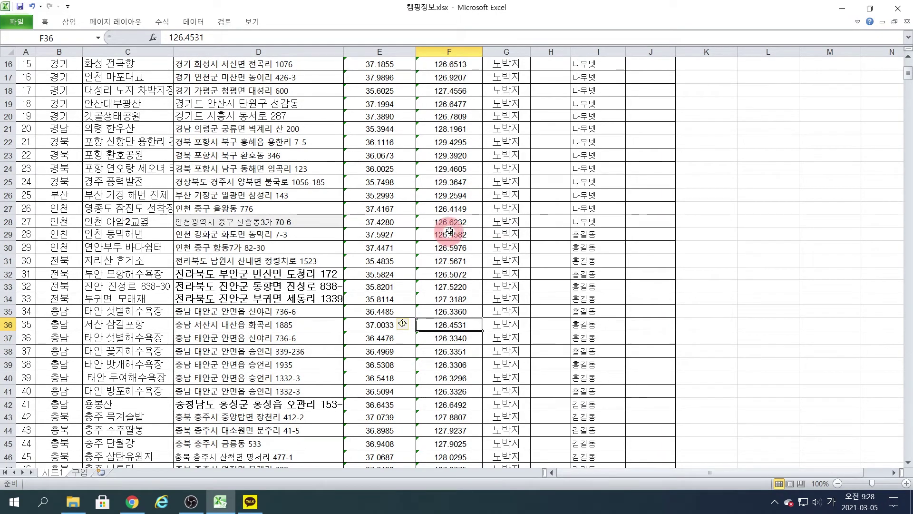
pyautogui.scroll(-4, 444, 259)
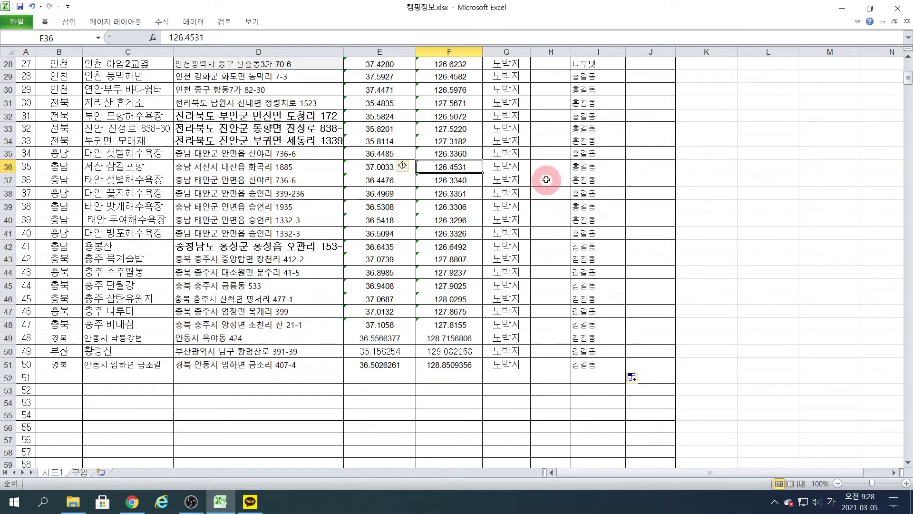
pyautogui.click(871, 9)
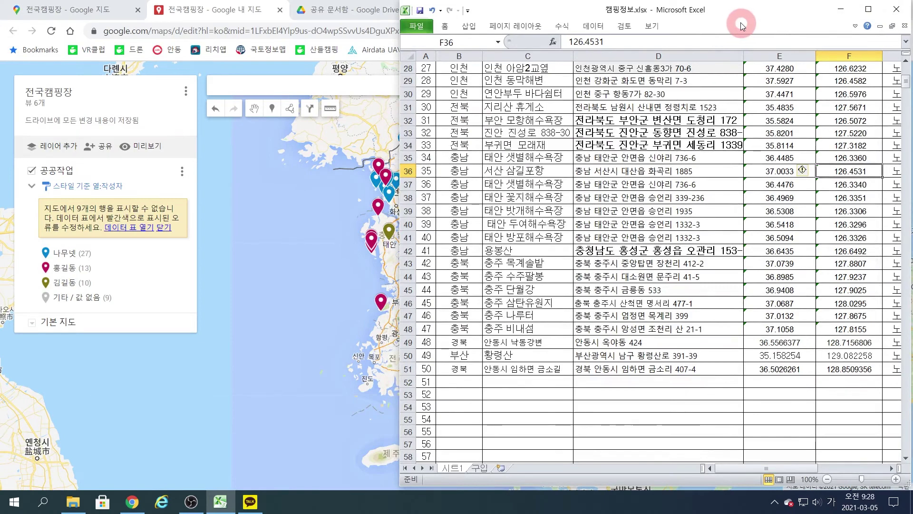
pyautogui.hotkey('alt', 'Tab')
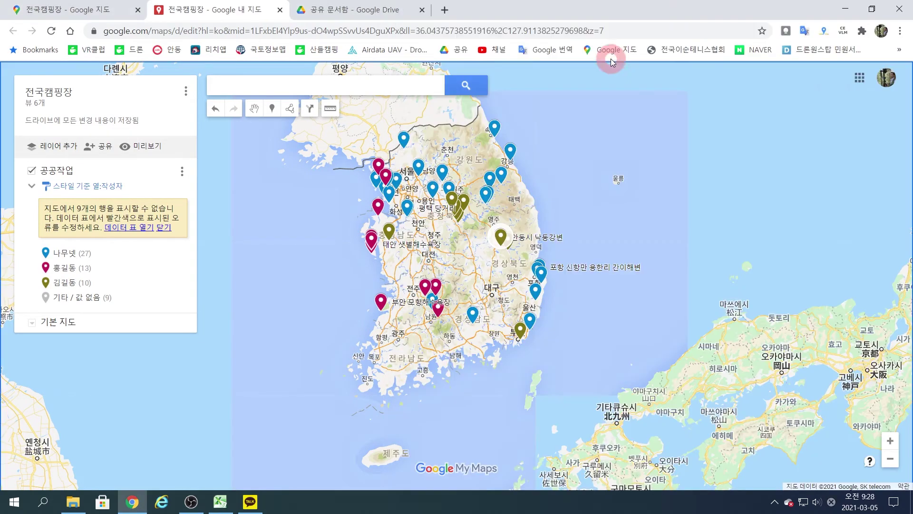
pyautogui.click(869, 9)
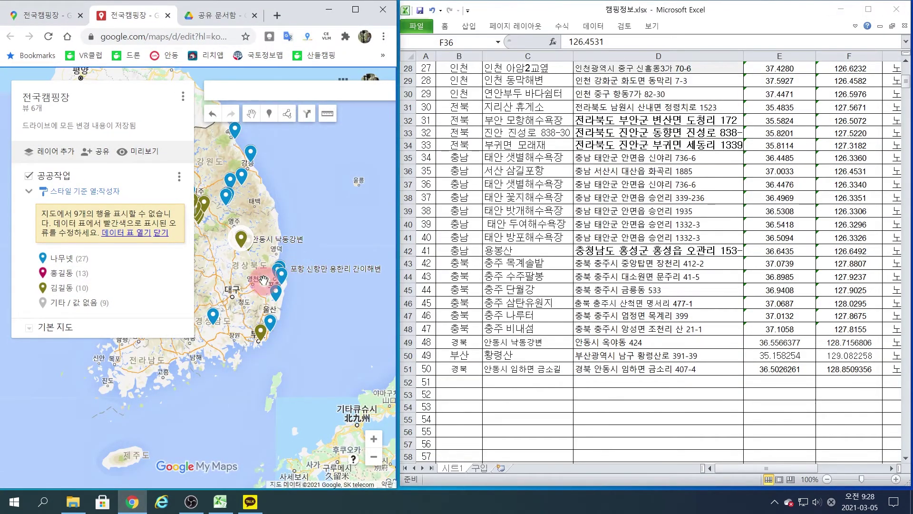
# - Place a new marker southeast of 안동시 임하면 금소길 and examine its latitude and longitude
pyautogui.scroll(3, 292, 213)
pyautogui.scroll(5, 292, 213)
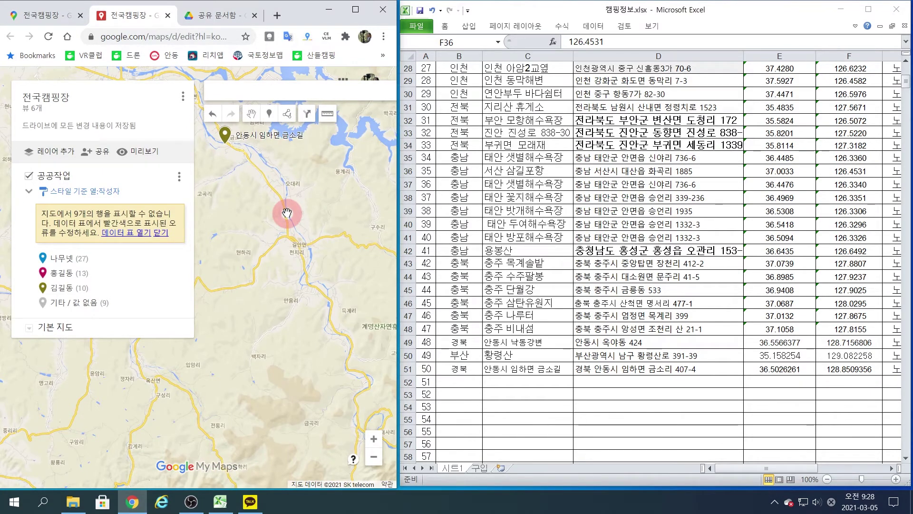
pyautogui.click(269, 114)
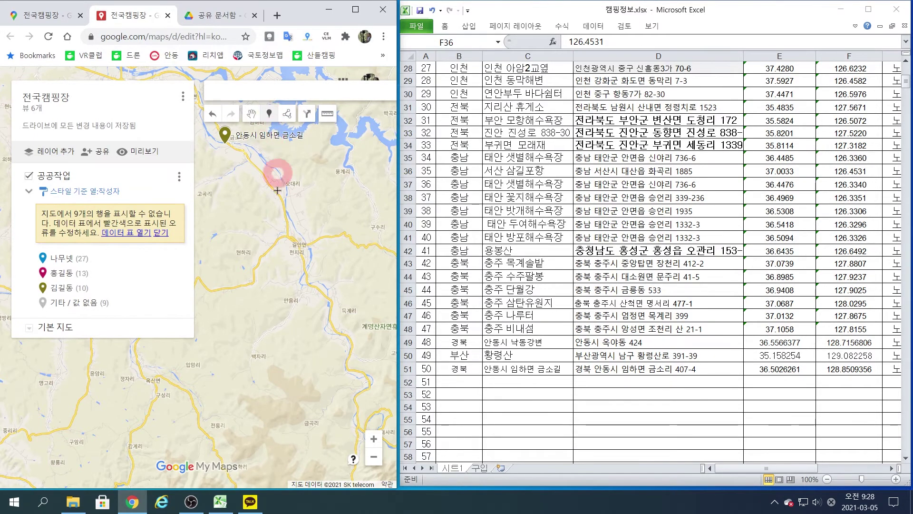
pyautogui.click(289, 228)
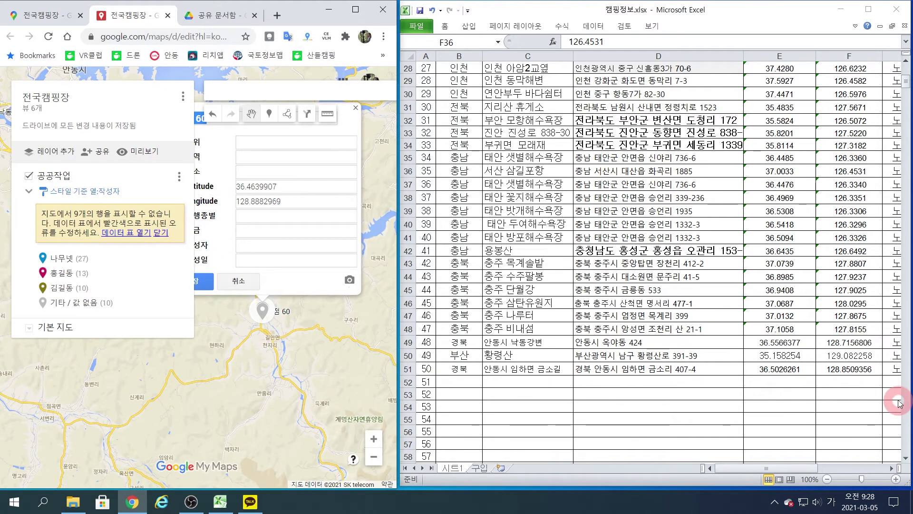
pyautogui.moveTo(276, 186); pyautogui.dragTo(239, 186)
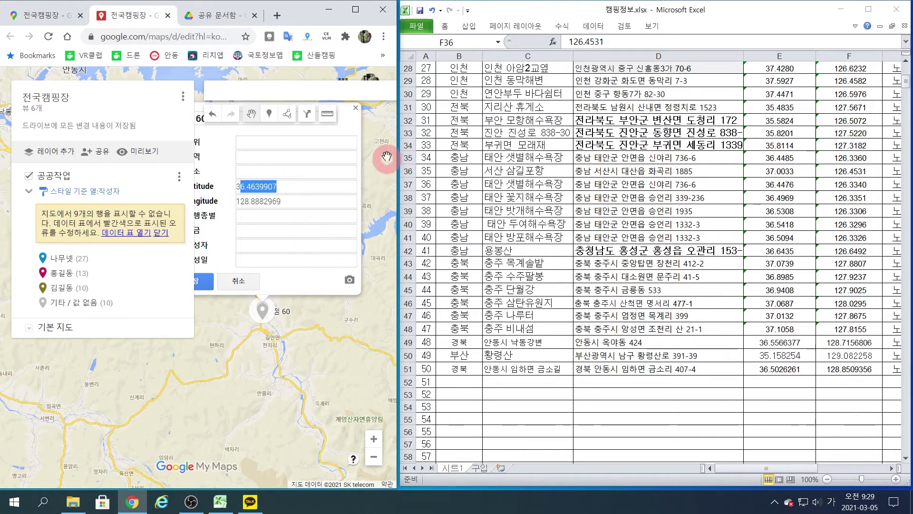
pyautogui.click(356, 110)
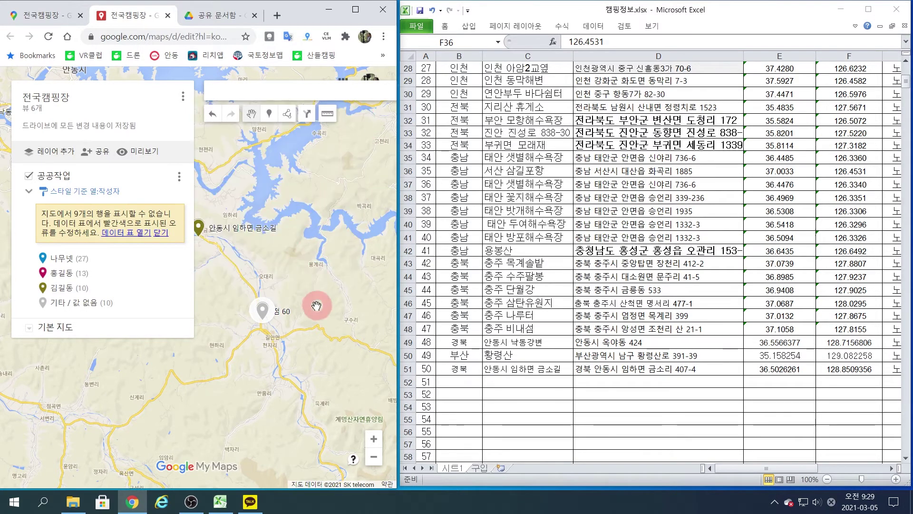
pyautogui.click(264, 314)
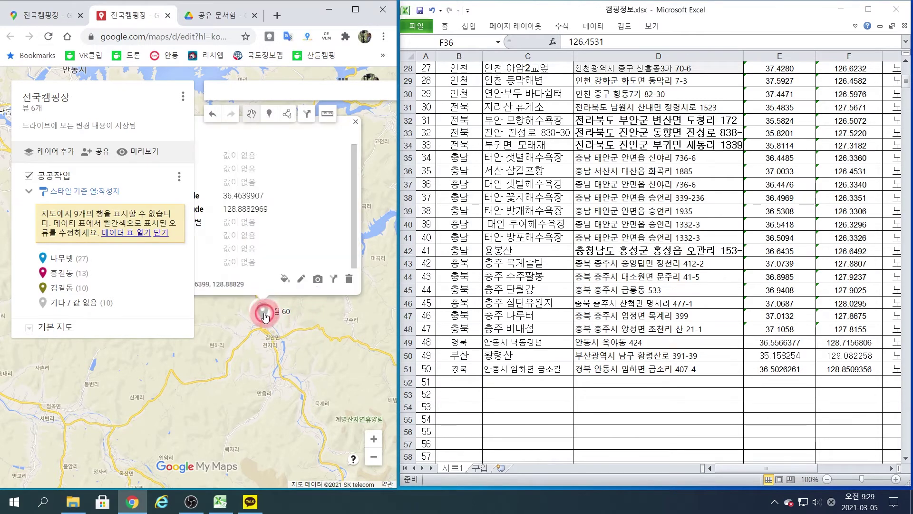
# - Open Google Maps, mark a point on 금소길 in 안동시 임하면, and open that point's coordinate page
pyautogui.click(613, 52)
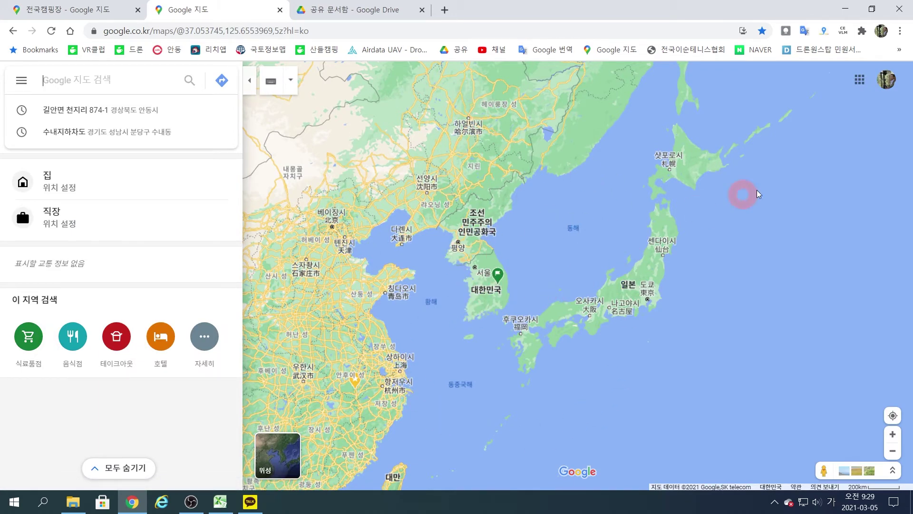
pyautogui.click(872, 9)
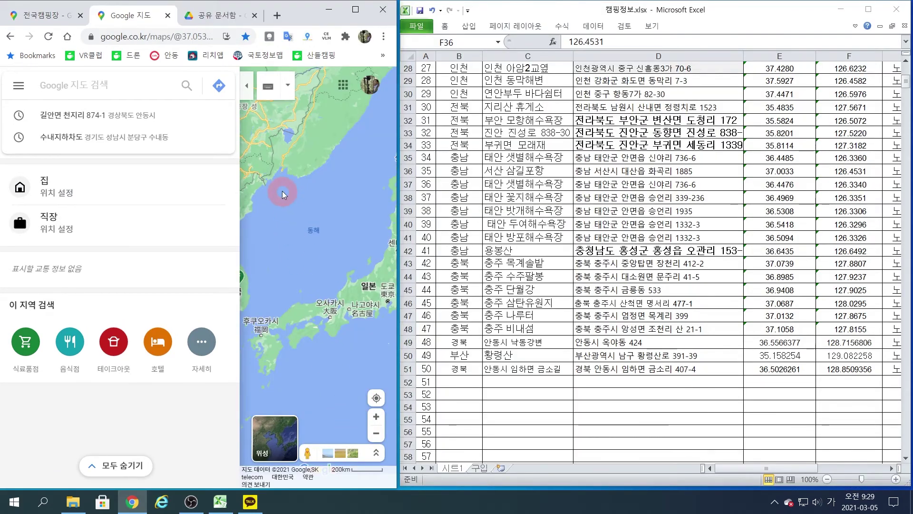
pyautogui.scroll(10, 283, 194)
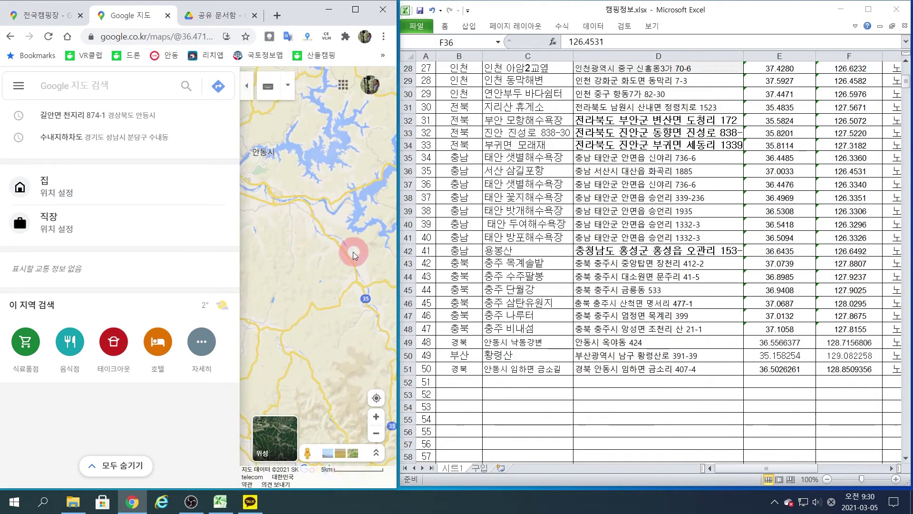
pyautogui.scroll(2, 354, 254)
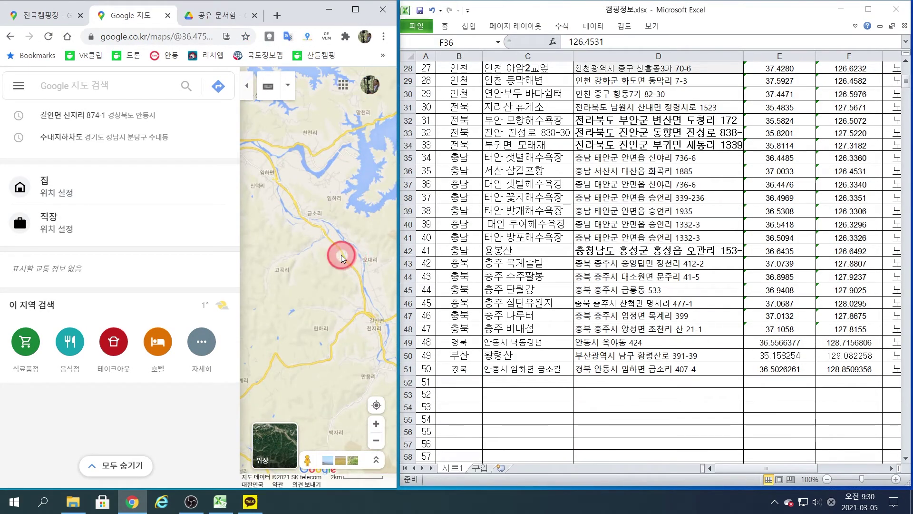
pyautogui.click(341, 256)
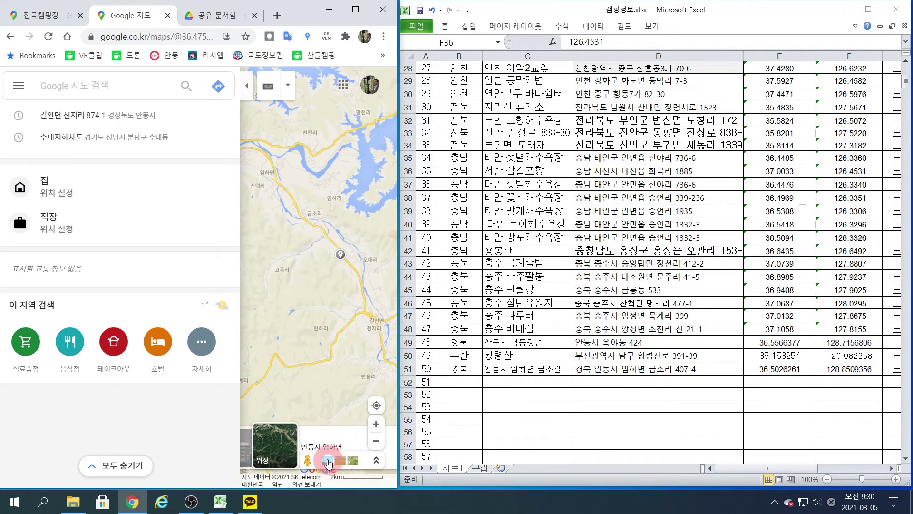
pyautogui.click(355, 9)
pyautogui.click(563, 216)
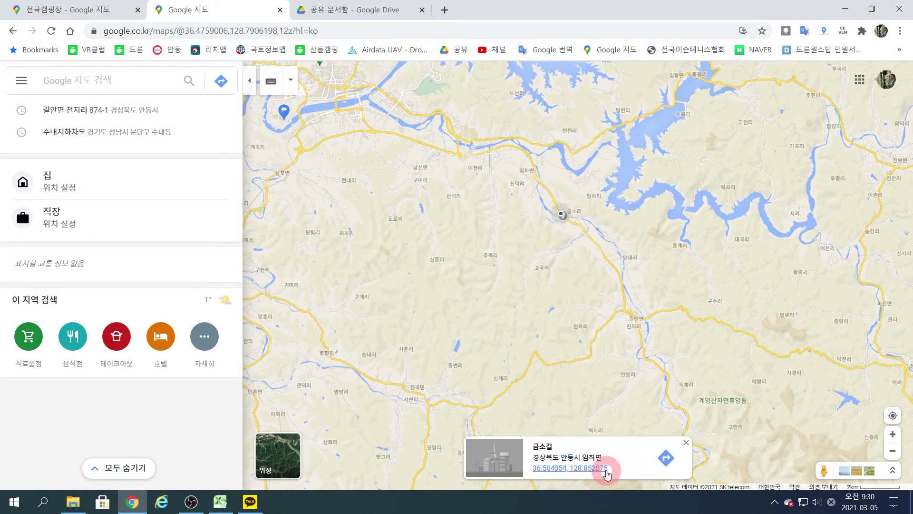
pyautogui.click(606, 470)
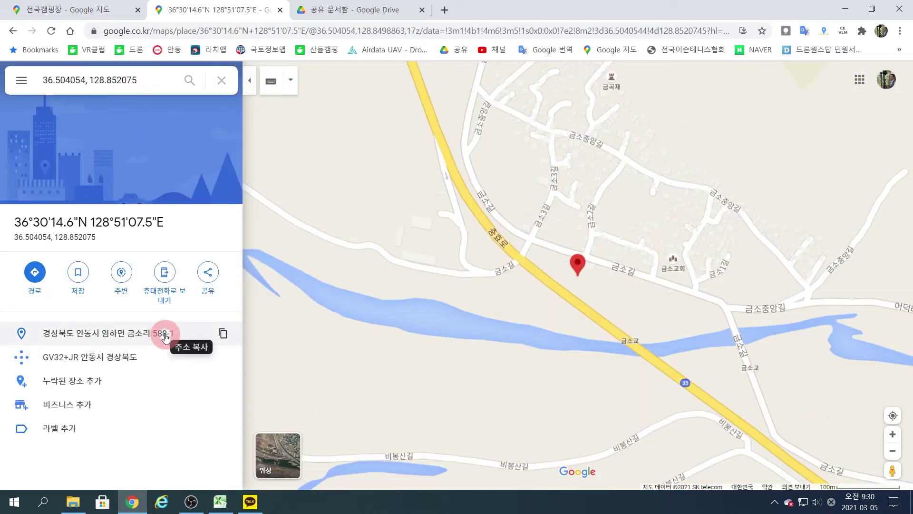
# - Copy the coordinates 36.504054, 128.852075 from Google Maps into both cells E52 and F52 of 캠핑정보.xlsx
pyautogui.moveTo(137, 80); pyautogui.dragTo(59, 82)
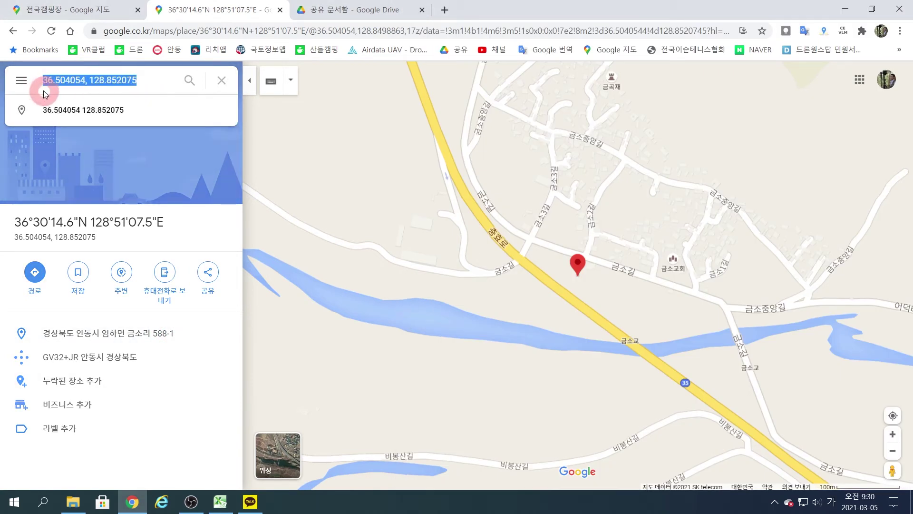
pyautogui.click(221, 502)
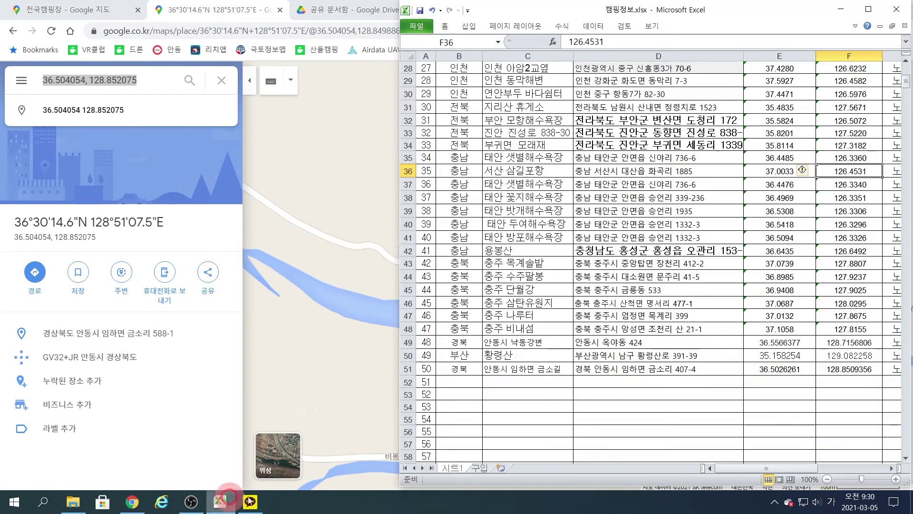
pyautogui.click(761, 382)
pyautogui.write('36.504054, 128.852075')
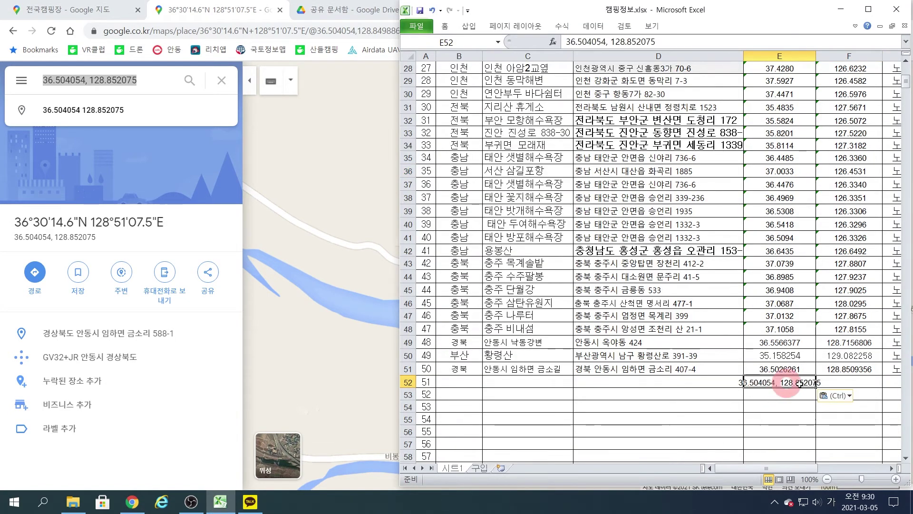
pyautogui.click(841, 381)
pyautogui.write('36.504054, 128.852075')
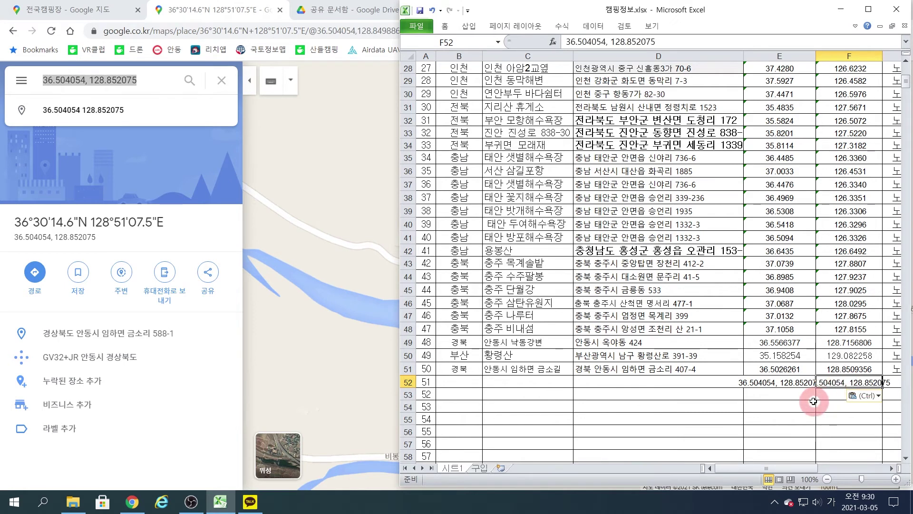
# - Copy the point's address from Google Maps into address cell D52 of the Excel campsite list
pyautogui.click(189, 337)
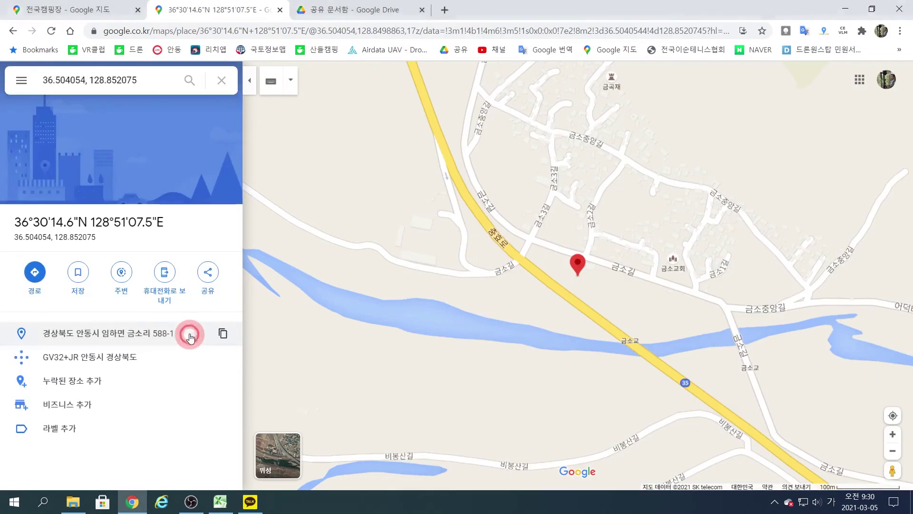
pyautogui.moveTo(190, 336); pyautogui.dragTo(48, 333)
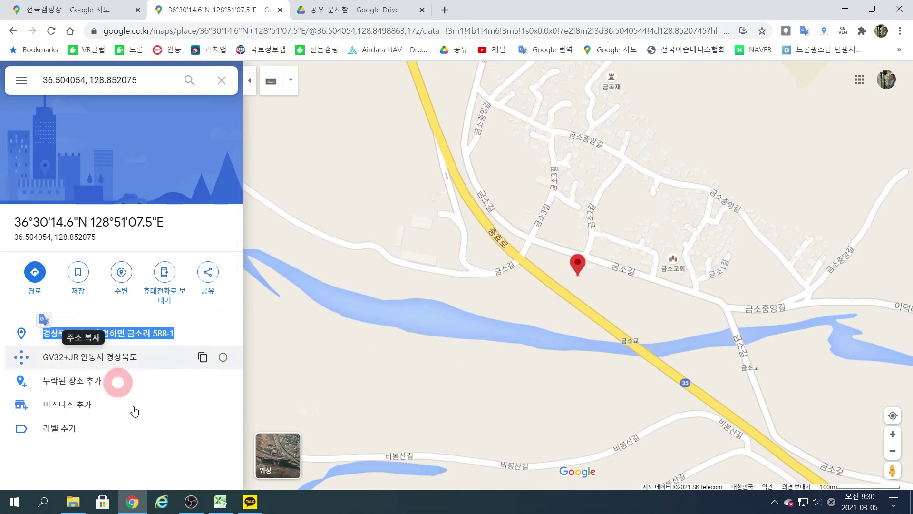
pyautogui.click(218, 502)
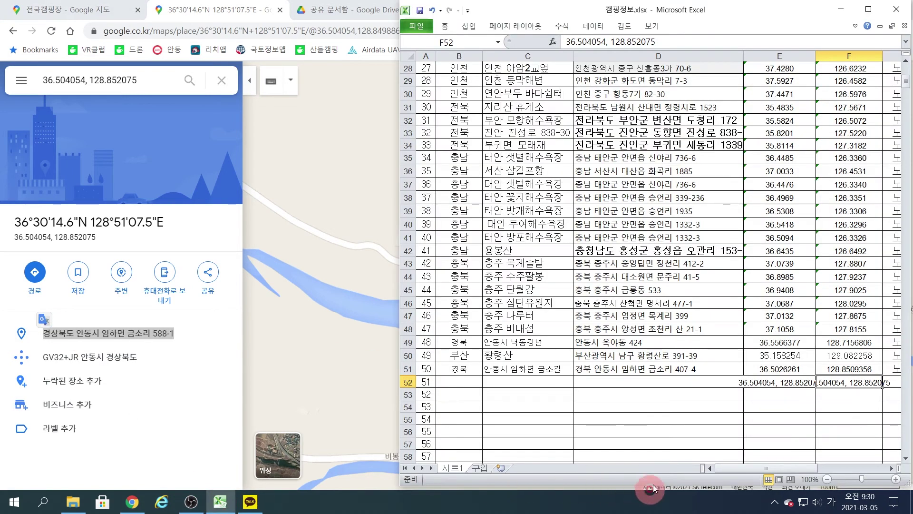
pyautogui.click(596, 379)
pyautogui.hotkey('ctrl', 'v')
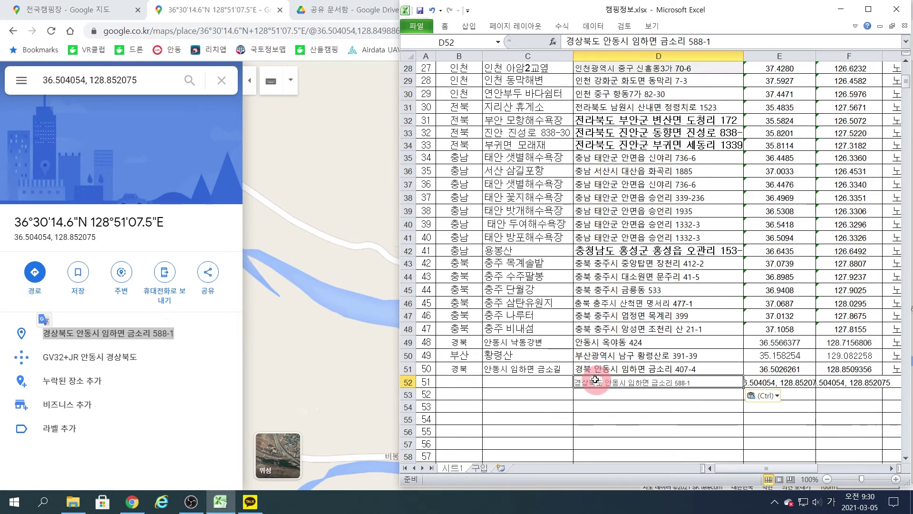
# - Maximize the Excel window and trim cell E52 to only the latitude 36.504054
pyautogui.click(868, 10)
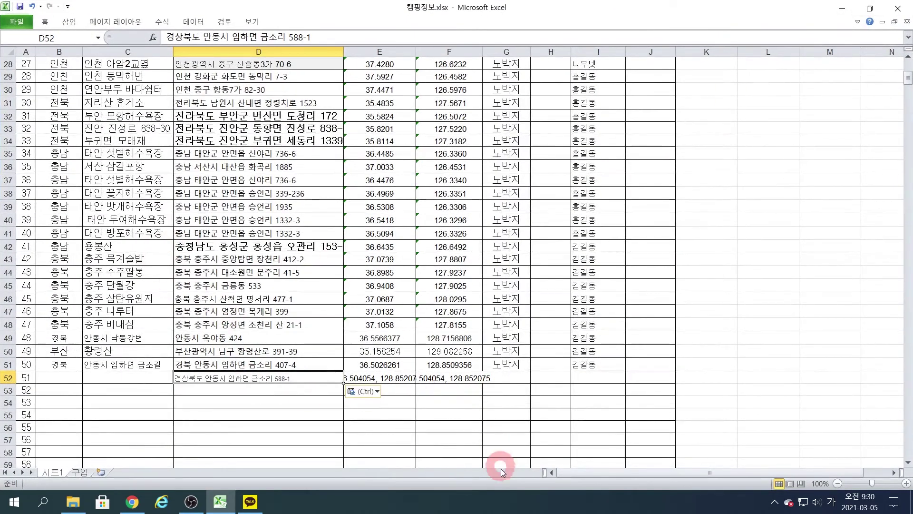
pyautogui.click(373, 381)
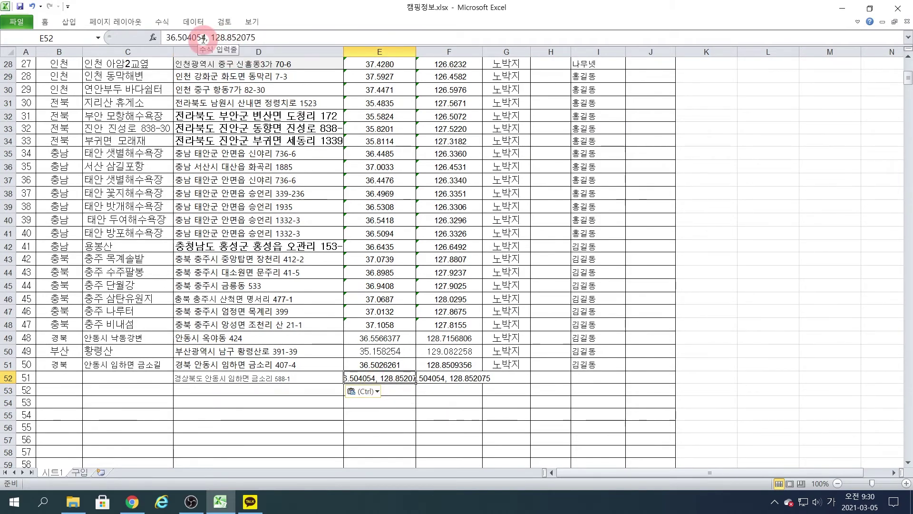
pyautogui.moveTo(204, 38); pyautogui.dragTo(285, 38)
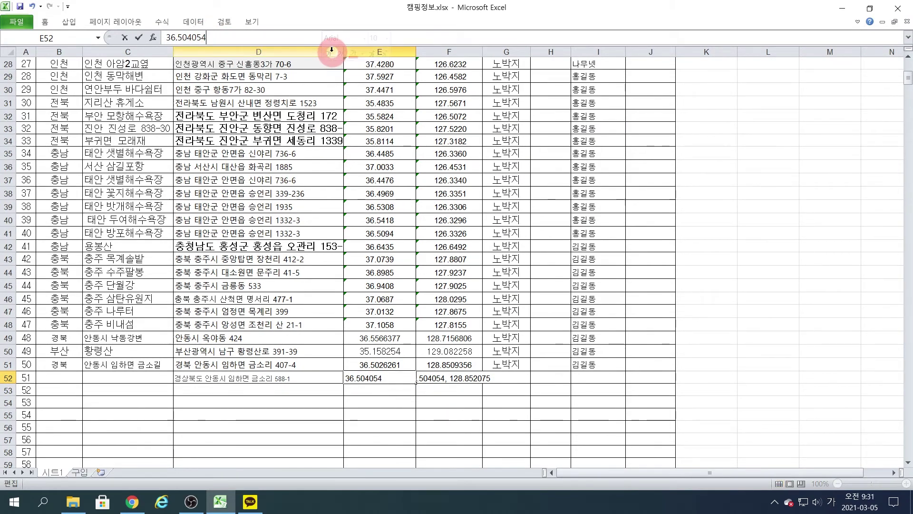
pyautogui.press('Delete')
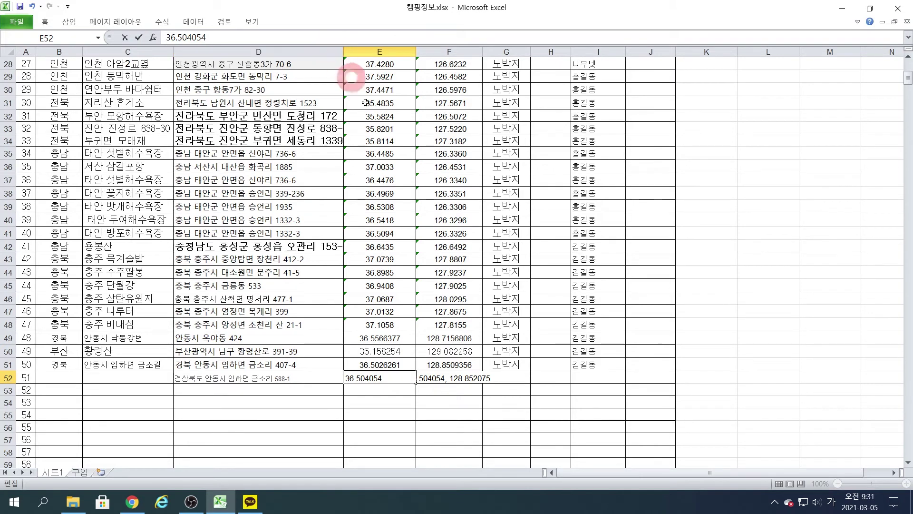
# - Trim cell F52 to only the longitude 128.852075
pyautogui.click(458, 377)
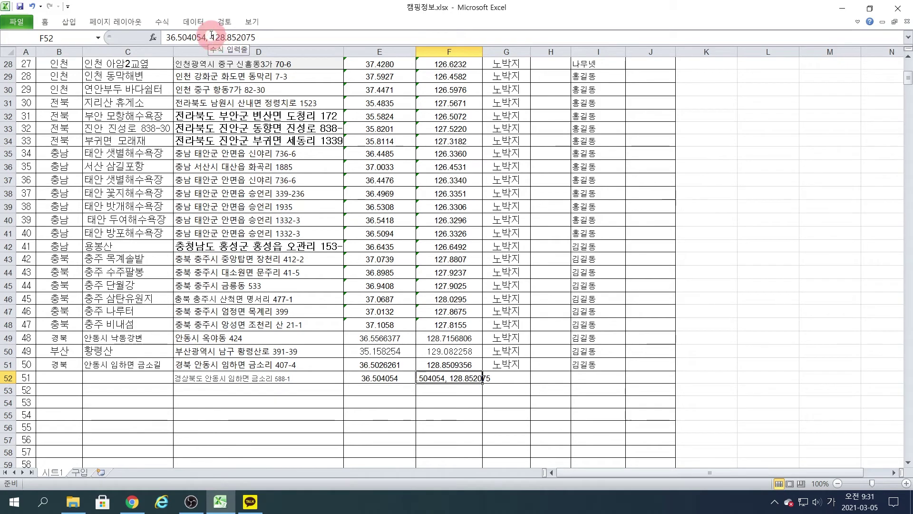
pyautogui.moveTo(211, 36); pyautogui.dragTo(132, 36)
pyautogui.press('Delete')
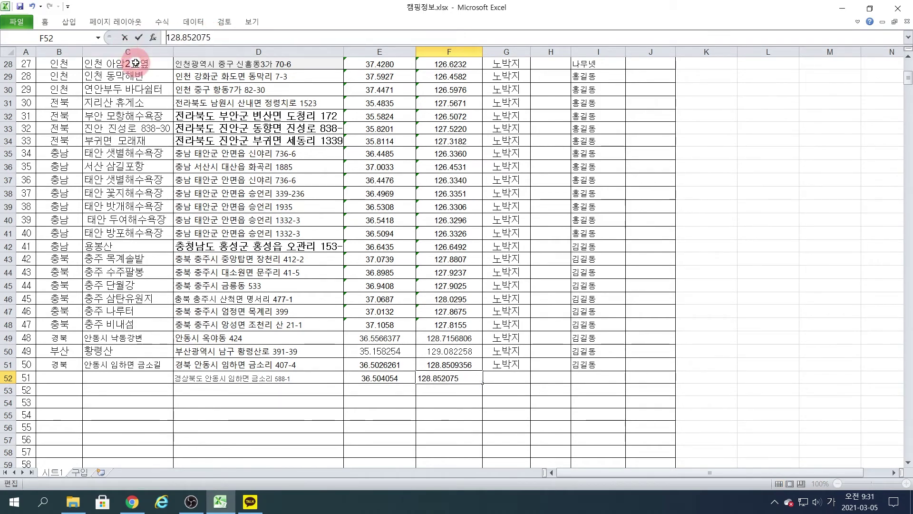
pyautogui.click(465, 323)
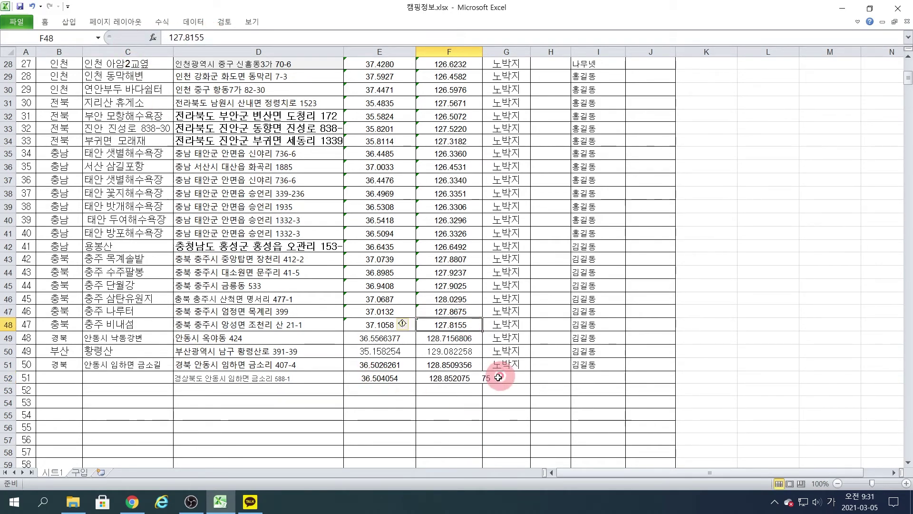
pyautogui.click(455, 379)
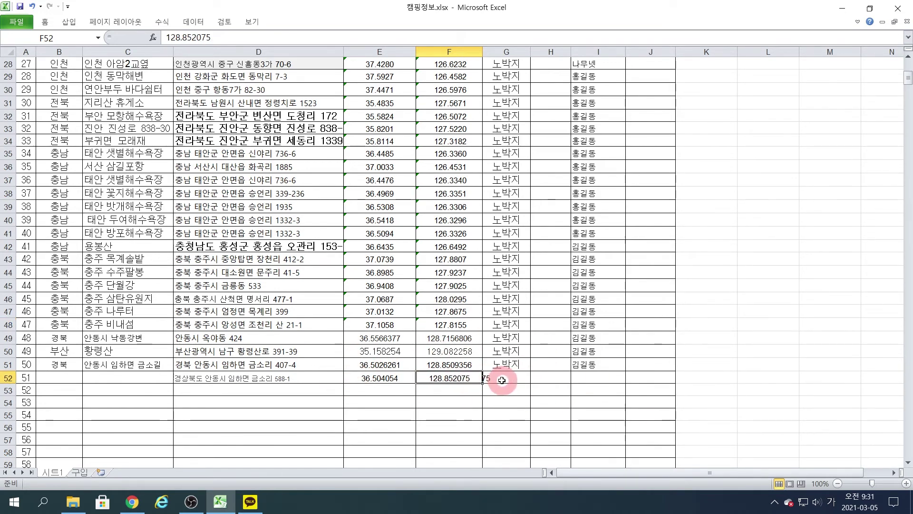
# - Switch to Chrome and reopen Google Maps at its default view from the bookmark
pyautogui.click(132, 502)
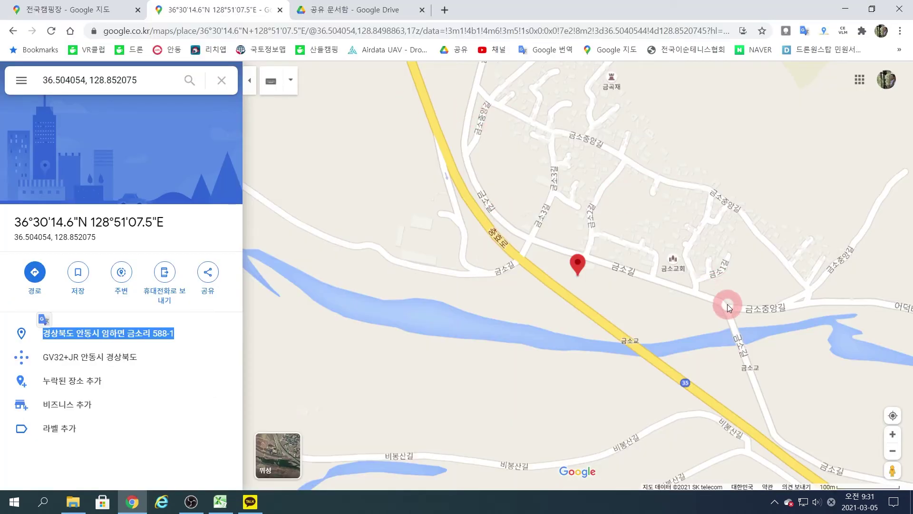
pyautogui.click(42, 67)
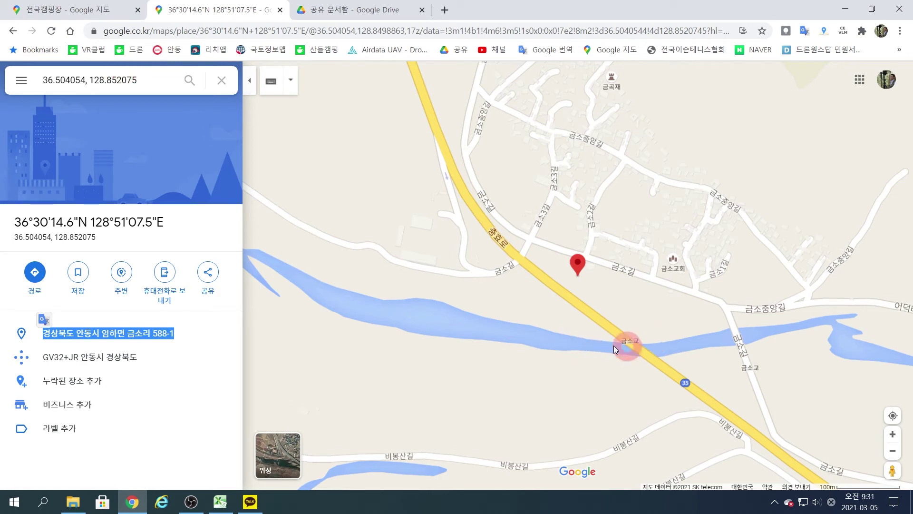
pyautogui.click(616, 50)
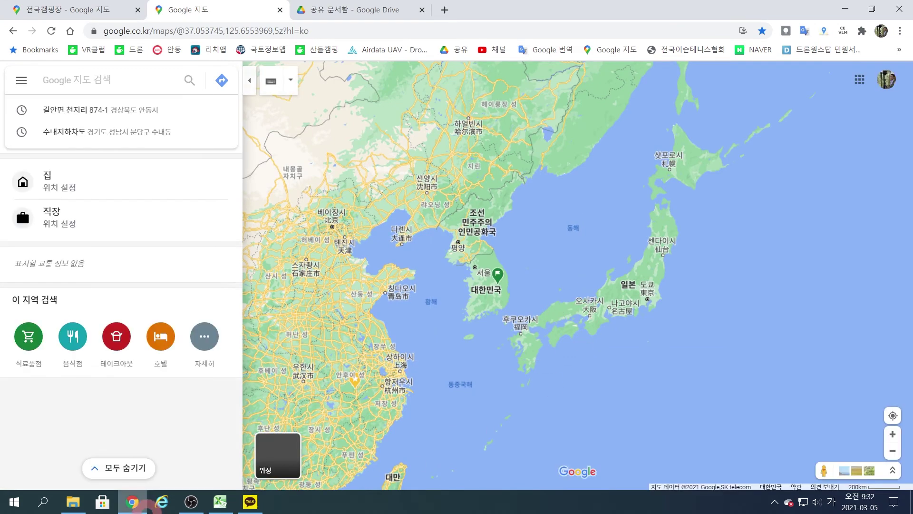
pyautogui.hotkey('ctrl', 'w')
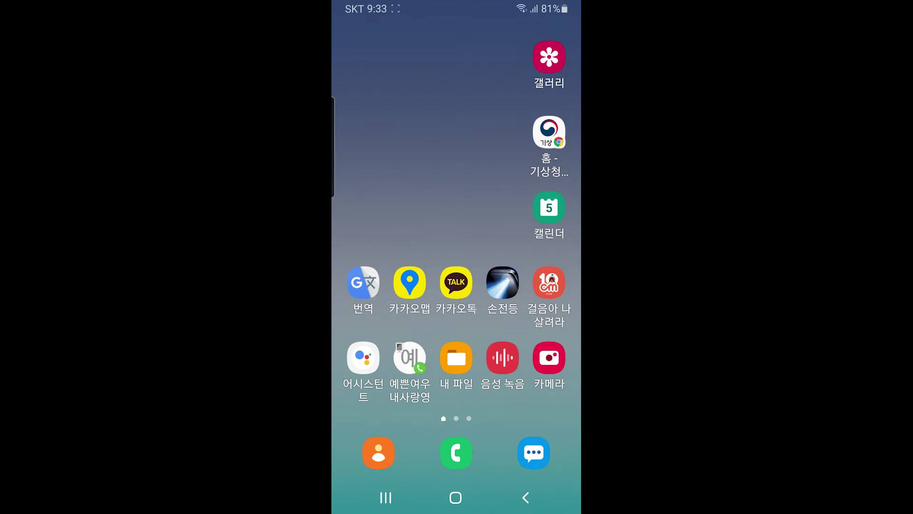
# - On the phone, open the shared 전국캠핑장 map link from the KakaoTalk chat and focus on the area southeast of 안동시
pyautogui.click(456, 282)
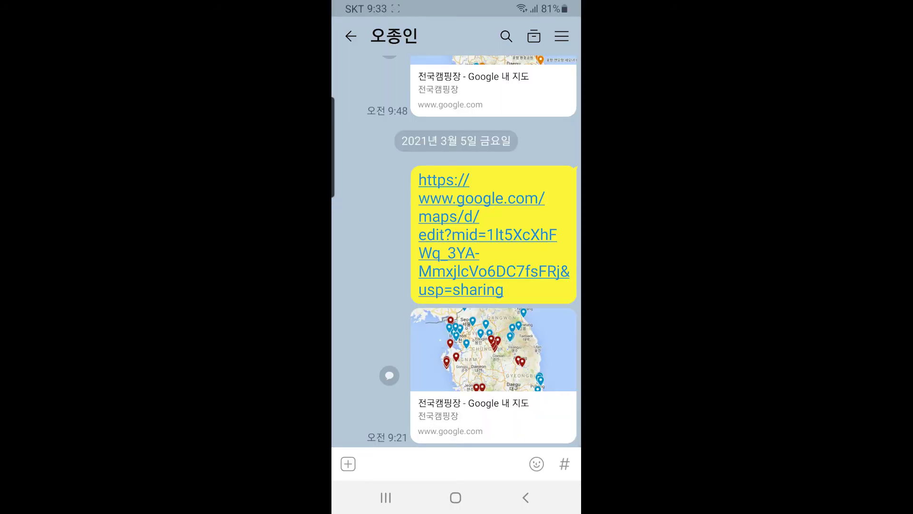
pyautogui.click(493, 349)
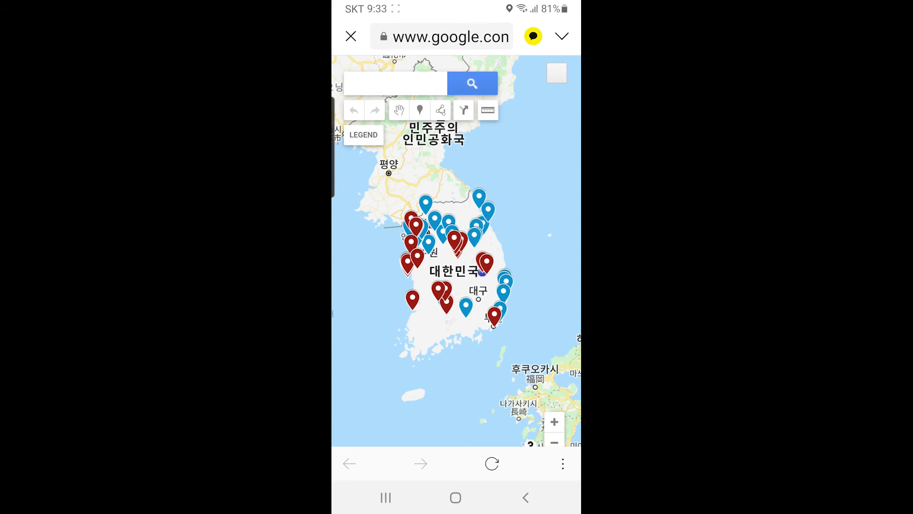
pyautogui.scroll(5, 490, 258)
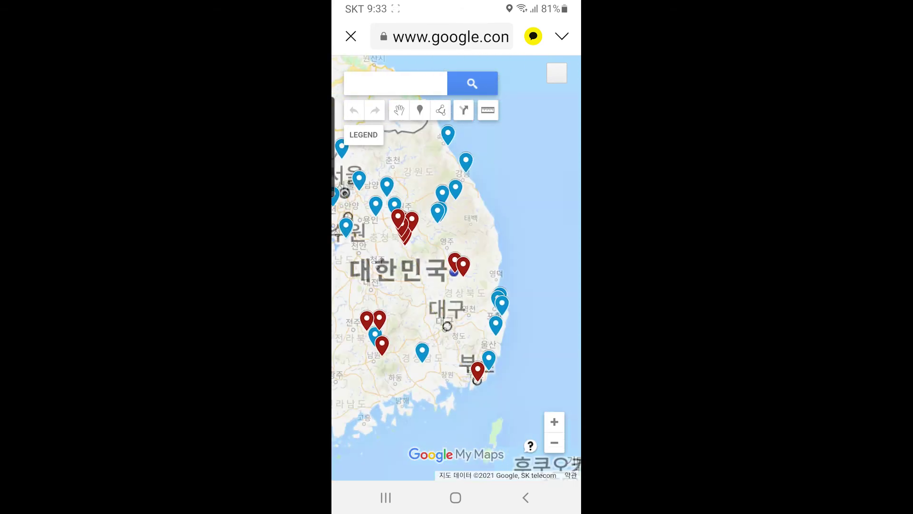
pyautogui.scroll(5, 489, 294)
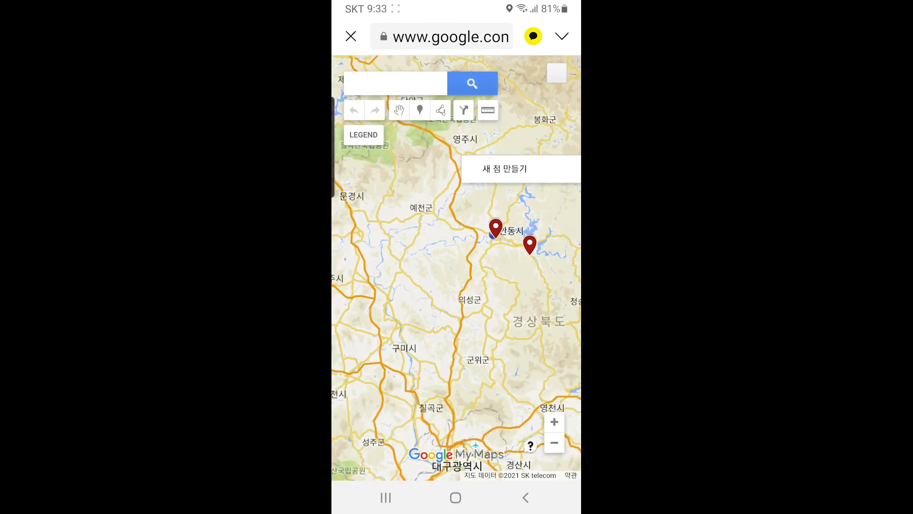
pyautogui.scroll(4, 476, 285)
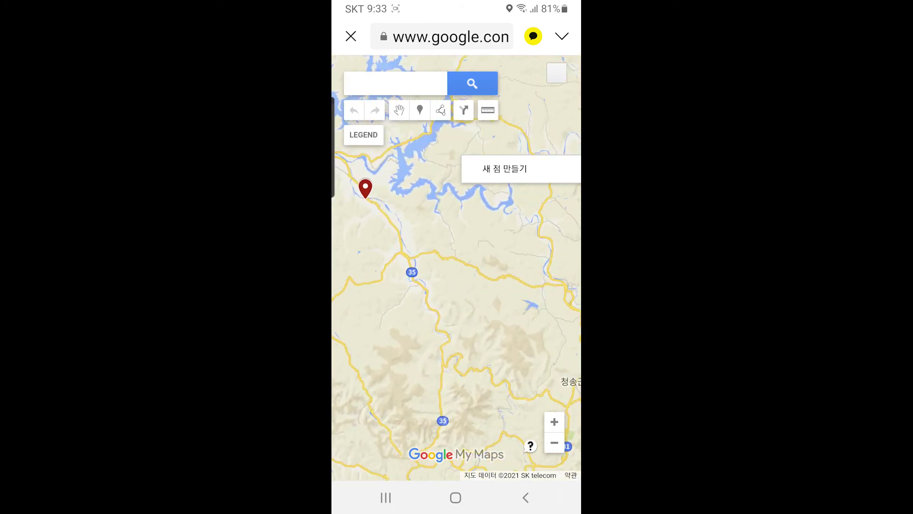
# - Place a new marker on the mobile map beside the river southeast of 안동시
pyautogui.click(419, 110)
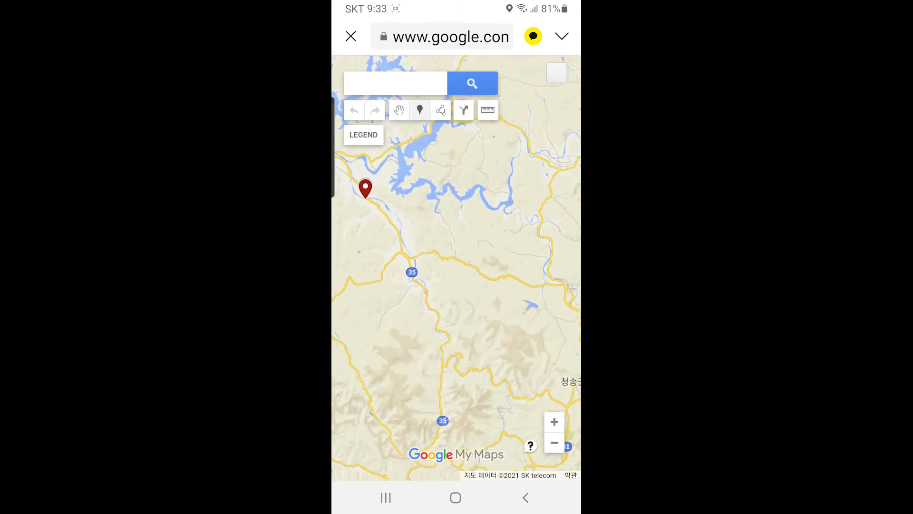
pyautogui.scroll(5, 457, 295)
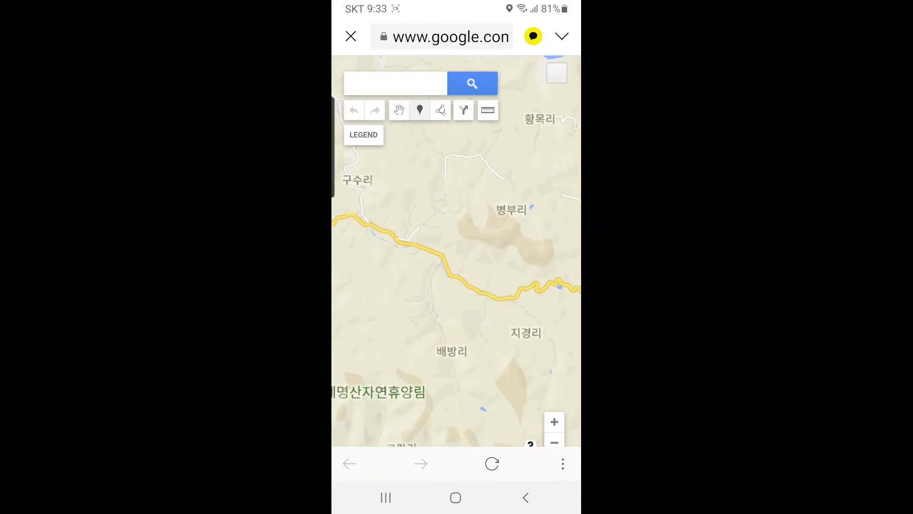
pyautogui.click(485, 297)
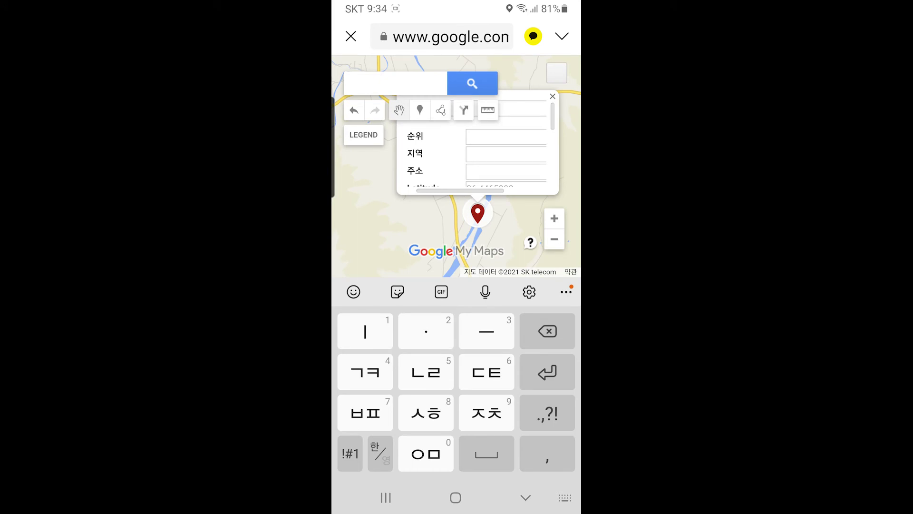
# - Fill in the new marker's author name and the date 20-03-05, and save its details
pyautogui.moveTo(476, 105); pyautogui.dragTo(435, 265)
pyautogui.write('나무넷')
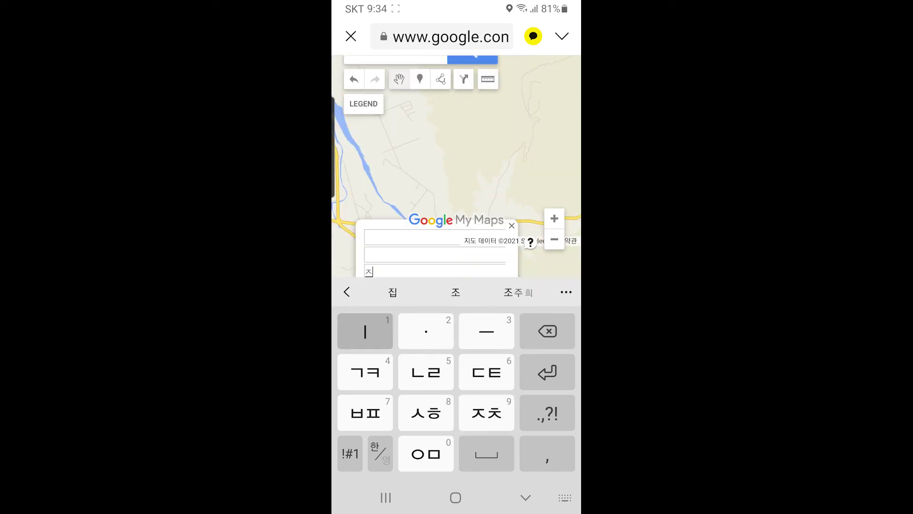
pyautogui.press('Return')
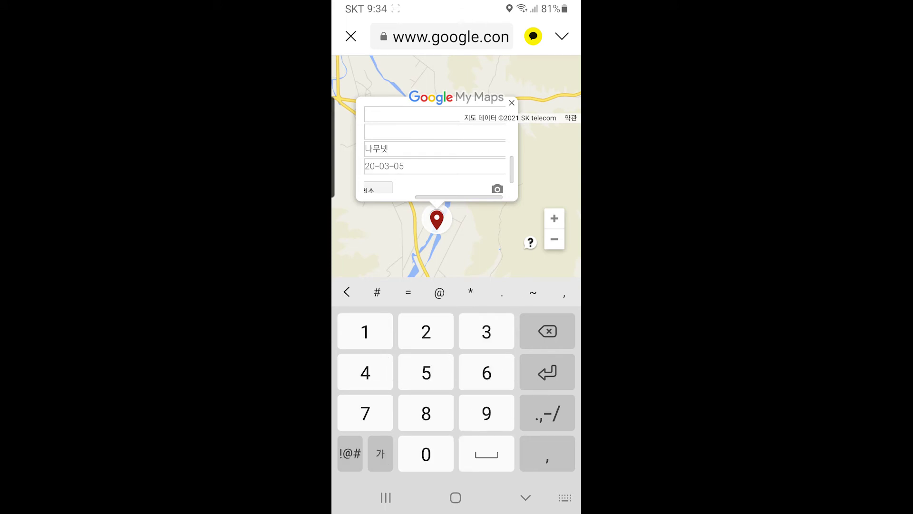
pyautogui.click(378, 188)
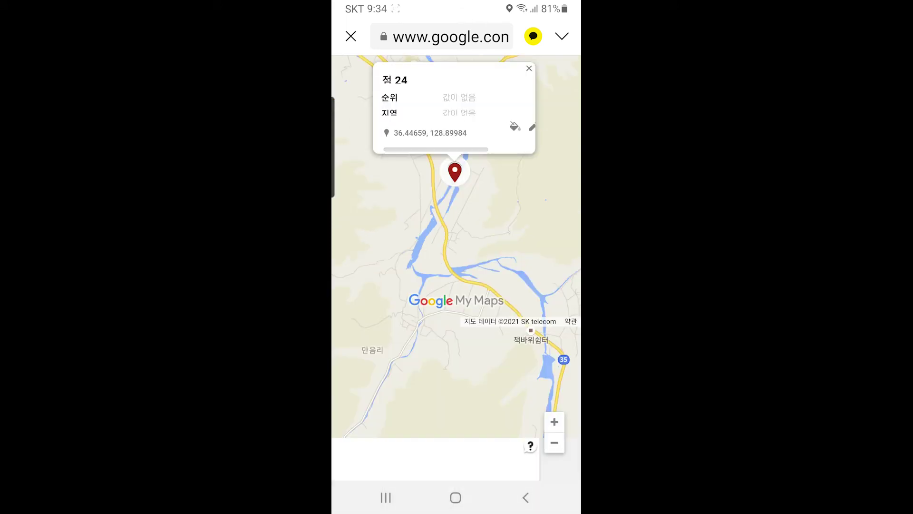